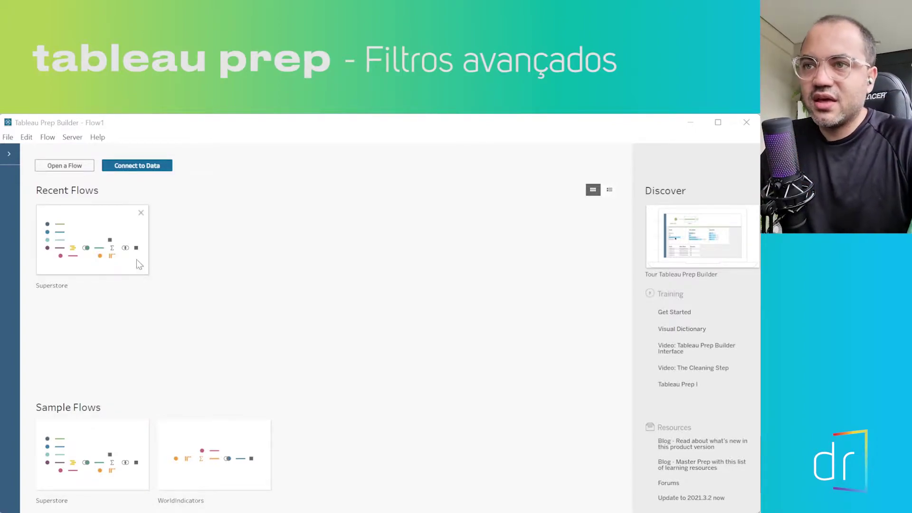
- Open the recent Superstore flow and delete every flow step except the orders_south input and Remove Nulls
{"action": "left_click", "coordinate": [79, 244]}
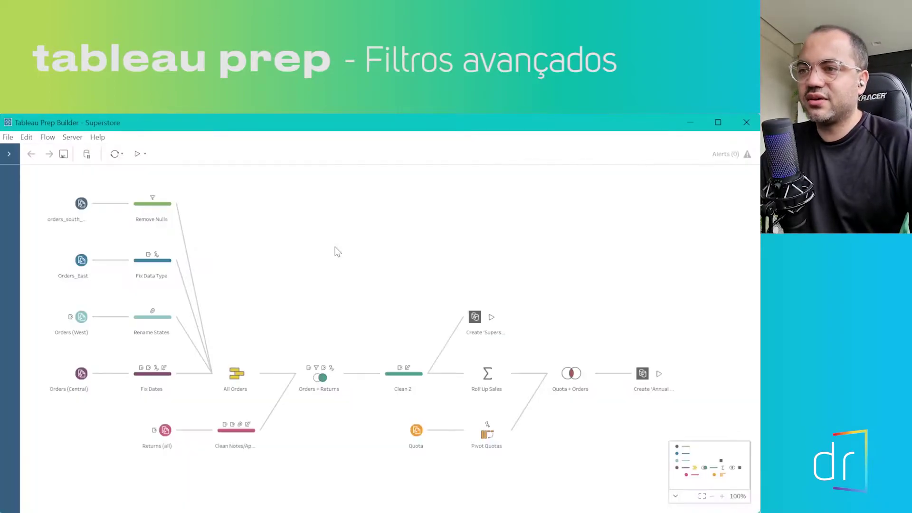
{"action": "left_click_drag", "start_coordinate": [33, 239], "coordinate": [678, 468]}
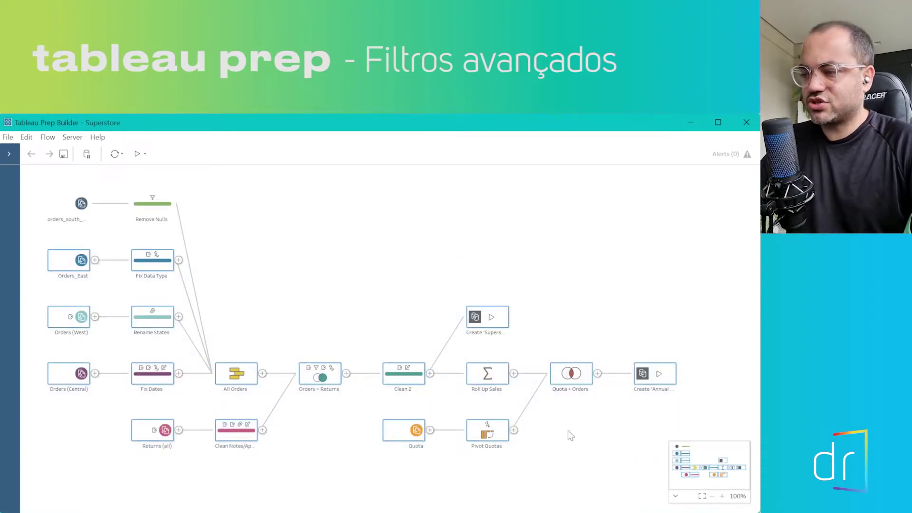
{"action": "key", "text": "Delete"}
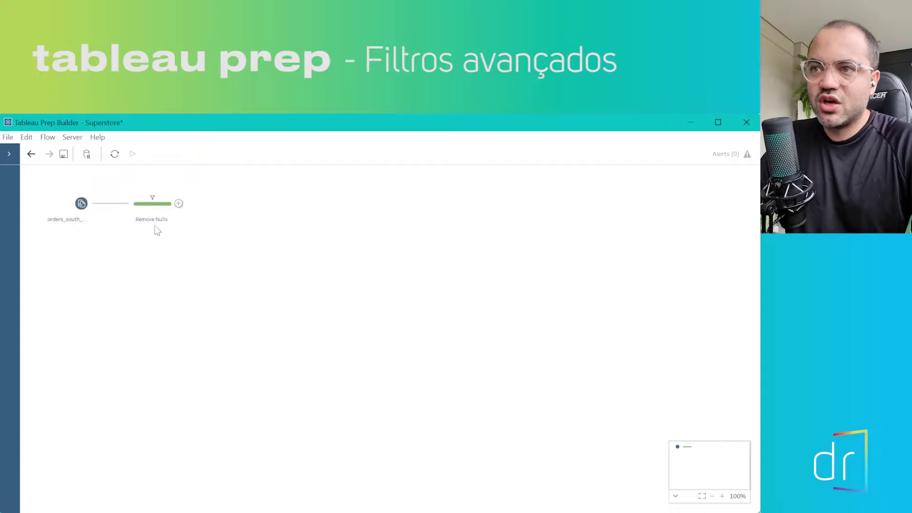
- Add a clean step after Remove Nulls and expand its list of changes
{"action": "left_click", "coordinate": [165, 215]}
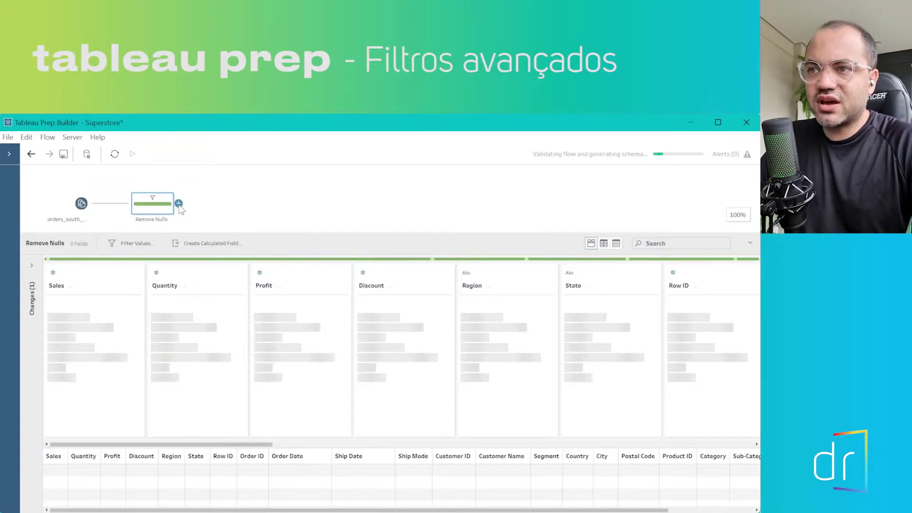
{"action": "left_click", "coordinate": [178, 204]}
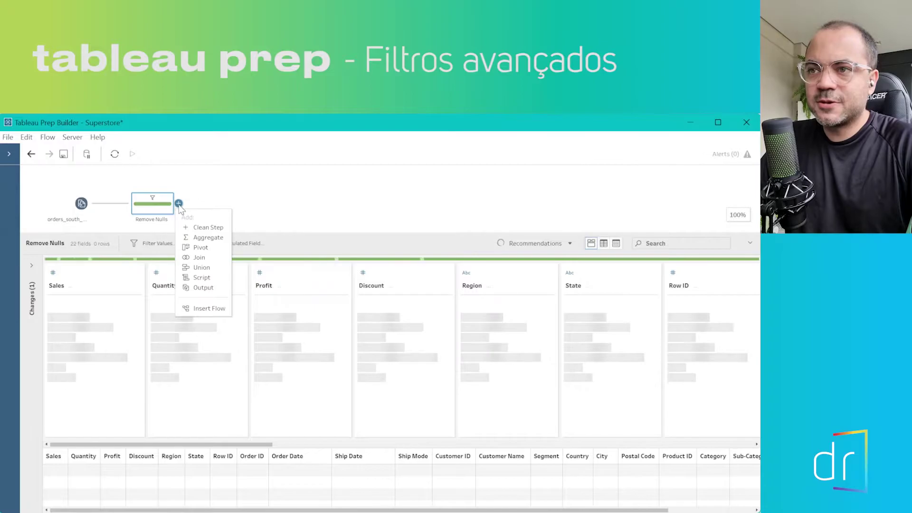
{"action": "left_click", "coordinate": [204, 228]}
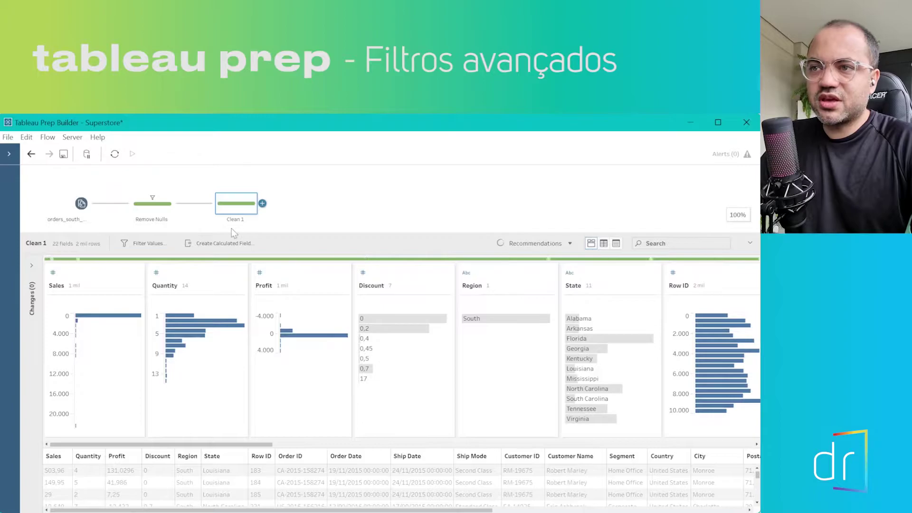
{"action": "left_click", "coordinate": [33, 267]}
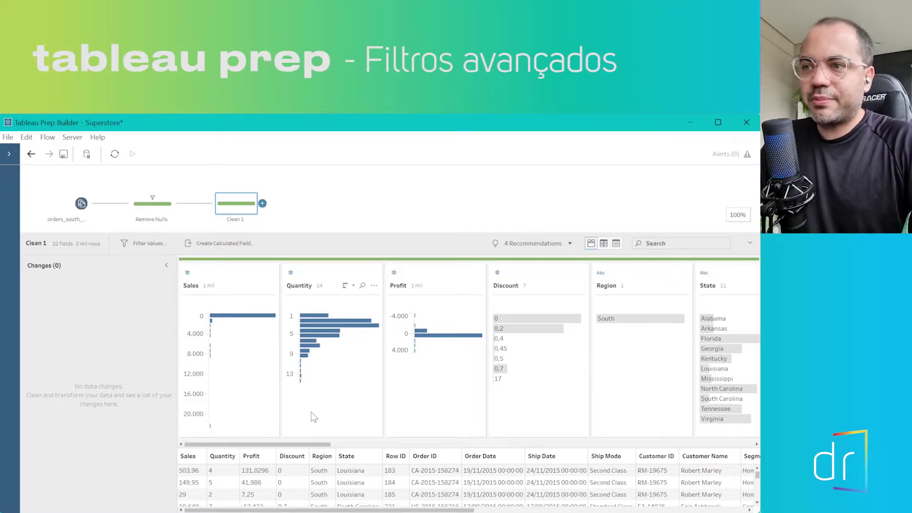
- Keep only the Order Date field in the Clean 1 step and change its data type to Date
{"action": "left_click_drag", "start_coordinate": [305, 448], "coordinate": [464, 447]}
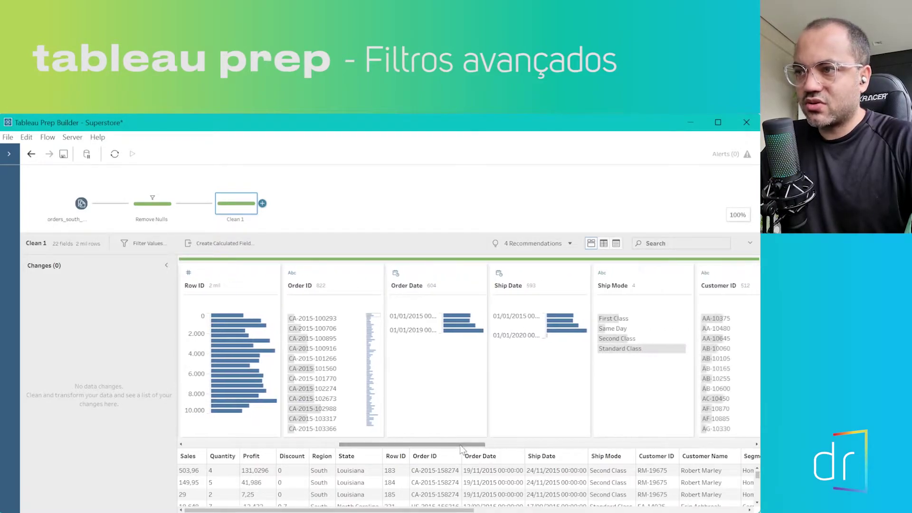
{"action": "left_click", "coordinate": [427, 273]}
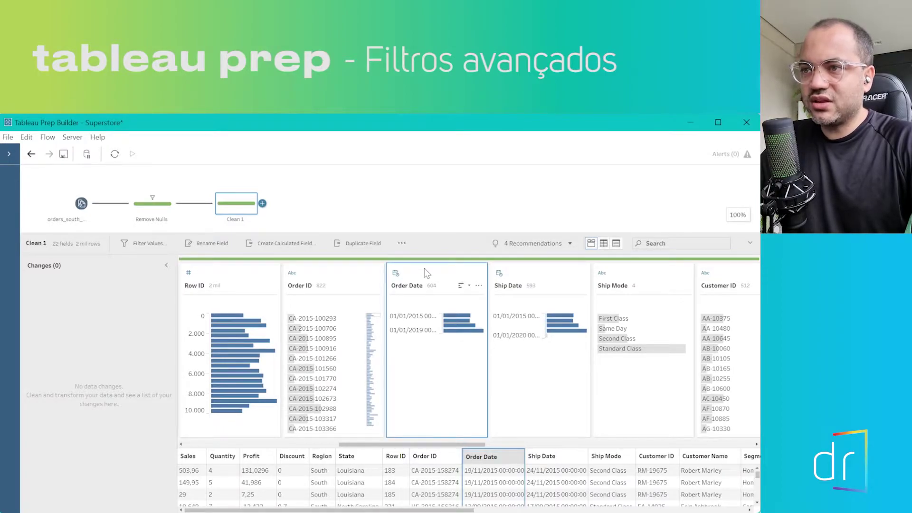
{"action": "right_click", "coordinate": [426, 273]}
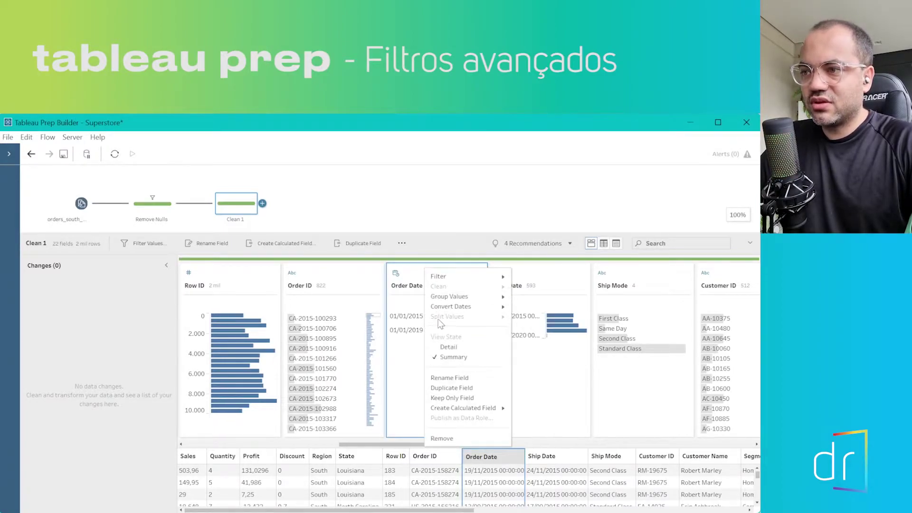
{"action": "left_click", "coordinate": [455, 399]}
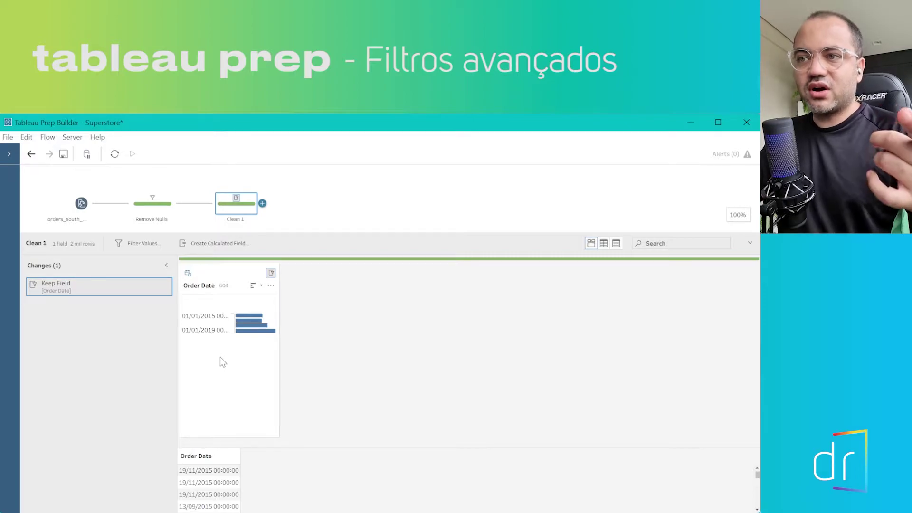
{"action": "left_click", "coordinate": [188, 274]}
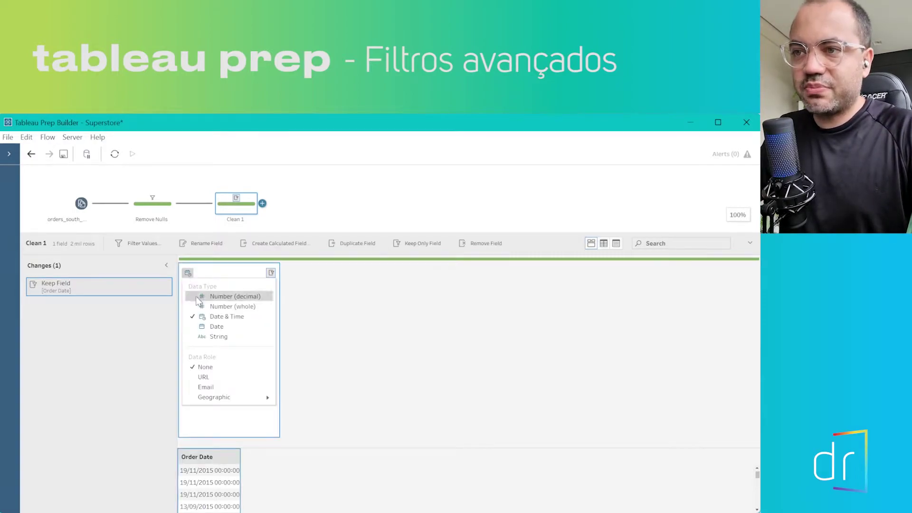
{"action": "left_click", "coordinate": [216, 327]}
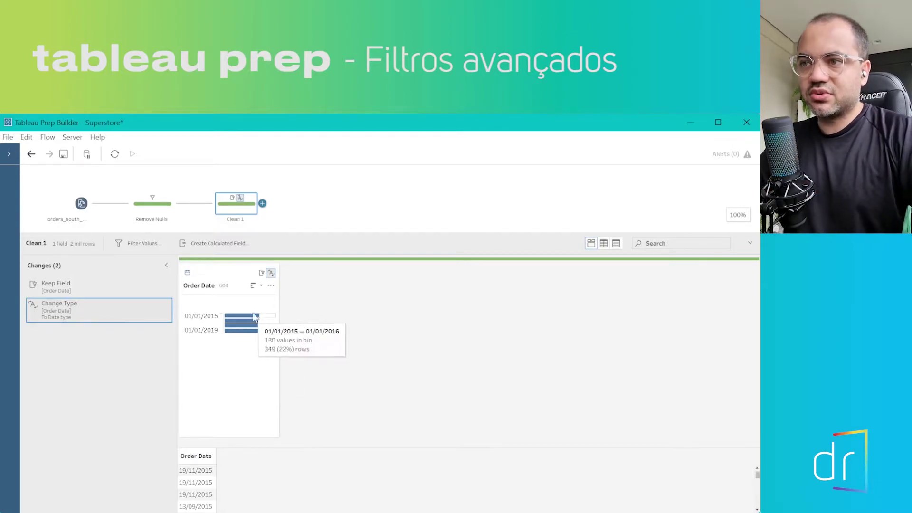
- Switch the Order Date field between its detail and summary views, leaving it in detail view
{"action": "left_click", "coordinate": [252, 287]}
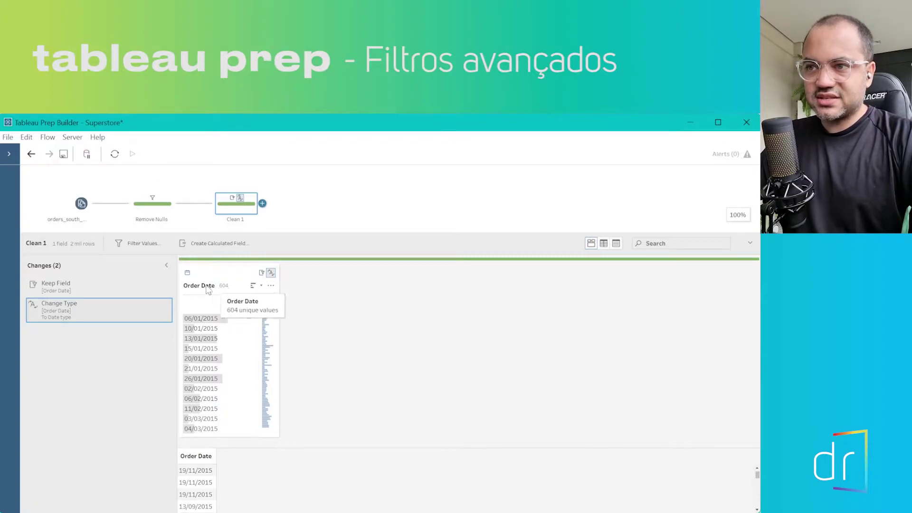
{"action": "left_click", "coordinate": [271, 285]}
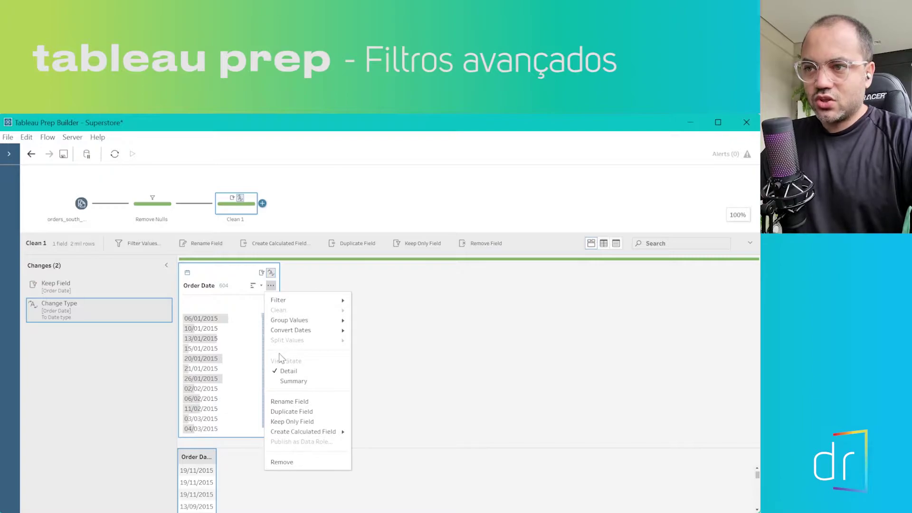
{"action": "left_click", "coordinate": [290, 381]}
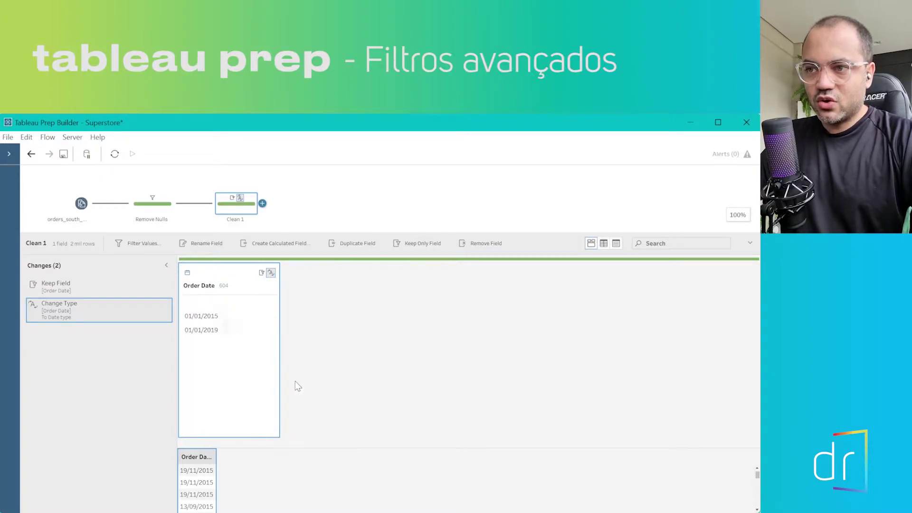
{"action": "mouse_move", "coordinate": [238, 321]}
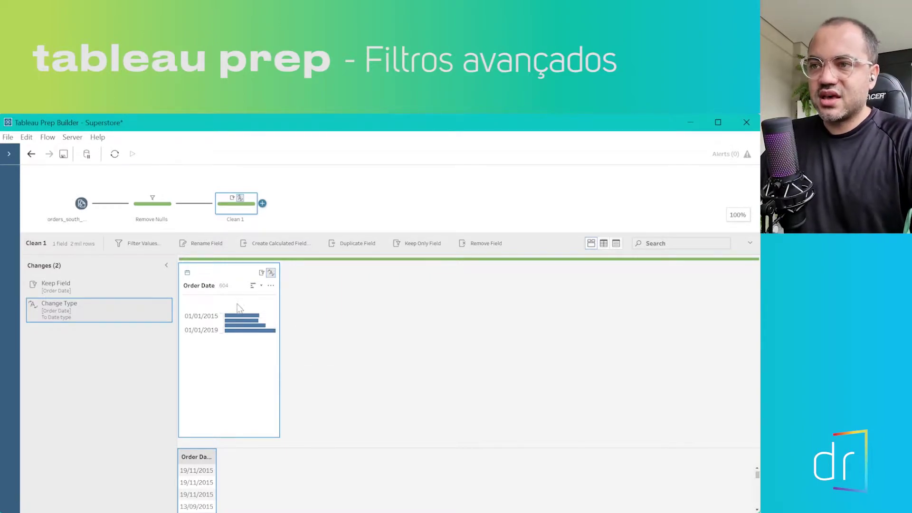
{"action": "left_click", "coordinate": [270, 287]}
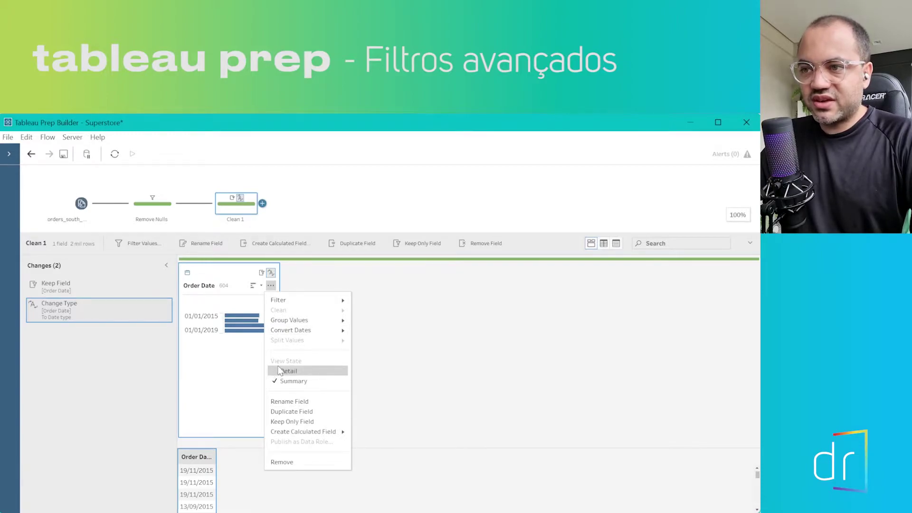
{"action": "left_click", "coordinate": [297, 372]}
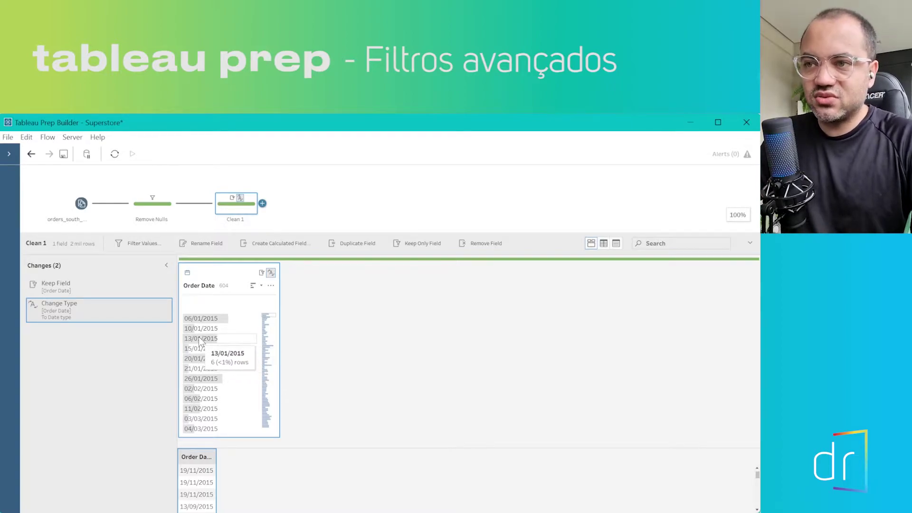
- Try a filter keeping only 13/01/2015 in Order Date and remove it from the changes
{"action": "left_click", "coordinate": [202, 338]}
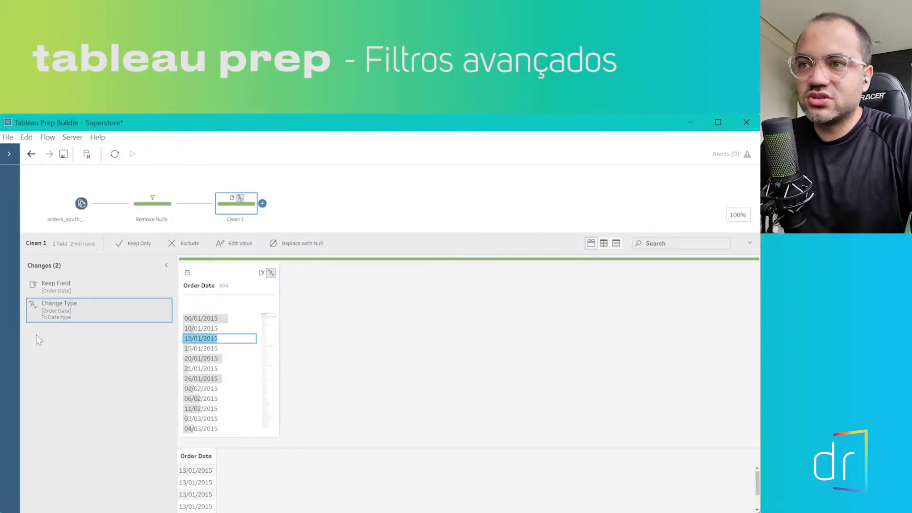
{"action": "left_click", "coordinate": [137, 245]}
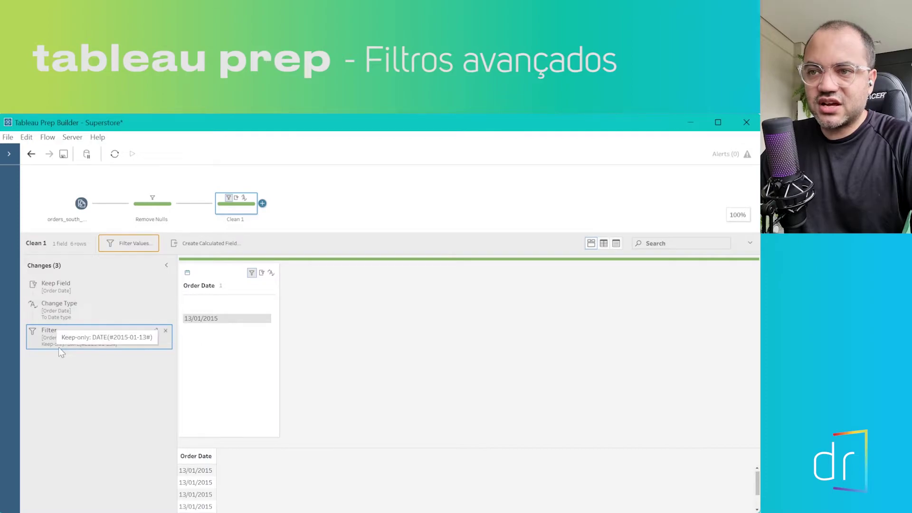
{"action": "left_click", "coordinate": [166, 331]}
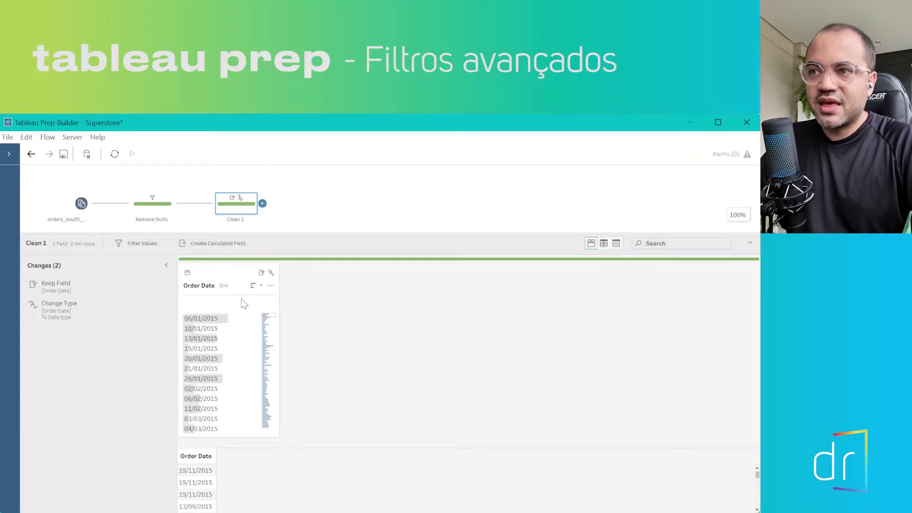
- Try a filter keeping only 13/01/2015, 26/01/2015 and 06/02/2015 in Order Date and remove it from the changes
{"action": "left_click", "coordinate": [210, 337]}
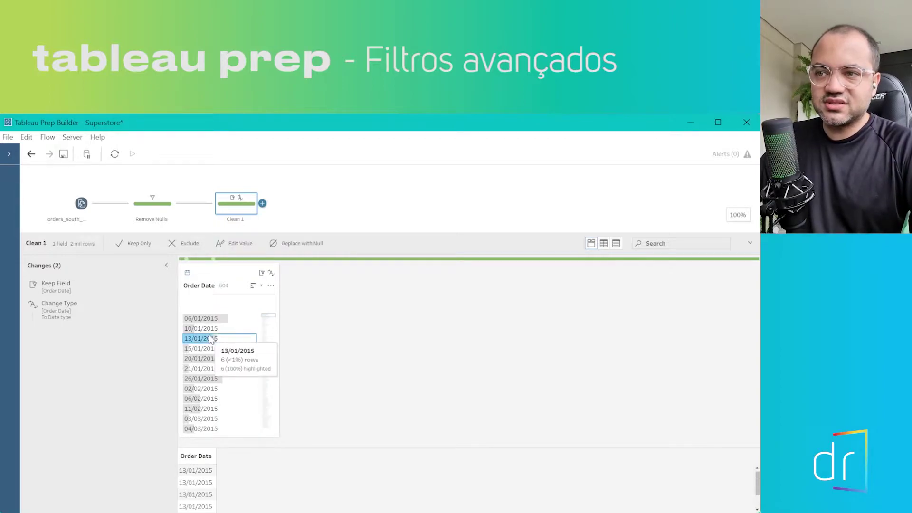
{"action": "left_click", "coordinate": [199, 379], "text": "ctrl"}
{"action": "left_click", "coordinate": [198, 399], "text": "ctrl"}
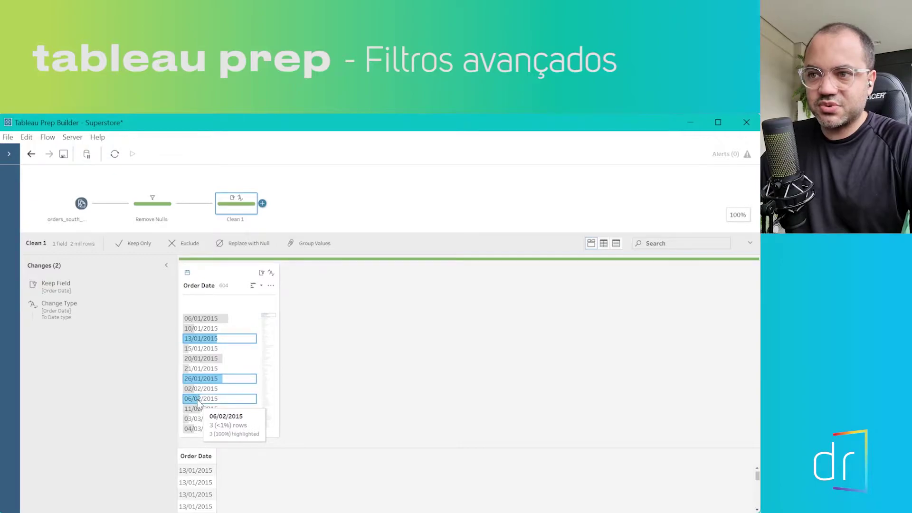
{"action": "right_click", "coordinate": [199, 402]}
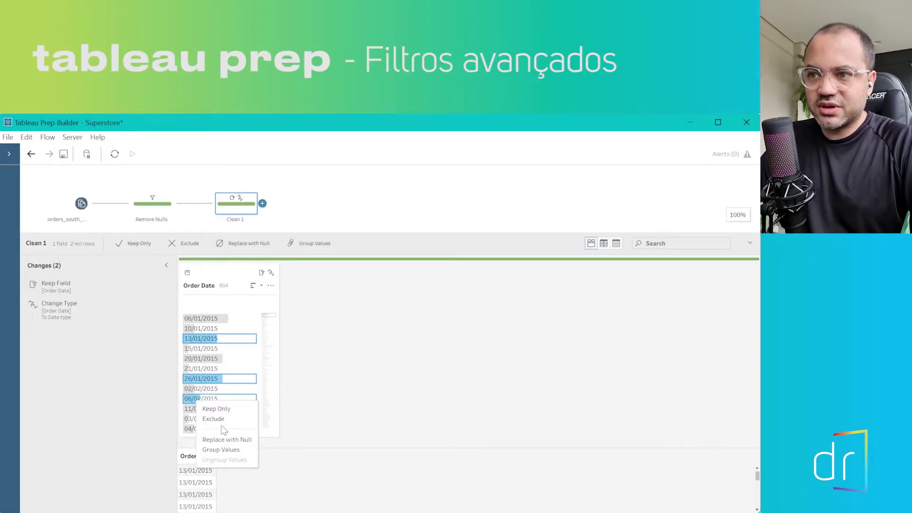
{"action": "left_click", "coordinate": [226, 412]}
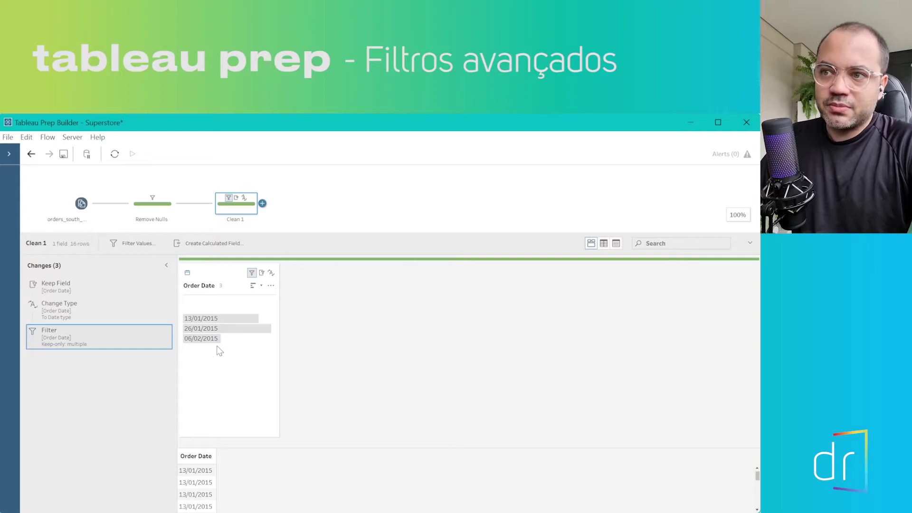
{"action": "mouse_move", "coordinate": [216, 341]}
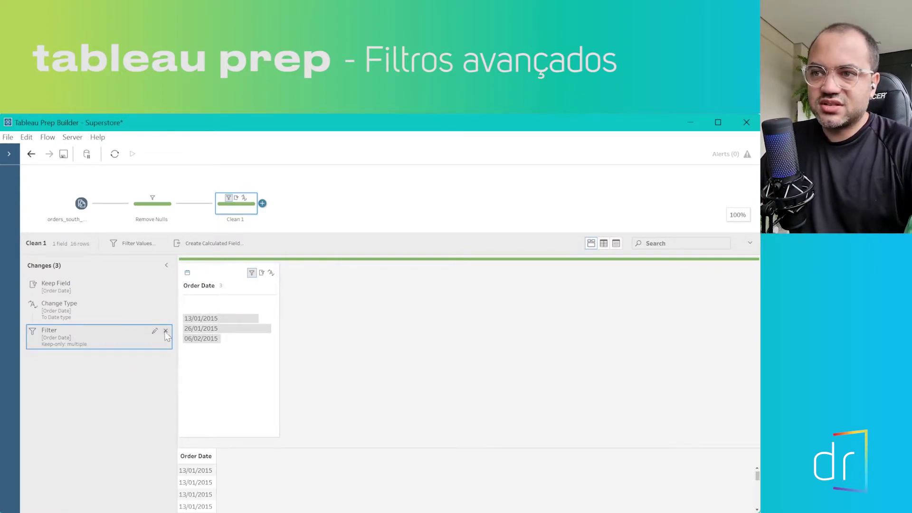
{"action": "left_click", "coordinate": [166, 331]}
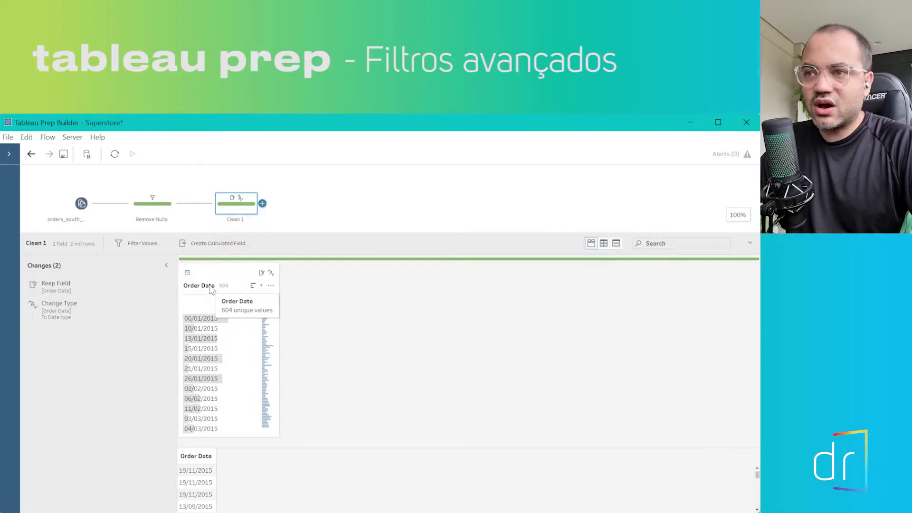
- Start a calculation filter on the Order Date field and enter [Order Date] > 01/01/2016
{"action": "left_click", "coordinate": [271, 285]}
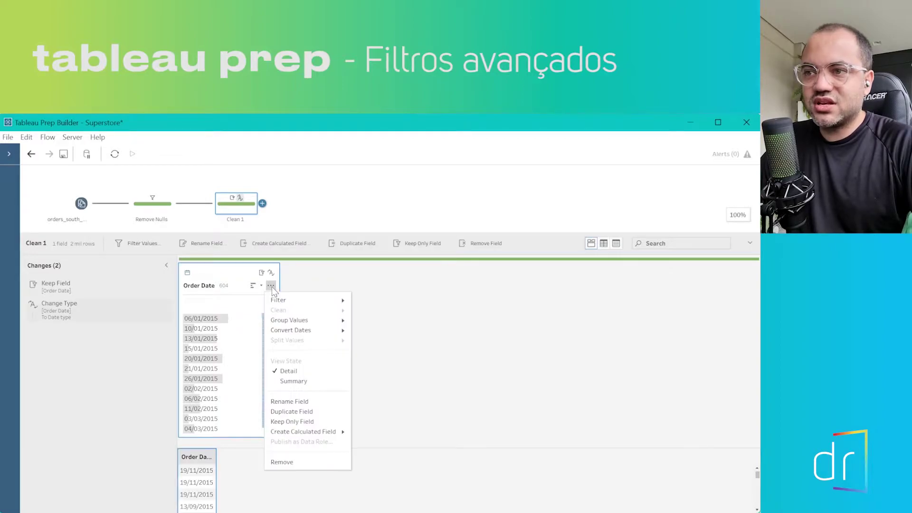
{"action": "mouse_move", "coordinate": [291, 304]}
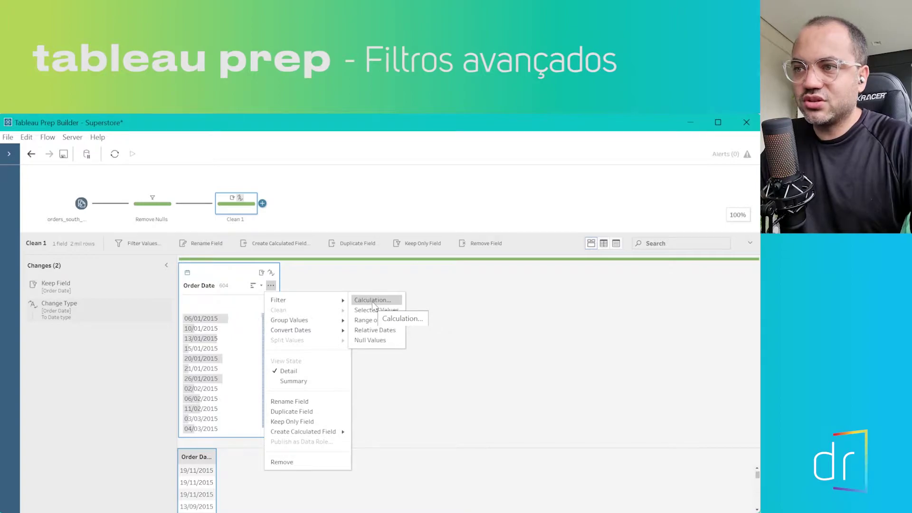
{"action": "left_click", "coordinate": [373, 301]}
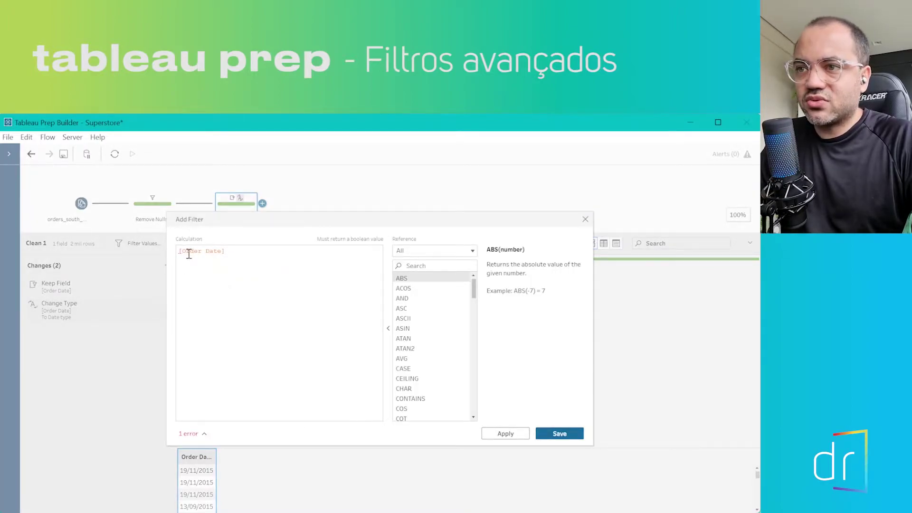
{"action": "left_click_drag", "start_coordinate": [180, 252], "coordinate": [228, 251]}
{"action": "left_click", "coordinate": [228, 251]}
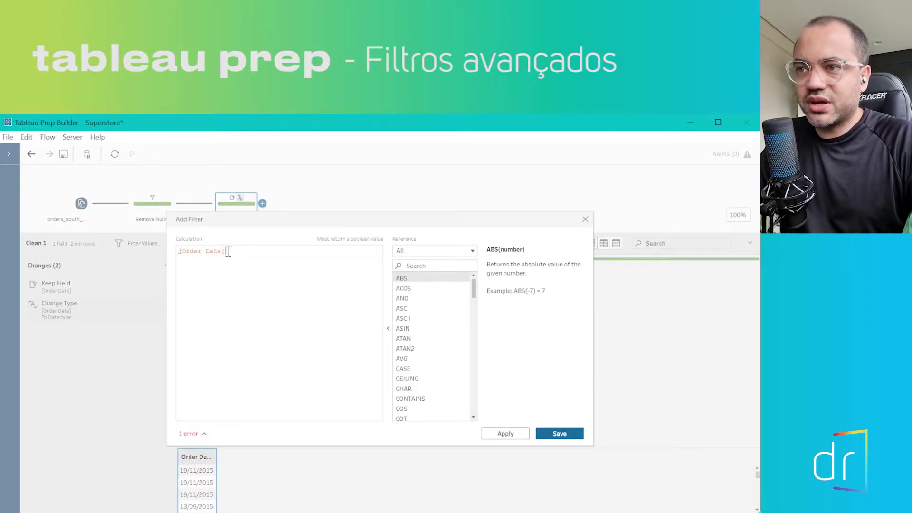
{"action": "type", "text": ">"}
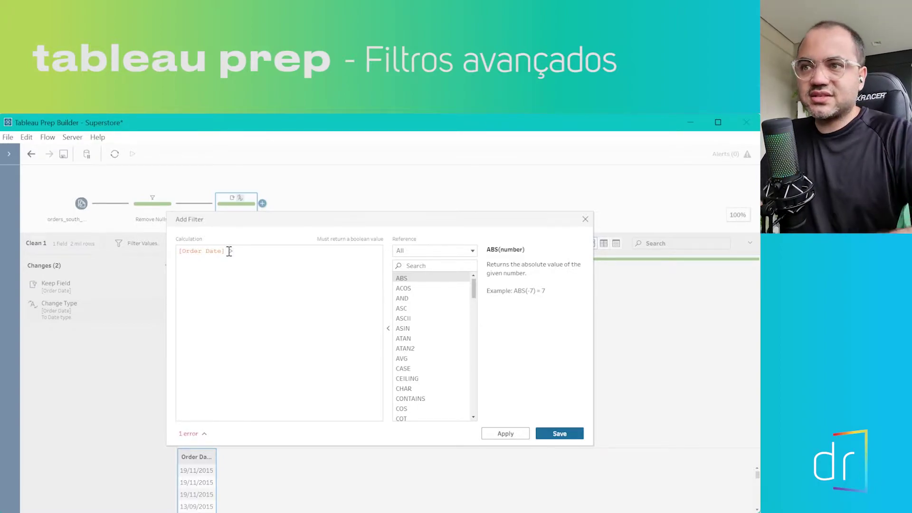
{"action": "type", "text": " 01/01/202"}
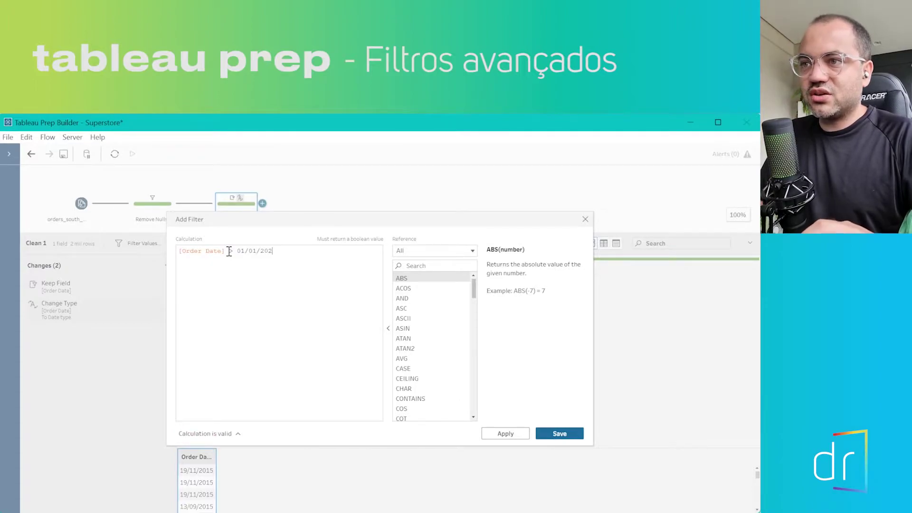
{"action": "key", "text": "BackSpace"}
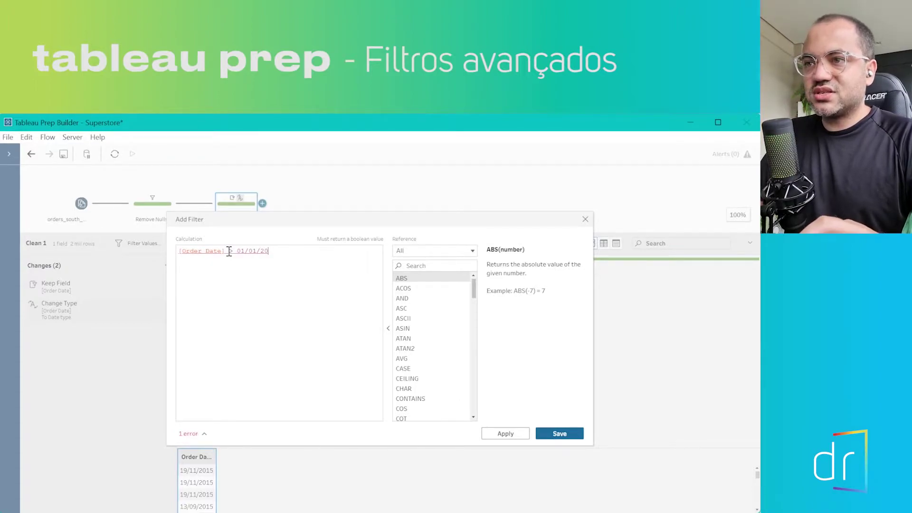
{"action": "type", "text": "16"}
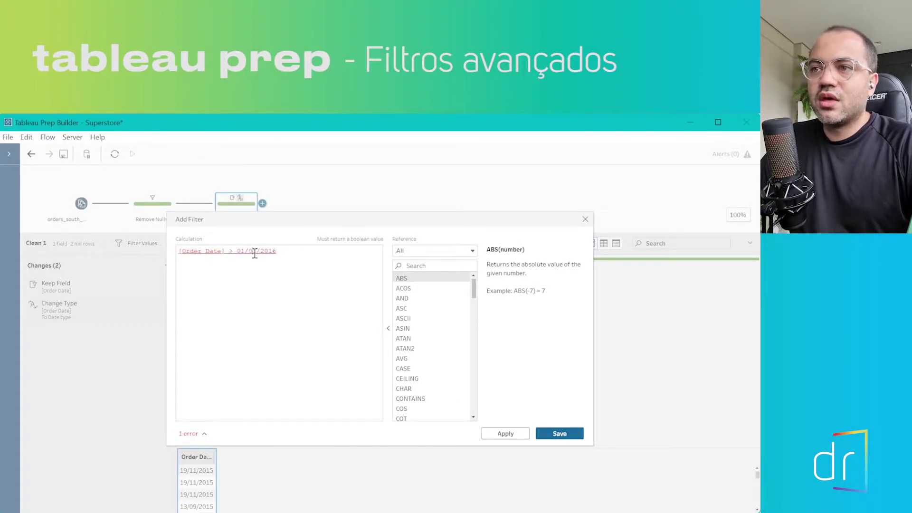
- Show the calculation's error details and highlight the date in the expression to examine the cause
{"action": "key", "text": "Left"}
{"action": "key", "text": "Left"}
{"action": "key", "text": "Left"}
{"action": "key", "text": "Left"}
{"action": "key", "text": "Left"}
{"action": "key", "text": "Left"}
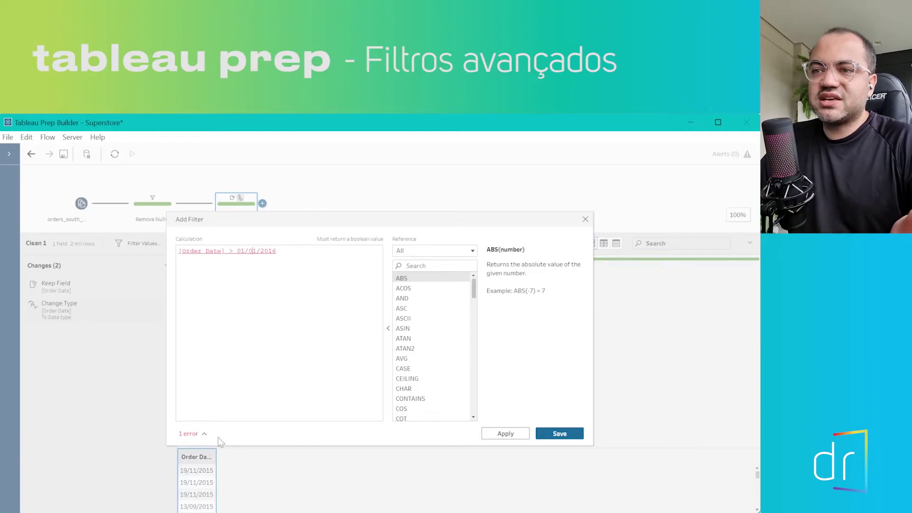
{"action": "left_click", "coordinate": [194, 434]}
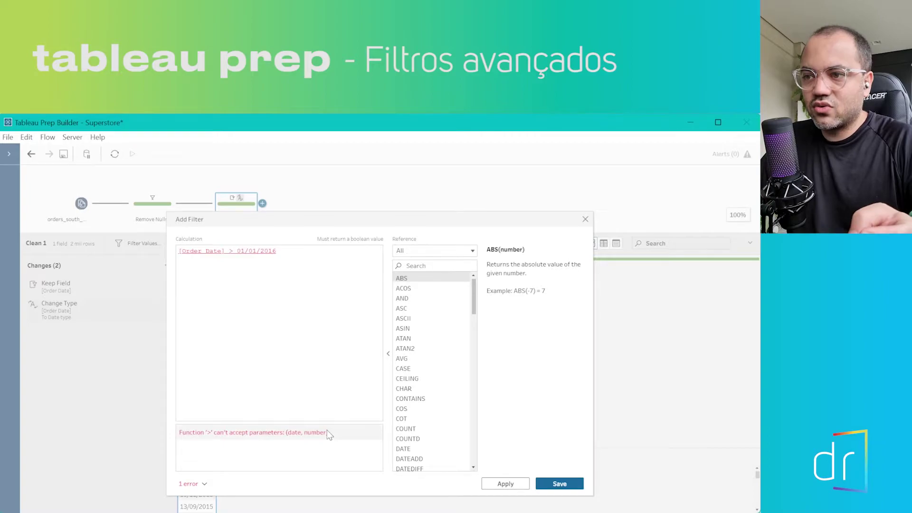
{"action": "left_click_drag", "start_coordinate": [238, 251], "coordinate": [277, 251]}
{"action": "left_click", "coordinate": [281, 250]}
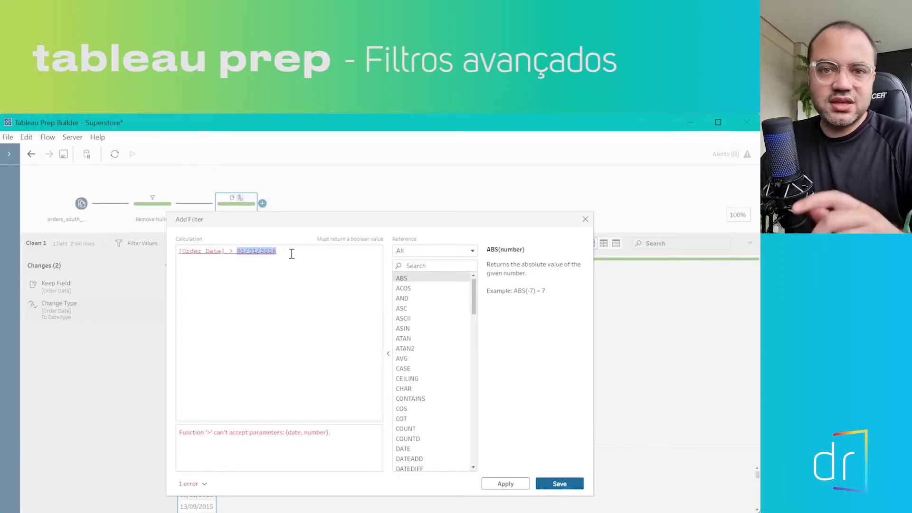
- Search the function reference for date and insert the DATE function in front of 01/01/2016
{"action": "left_click", "coordinate": [236, 249]}
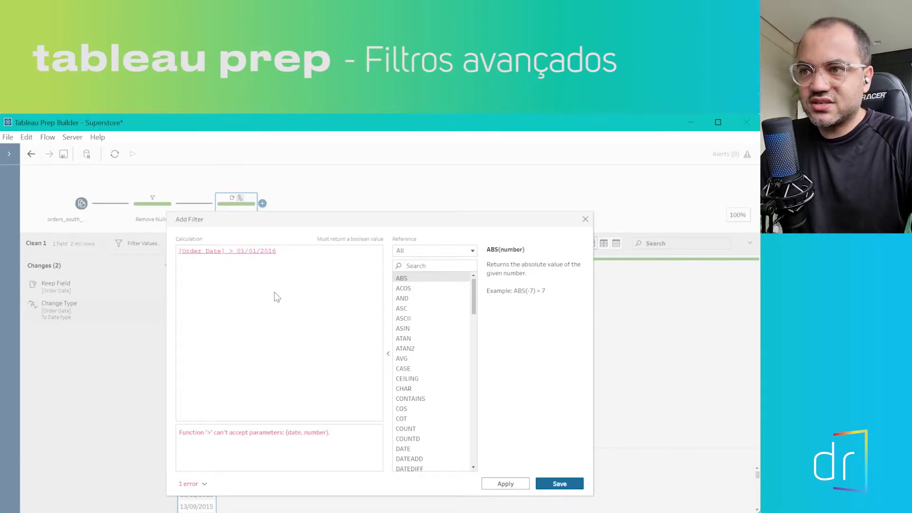
{"action": "left_click", "coordinate": [423, 267]}
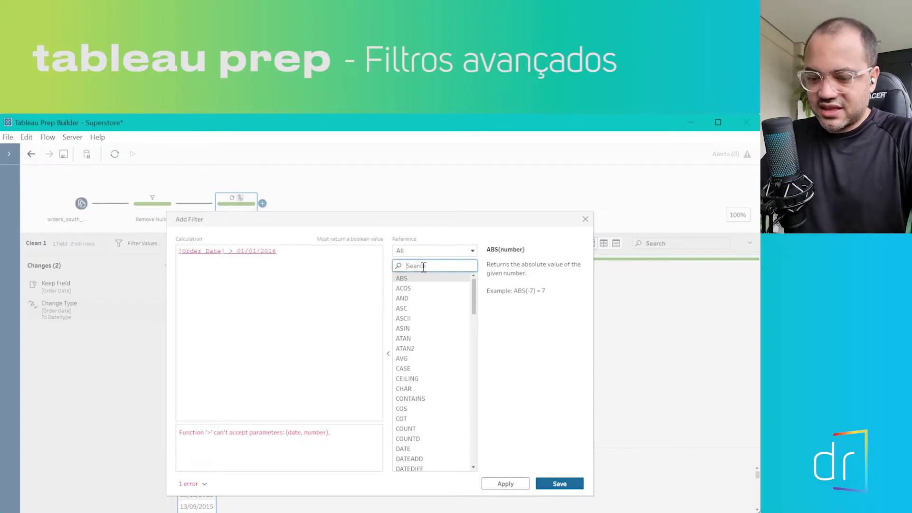
{"action": "type", "text": "date"}
{"action": "left_click", "coordinate": [421, 280]}
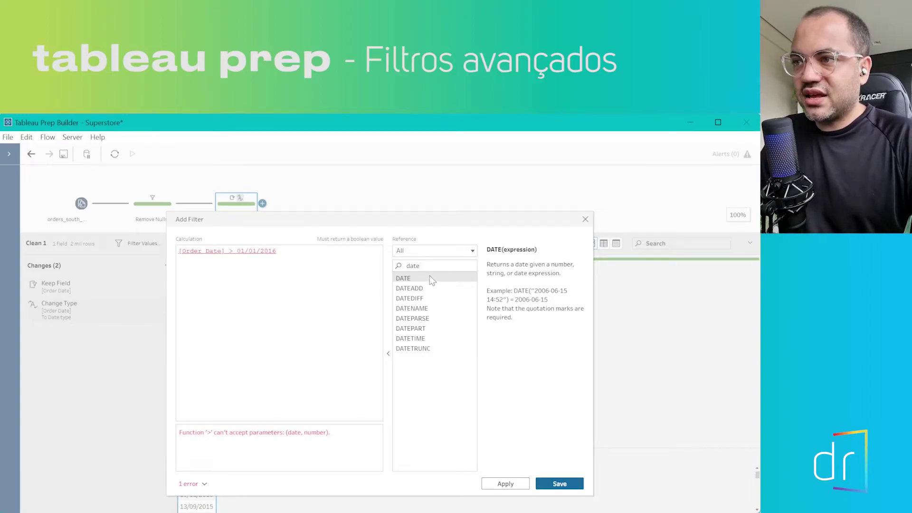
{"action": "double_click", "coordinate": [408, 279]}
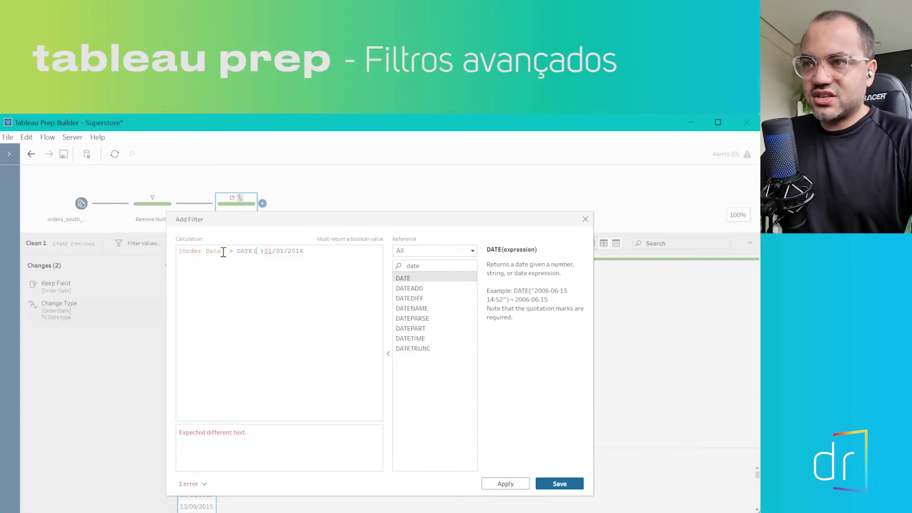
- Move the date inside the function's parentheses so the calculation reads [Order Date] > DATE(01/01/2016)
{"action": "left_click_drag", "start_coordinate": [237, 250], "coordinate": [264, 252]}
{"action": "left_click", "coordinate": [264, 284]}
{"action": "left_click", "coordinate": [263, 252]}
{"action": "left_click_drag", "start_coordinate": [265, 252], "coordinate": [308, 251]}
{"action": "key", "text": "BackSpace"}
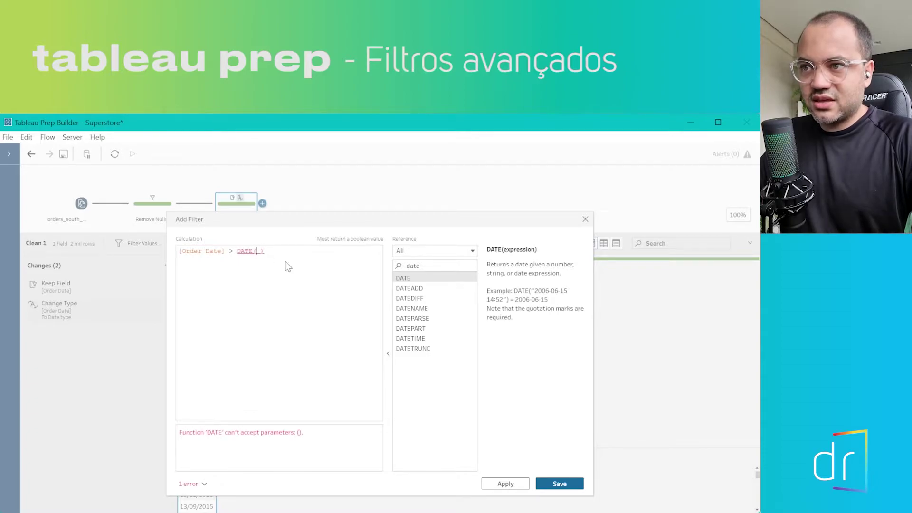
{"action": "key", "text": "ctrl+z"}
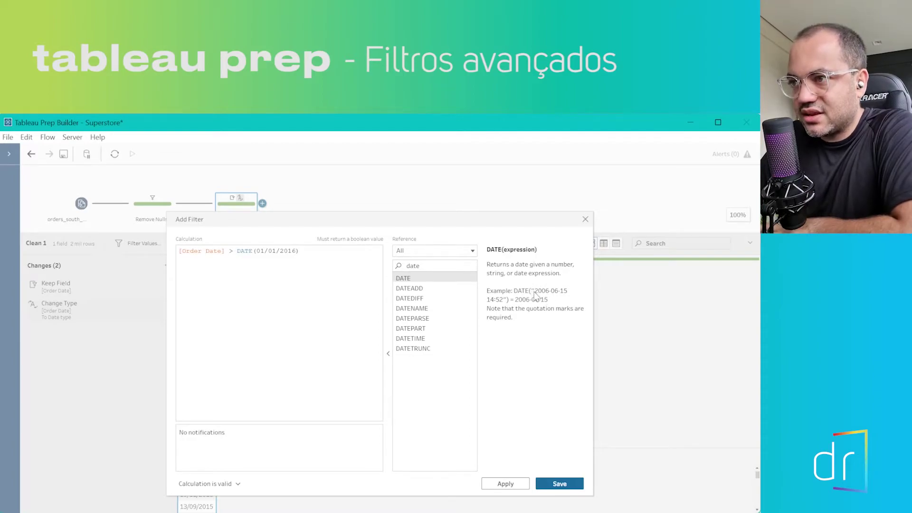
- Enclose the date in double quotes as DATE("01/01/2016") and save the filter
{"action": "left_click", "coordinate": [257, 251]}
{"action": "type", "text": "\""}
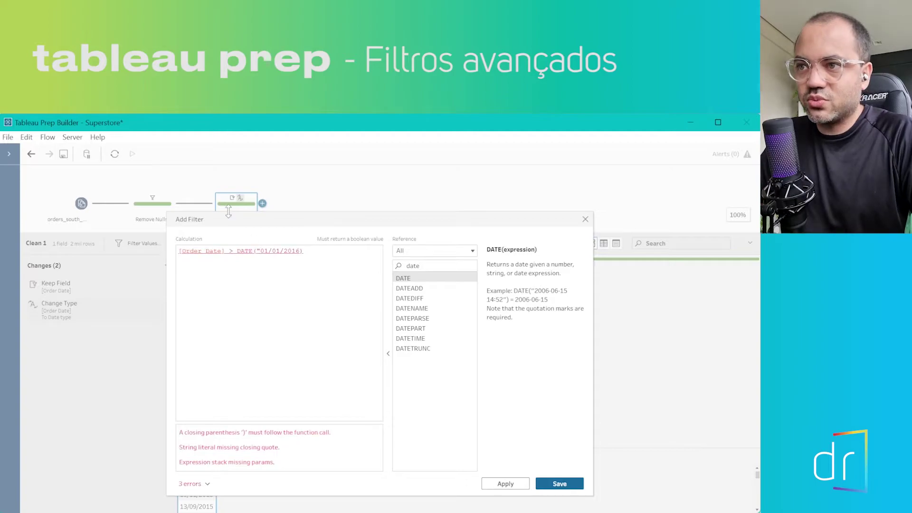
{"action": "type", "text": "\""}
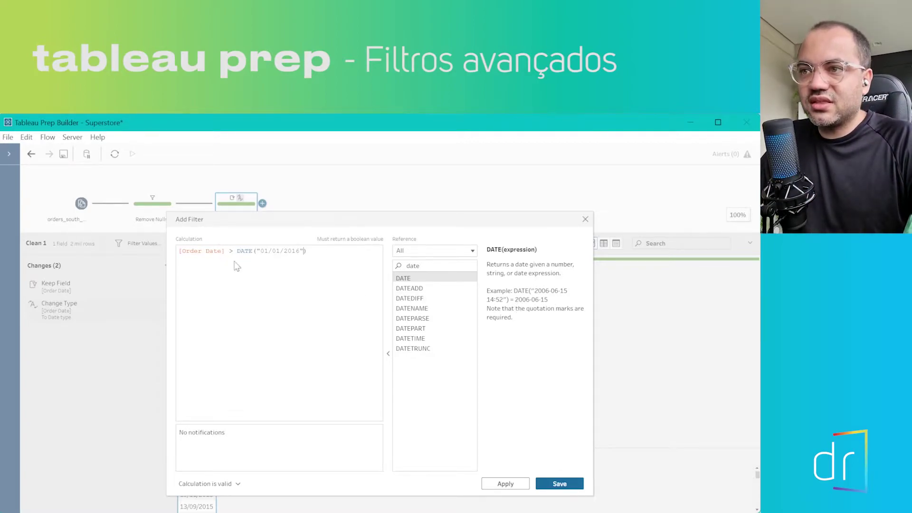
{"action": "left_click", "coordinate": [551, 484]}
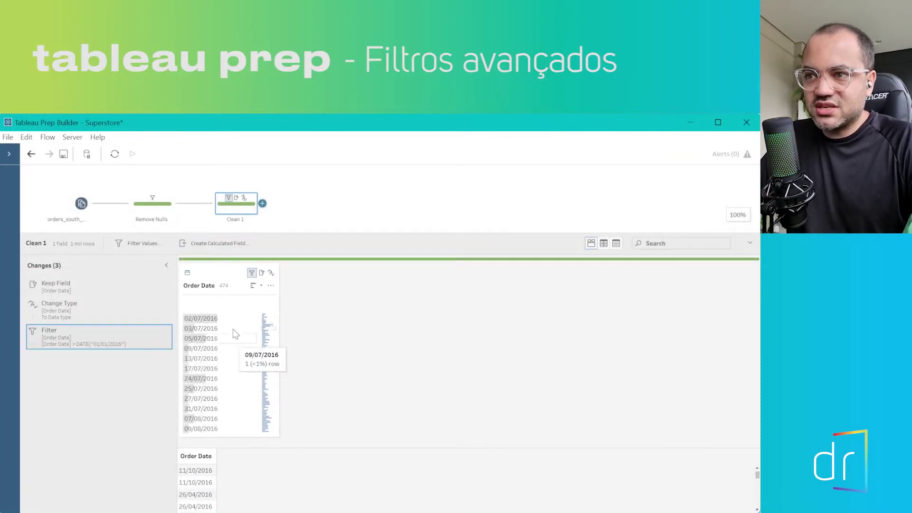
- Switch the Order Date field to summary view and check the filtered date distribution
{"action": "left_click", "coordinate": [271, 285]}
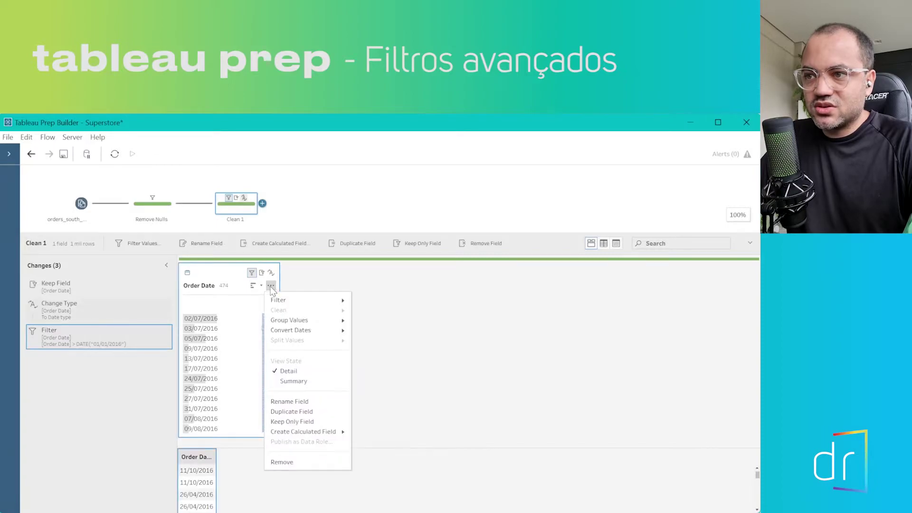
{"action": "left_click", "coordinate": [312, 381]}
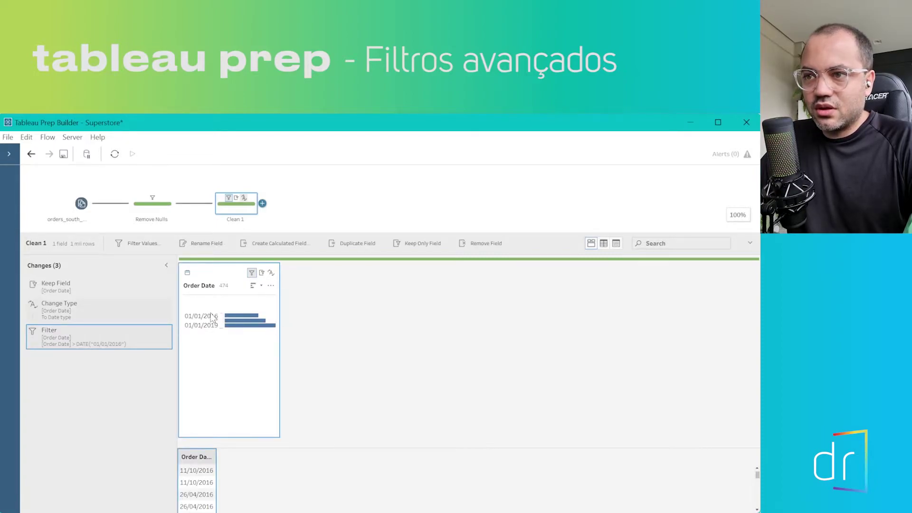
{"action": "mouse_move", "coordinate": [234, 317]}
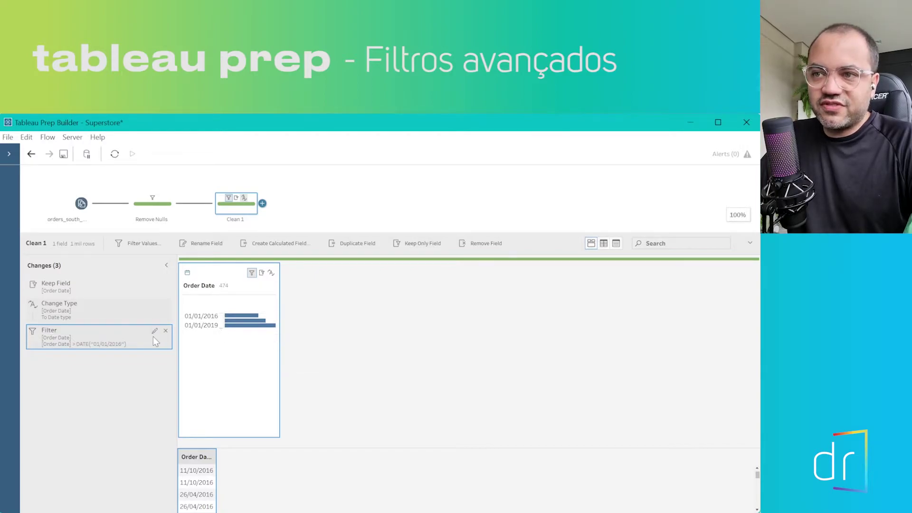
- Edit the Order Date filter to use the >= operator and save it
{"action": "left_click", "coordinate": [155, 331]}
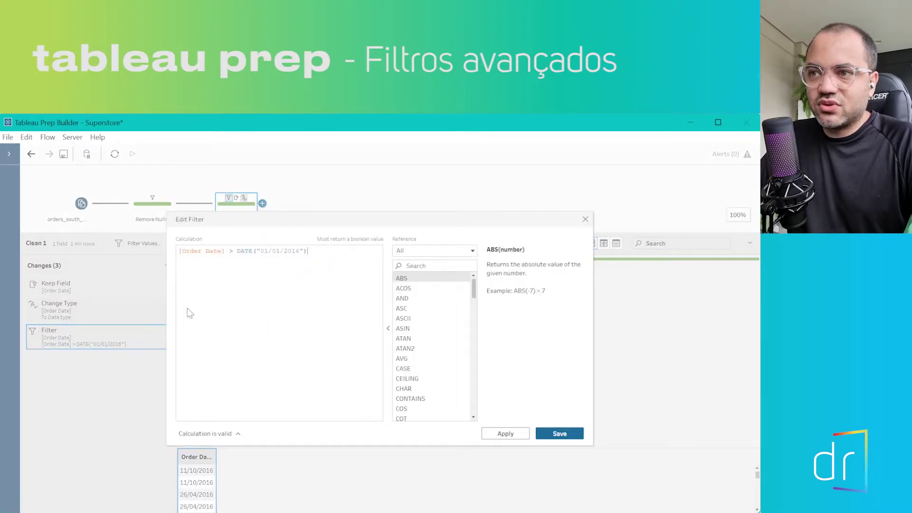
{"action": "left_click", "coordinate": [236, 255]}
{"action": "type", "text": "="}
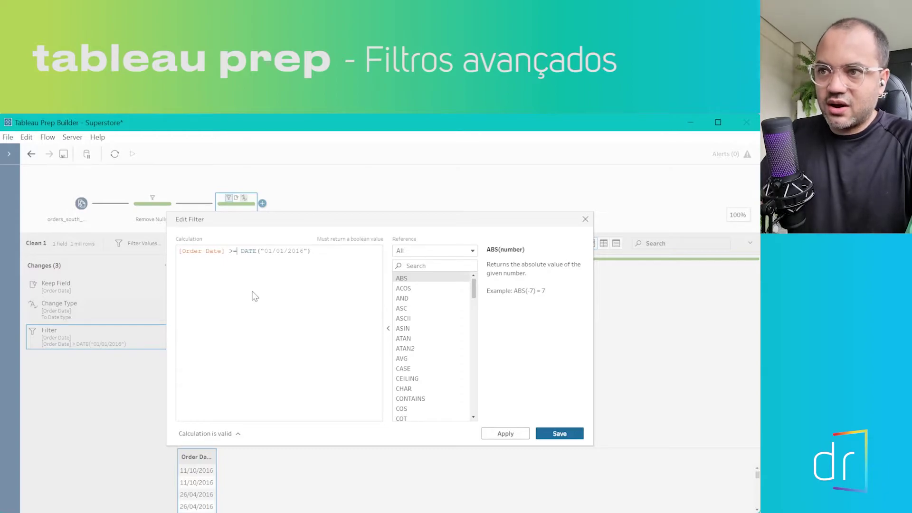
{"action": "left_click", "coordinate": [559, 433]}
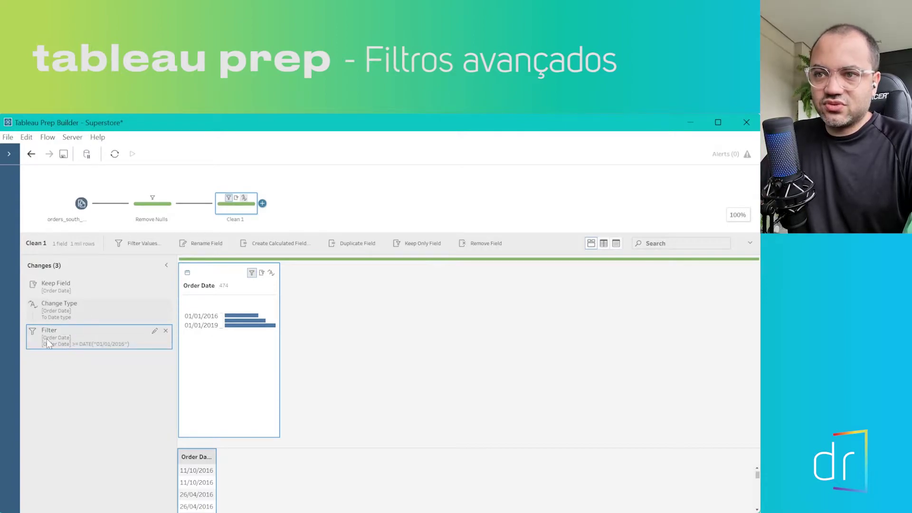
- Change the Order Date filter's comparison operator to = and save it
{"action": "left_click", "coordinate": [158, 329]}
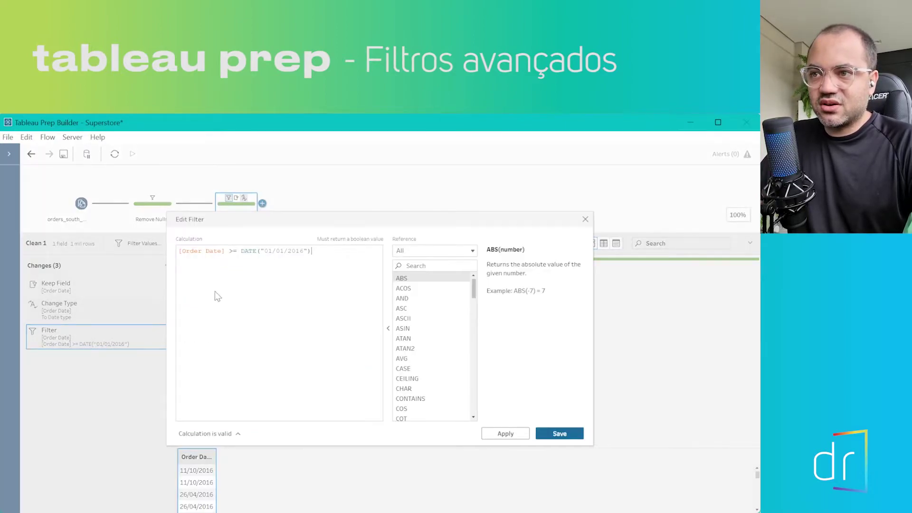
{"action": "left_click", "coordinate": [233, 250]}
{"action": "key", "text": "BackSpace"}
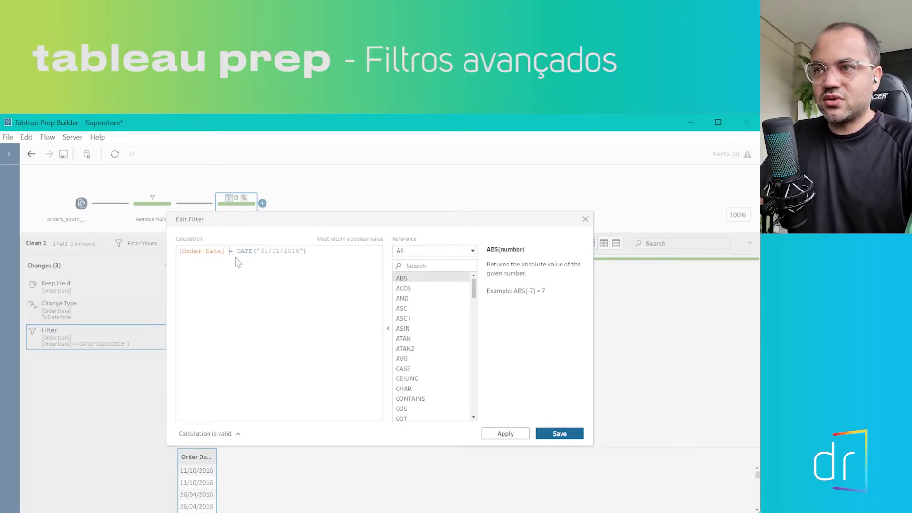
{"action": "left_click", "coordinate": [539, 433]}
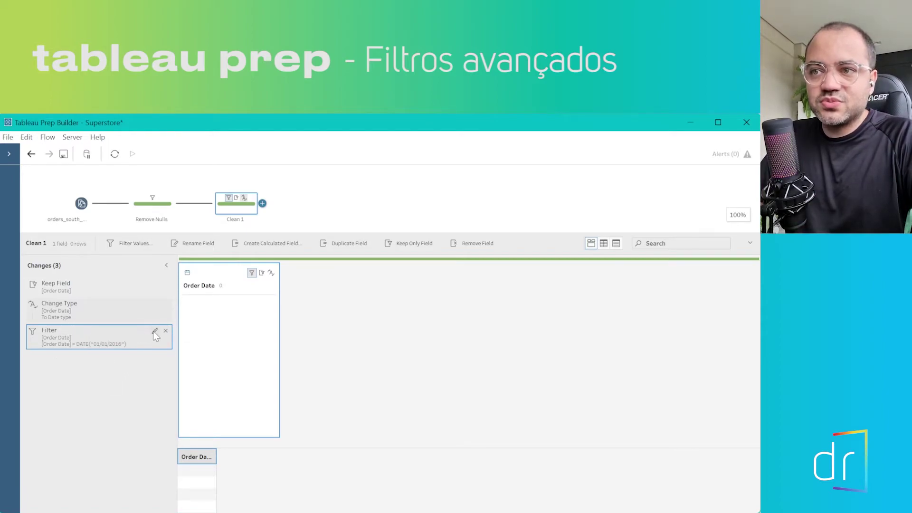
- Check the Order Date values at the Change Type step, then set the filter to [Order Date] = DATE("19/11/2015") and save it
{"action": "left_click", "coordinate": [132, 318]}
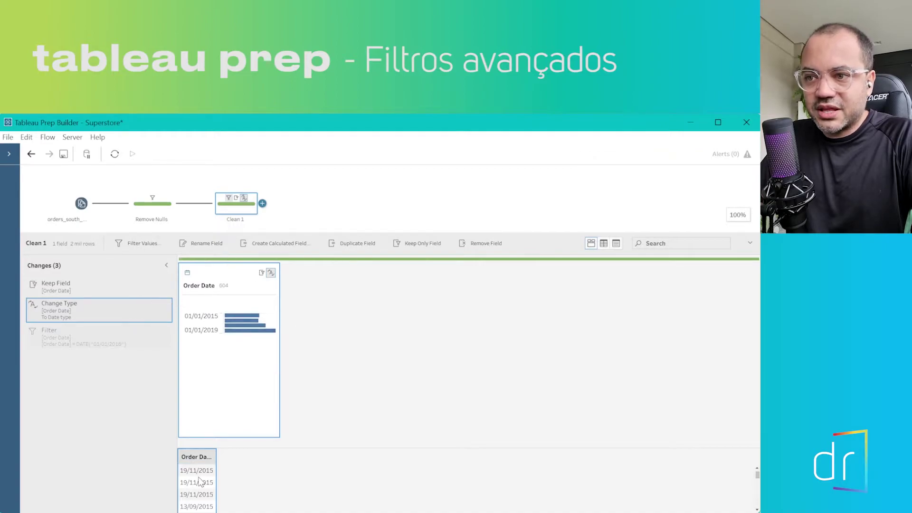
{"action": "left_click", "coordinate": [86, 335]}
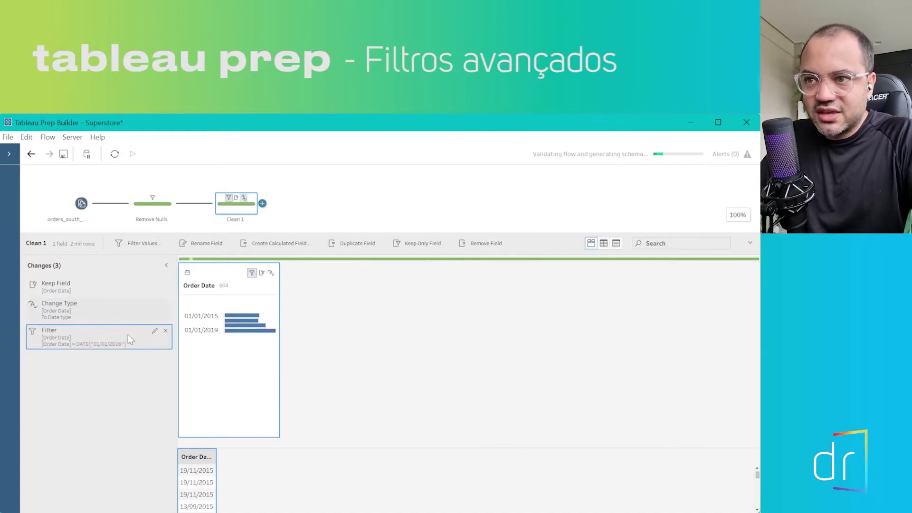
{"action": "left_click", "coordinate": [158, 337]}
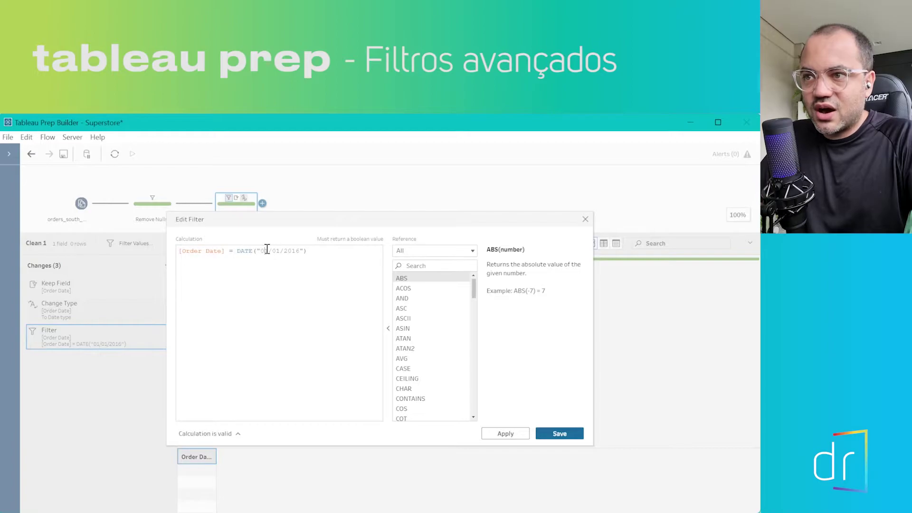
{"action": "left_click_drag", "start_coordinate": [269, 251], "coordinate": [261, 251]}
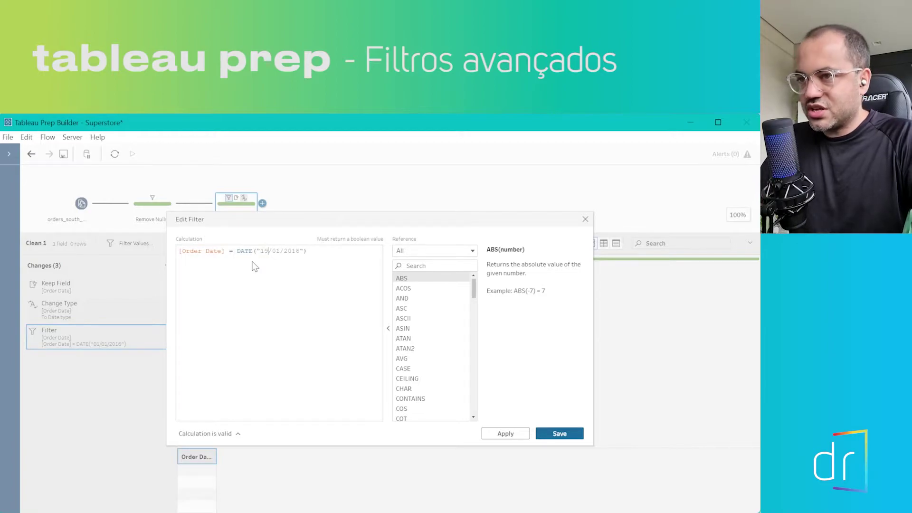
{"action": "key", "text": "BackSpace"}
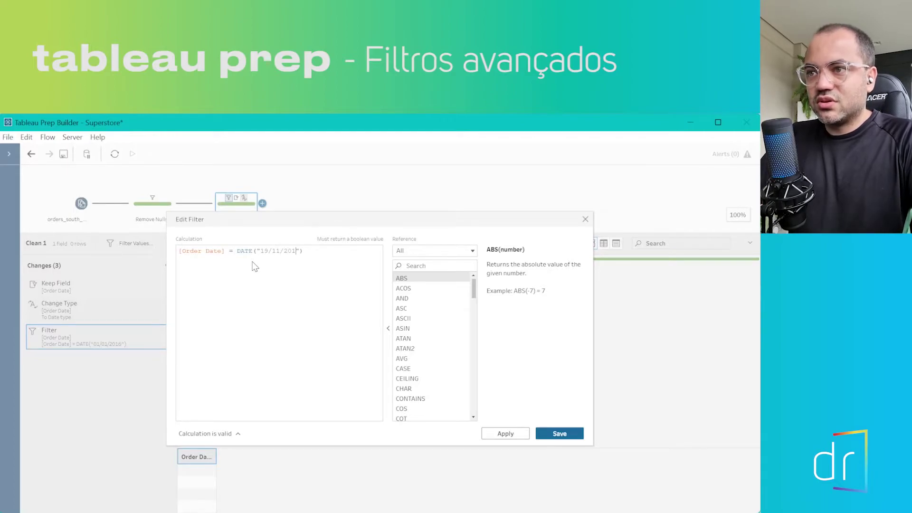
{"action": "left_click", "coordinate": [556, 434]}
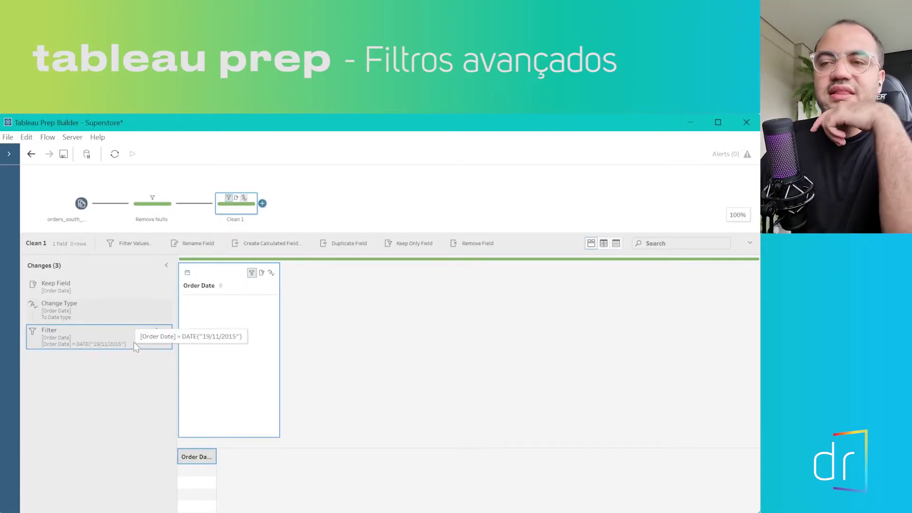
- Compare Order Date at the Change Type step with the filtered result, then remove the [Order Date] = DATE("19/11/2015") filter
{"action": "left_click", "coordinate": [107, 317]}
{"action": "left_click", "coordinate": [106, 338]}
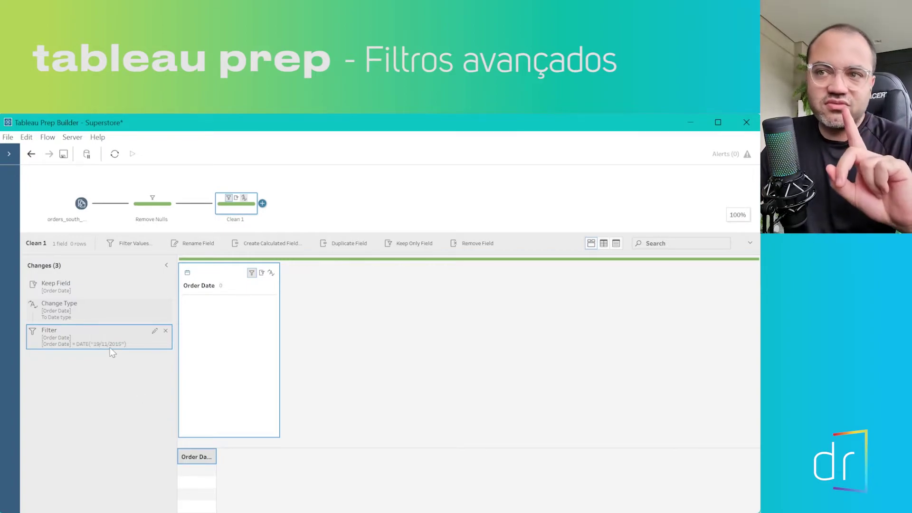
{"action": "left_click", "coordinate": [104, 315]}
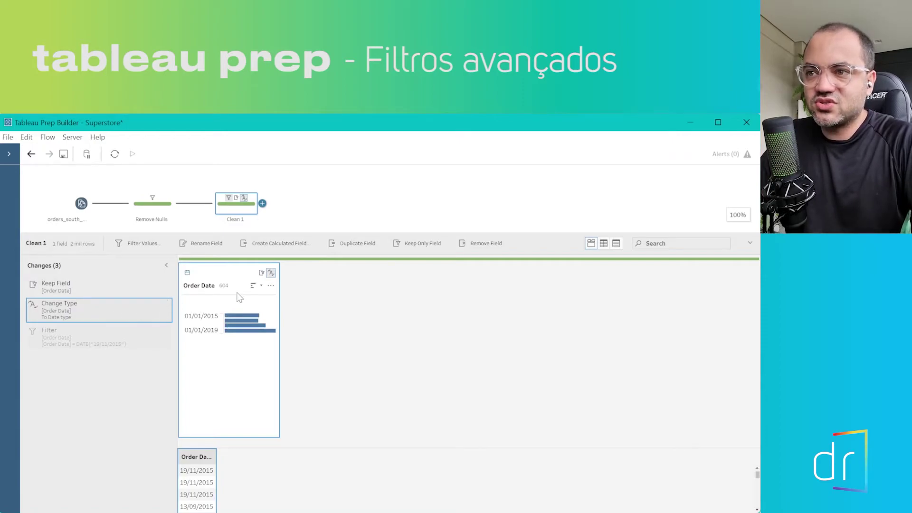
{"action": "left_click", "coordinate": [270, 286]}
{"action": "left_click", "coordinate": [107, 337]}
{"action": "left_click", "coordinate": [170, 329]}
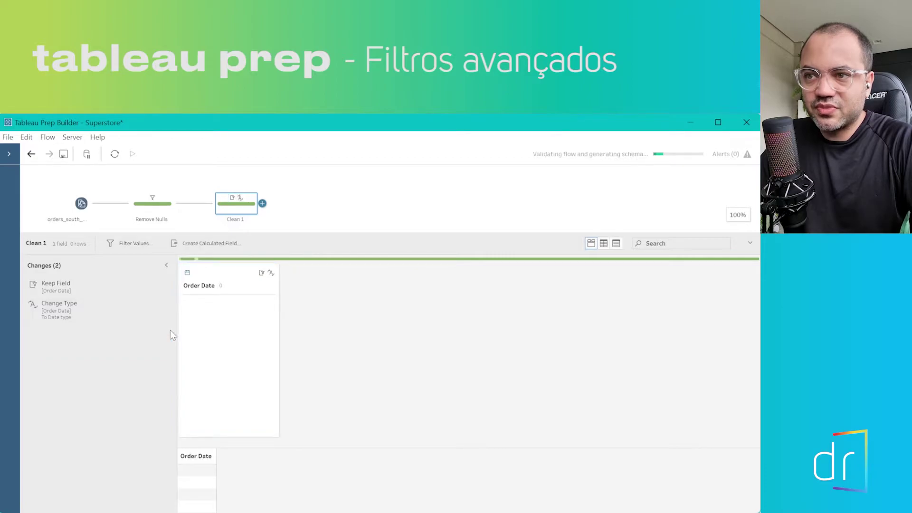
- Switch the Order Date field at the Change Type step to the Detail view and browse its individual dates
{"action": "left_click", "coordinate": [131, 315]}
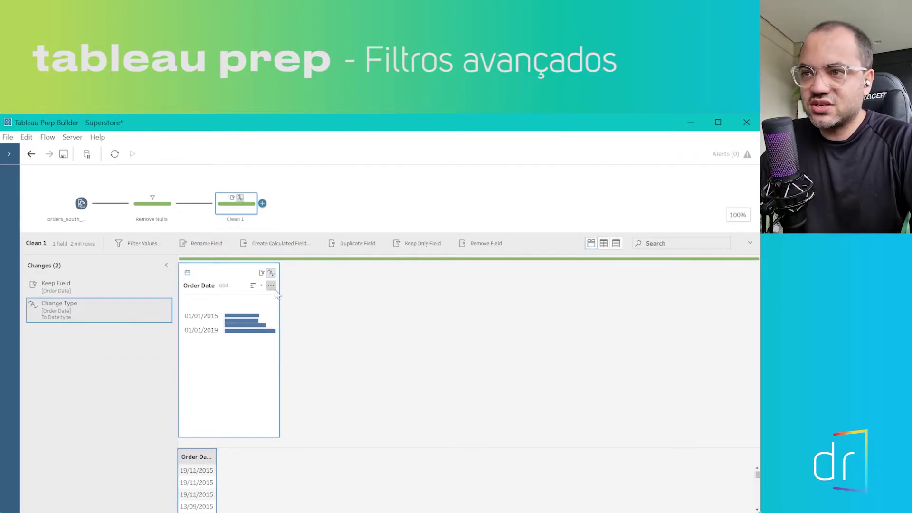
{"action": "left_click", "coordinate": [271, 285]}
{"action": "mouse_move", "coordinate": [291, 322]}
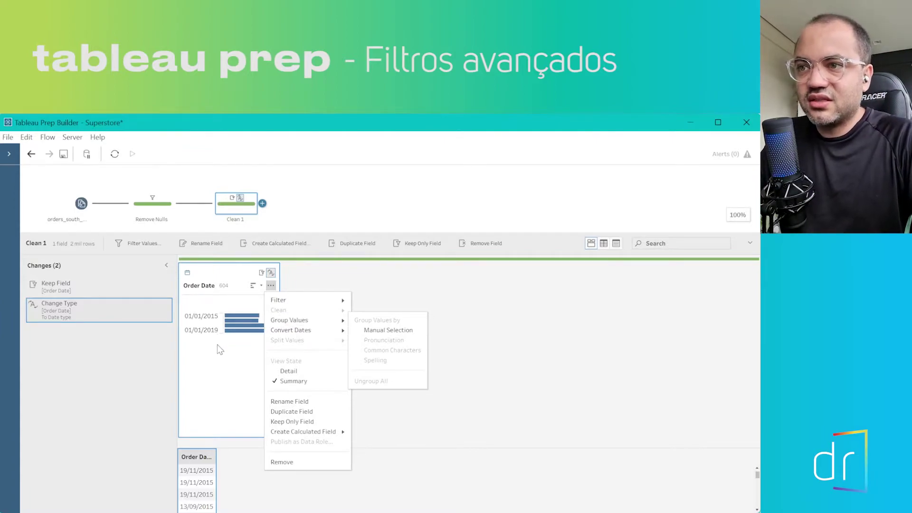
{"action": "left_click", "coordinate": [288, 372]}
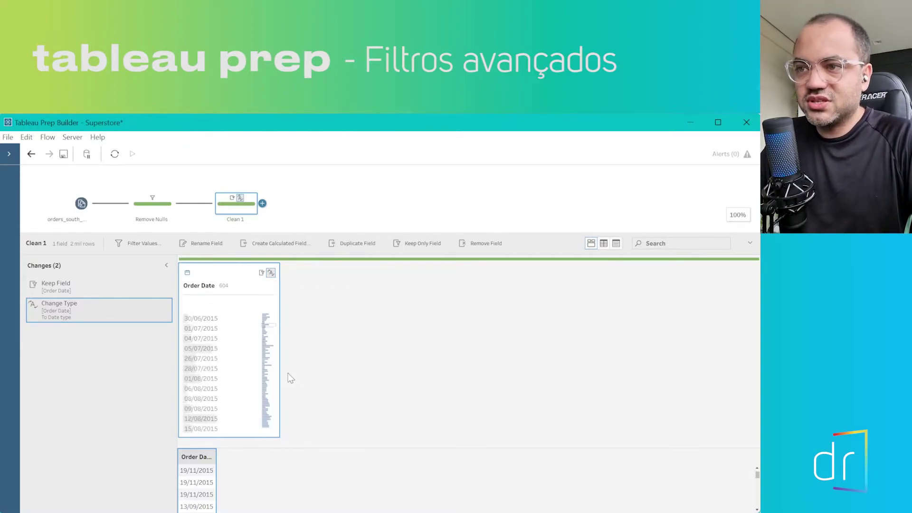
{"action": "scroll", "coordinate": [212, 374], "scroll_direction": "down", "scroll_amount": 5}
{"action": "scroll", "coordinate": [215, 362], "scroll_direction": "down", "scroll_amount": 3}
{"action": "scroll", "coordinate": [214, 363], "scroll_direction": "up", "scroll_amount": 8}
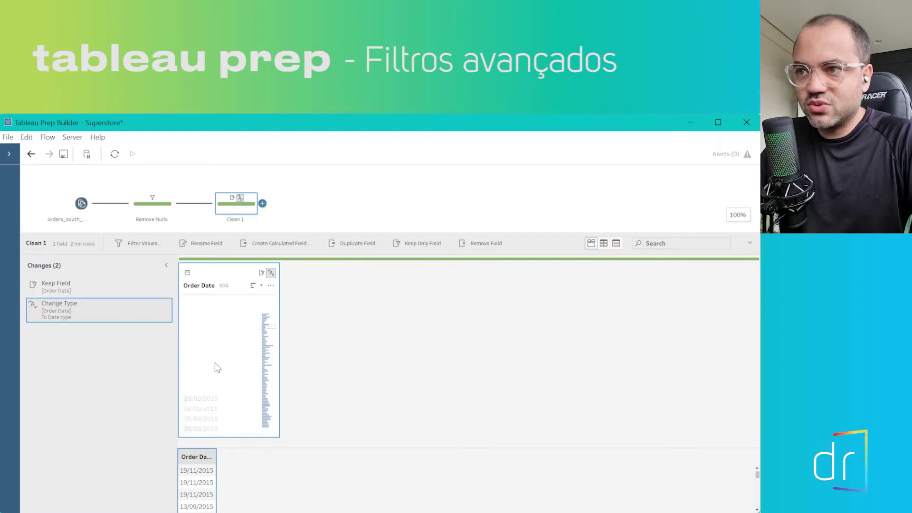
- Filter Order Date to keep only the value 06/01/2015
{"action": "left_click", "coordinate": [262, 286]}
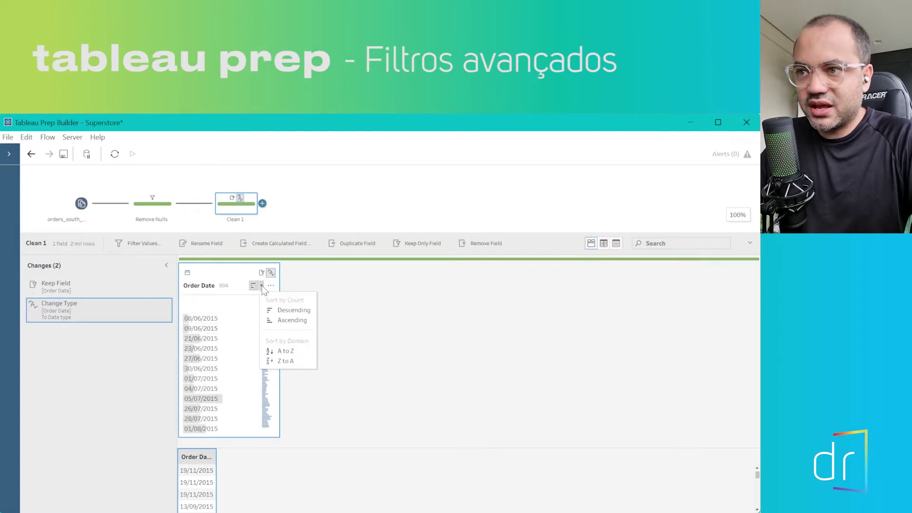
{"action": "left_click", "coordinate": [208, 328]}
{"action": "left_click", "coordinate": [206, 319]}
{"action": "left_click", "coordinate": [207, 319]}
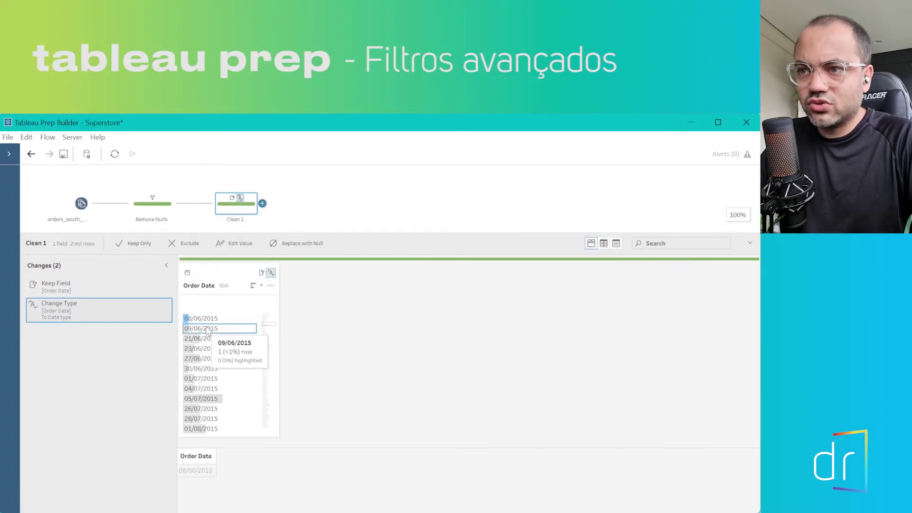
{"action": "left_click", "coordinate": [209, 318]}
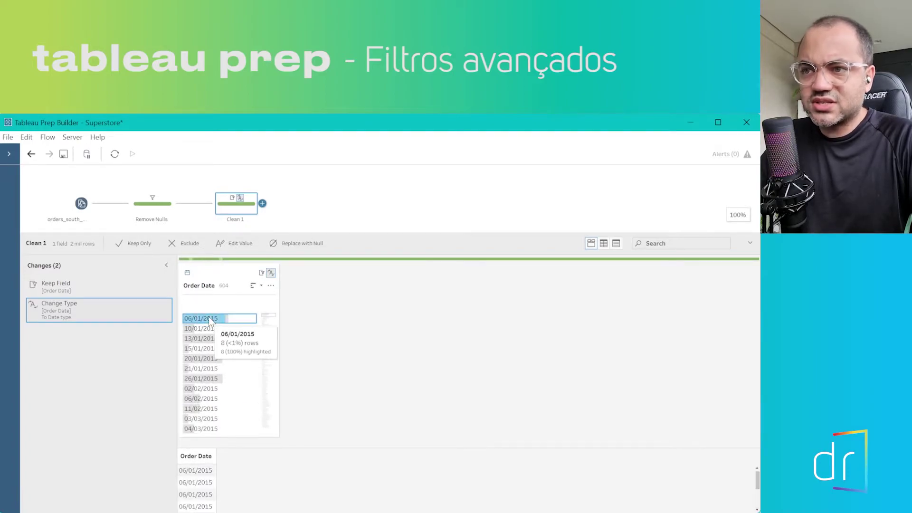
{"action": "right_click", "coordinate": [209, 317]}
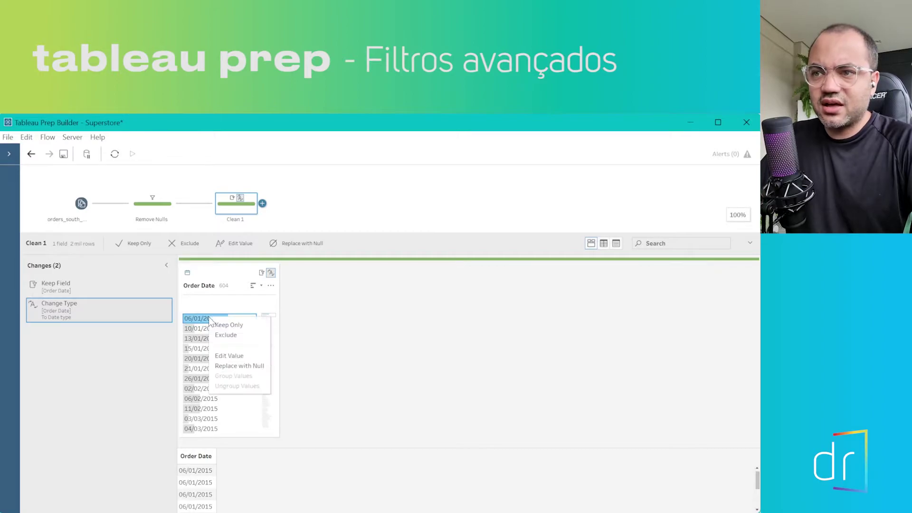
{"action": "left_click", "coordinate": [219, 325]}
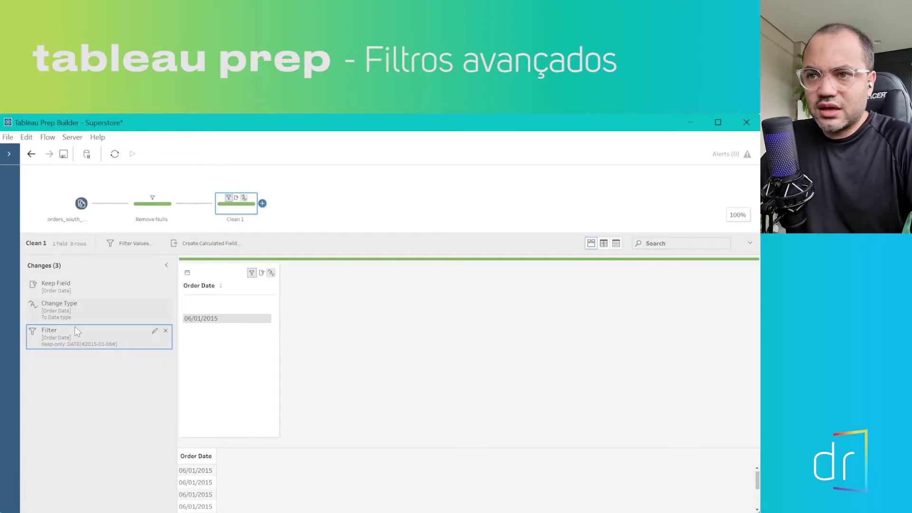
- Open the keep-only filter's calculation, examine its comparison operator and DATE syntax, and close it without changes
{"action": "left_click", "coordinate": [153, 334]}
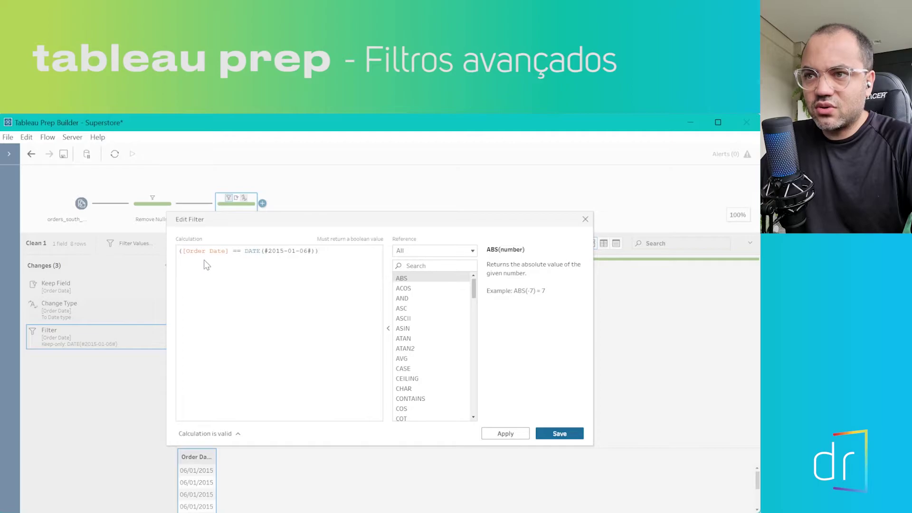
{"action": "left_click_drag", "start_coordinate": [179, 252], "coordinate": [328, 254]}
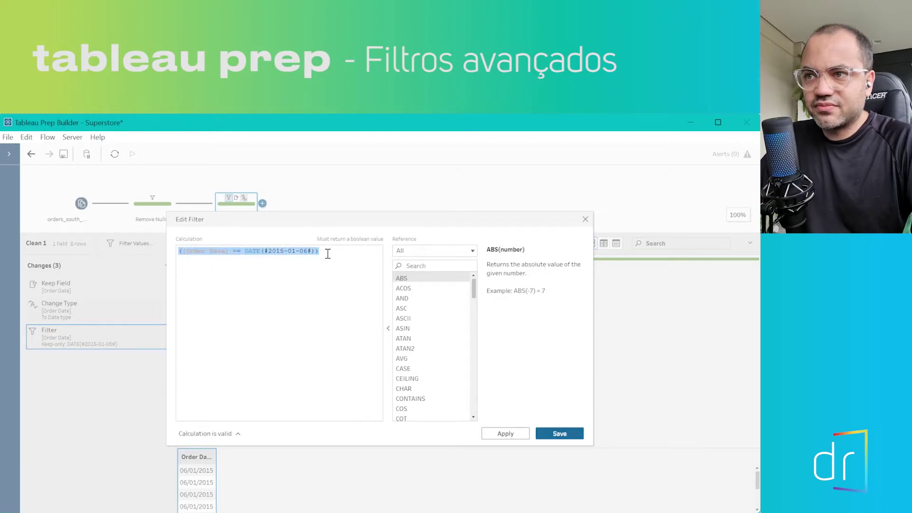
{"action": "left_click", "coordinate": [322, 294]}
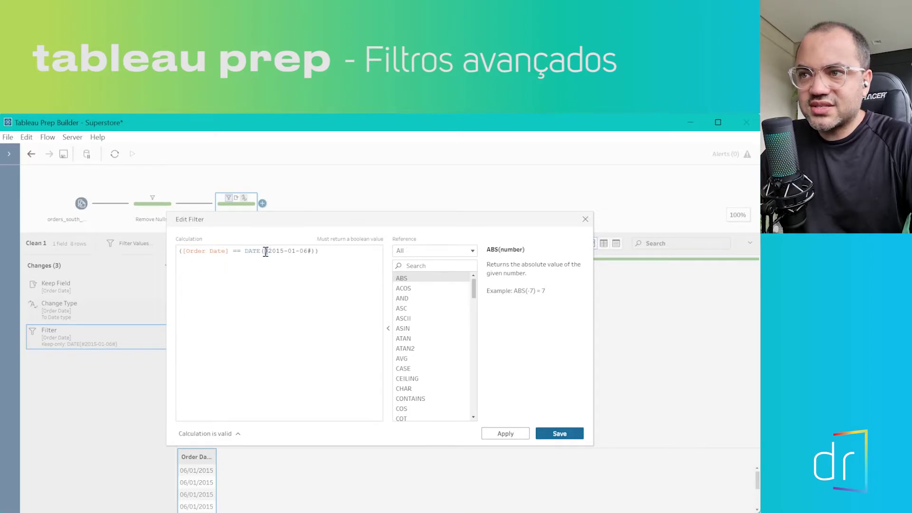
{"action": "double_click", "coordinate": [241, 250]}
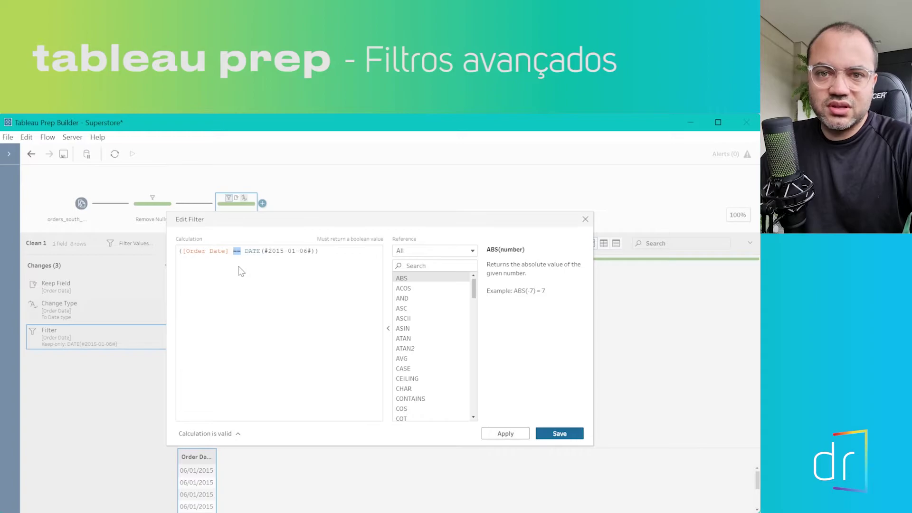
{"action": "left_click", "coordinate": [241, 271]}
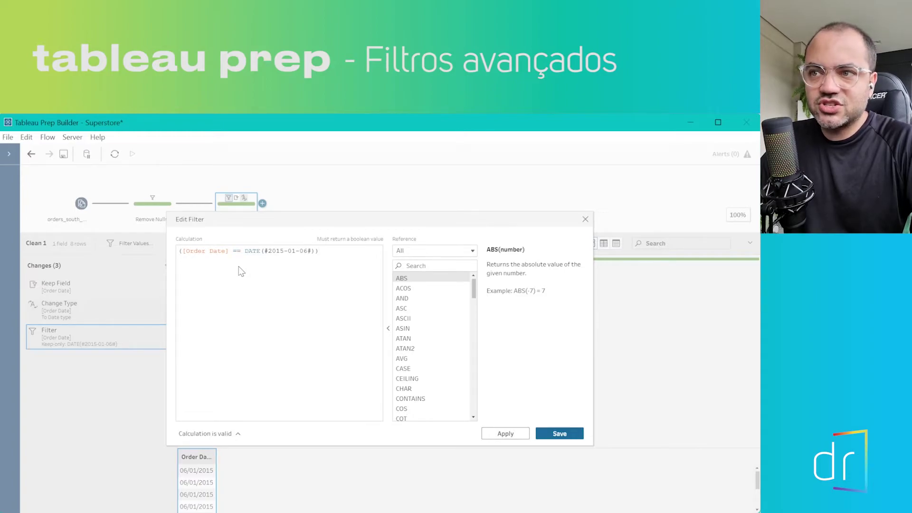
{"action": "left_click_drag", "start_coordinate": [330, 251], "coordinate": [197, 246]}
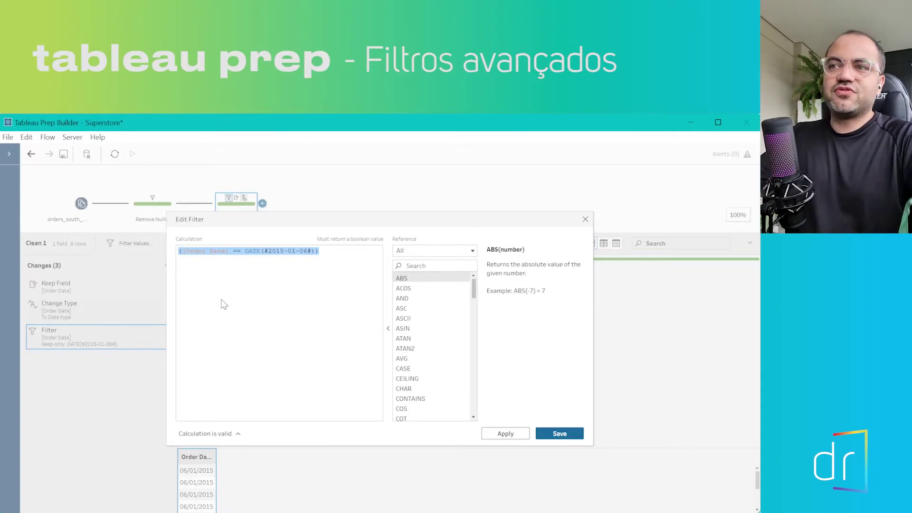
{"action": "left_click", "coordinate": [200, 275]}
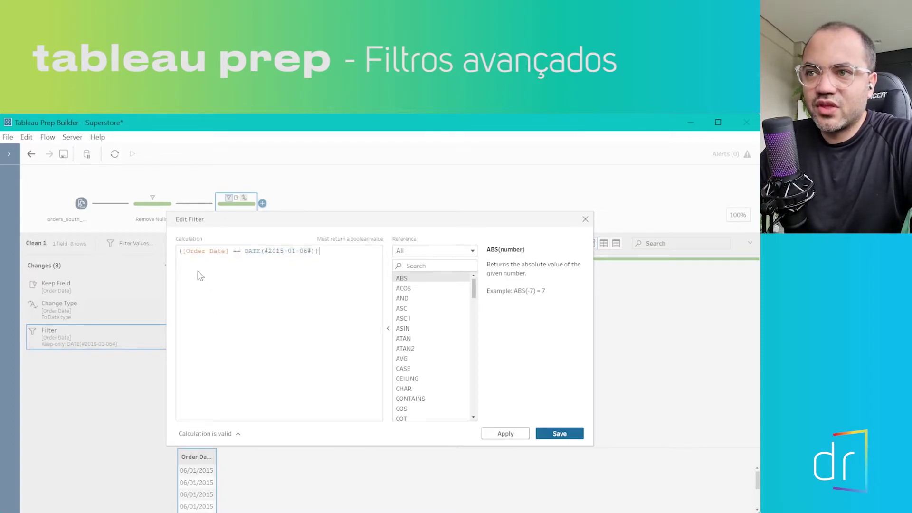
{"action": "left_click_drag", "start_coordinate": [240, 252], "coordinate": [234, 252]}
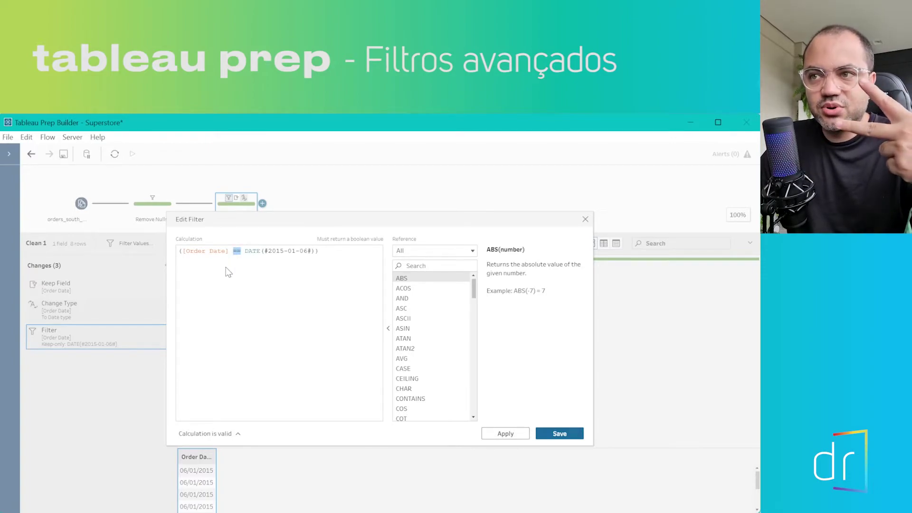
{"action": "left_click_drag", "start_coordinate": [261, 252], "coordinate": [318, 252]}
{"action": "left_click", "coordinate": [321, 252]}
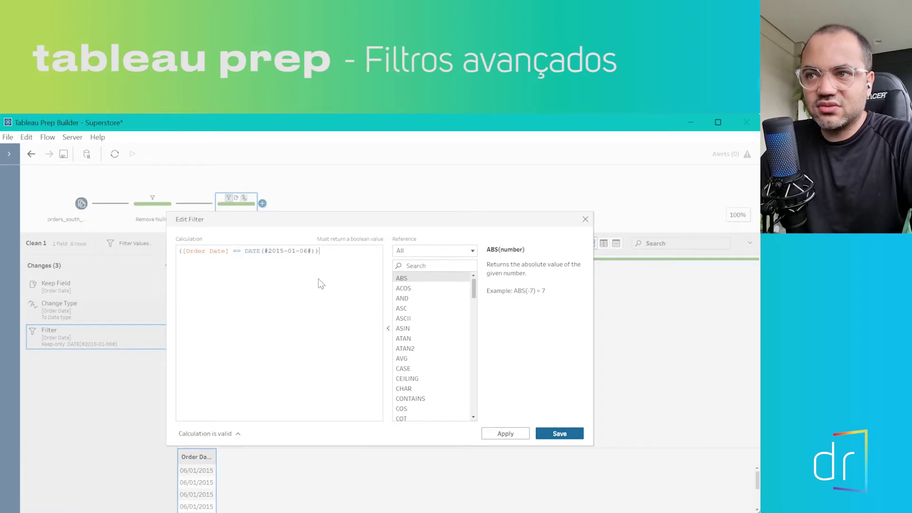
{"action": "left_click", "coordinate": [585, 219]}
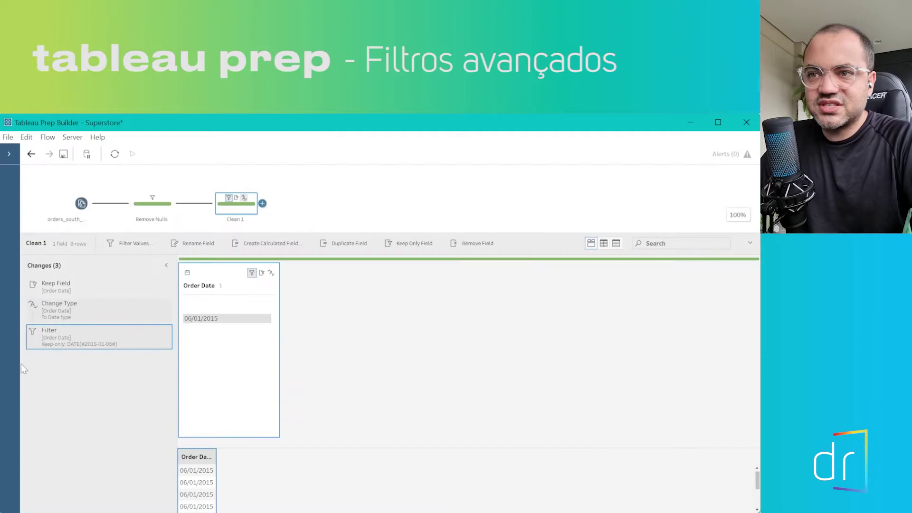
- Start a new calculation filter on Order Date at the Change Type step with the expression [Order Date] == DATE()
{"action": "left_click", "coordinate": [78, 304]}
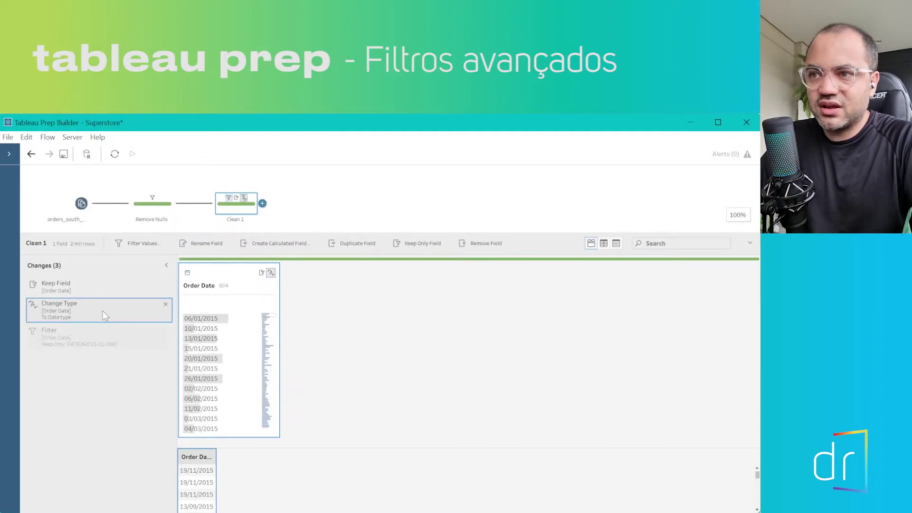
{"action": "left_click", "coordinate": [271, 285]}
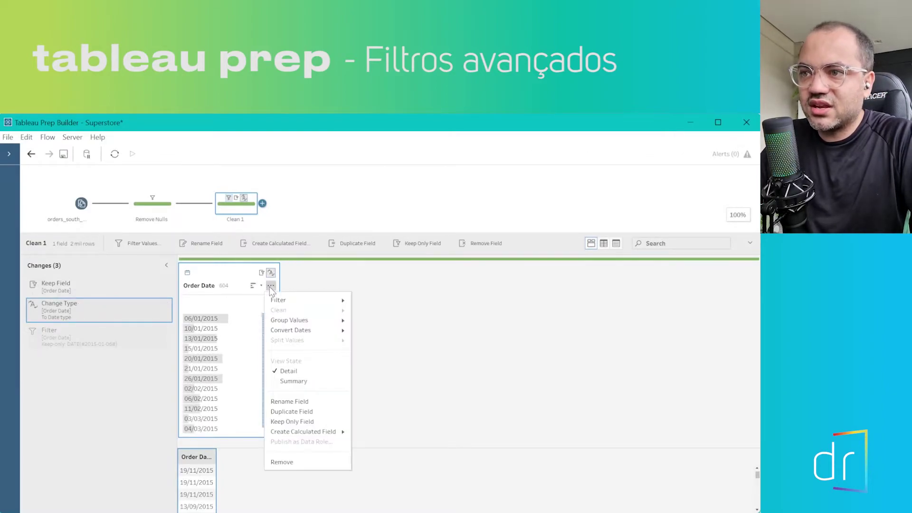
{"action": "mouse_move", "coordinate": [288, 298]}
{"action": "left_click", "coordinate": [370, 300]}
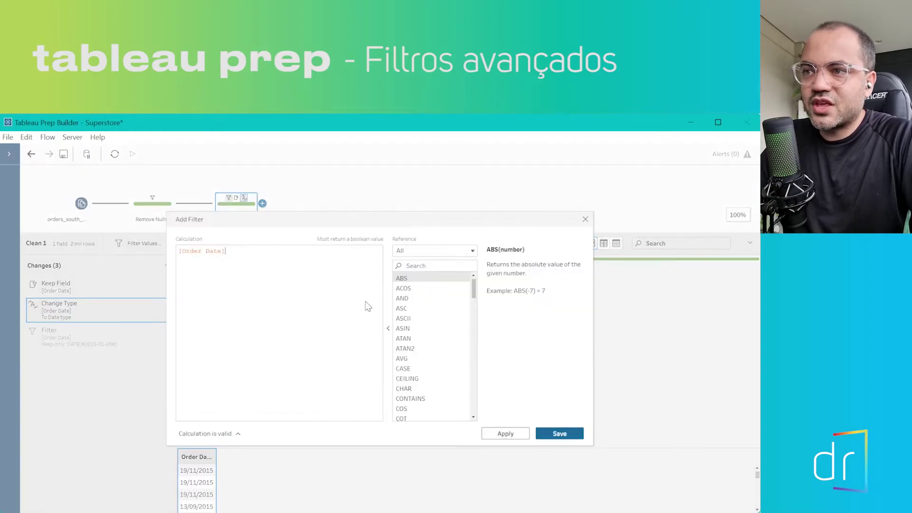
{"action": "type", "text": "= ="}
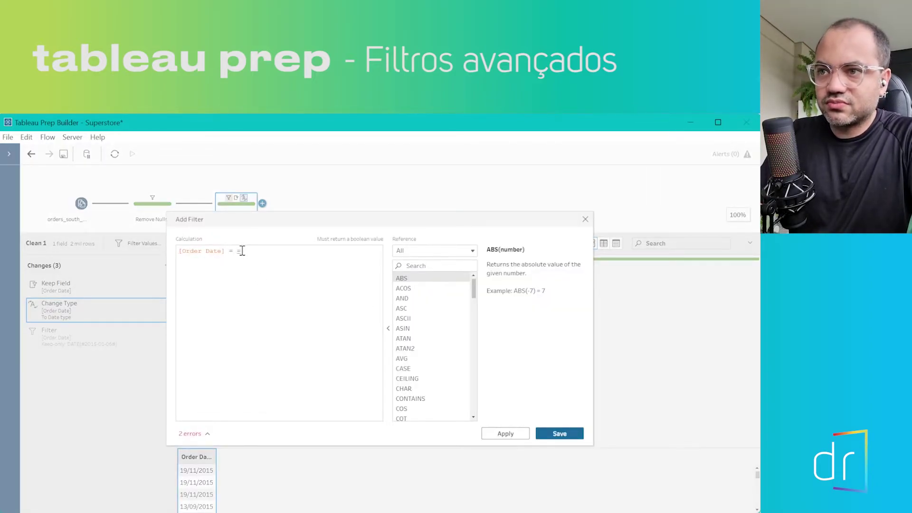
{"action": "key", "text": "BackSpace"}
{"action": "type", "text": "= "}
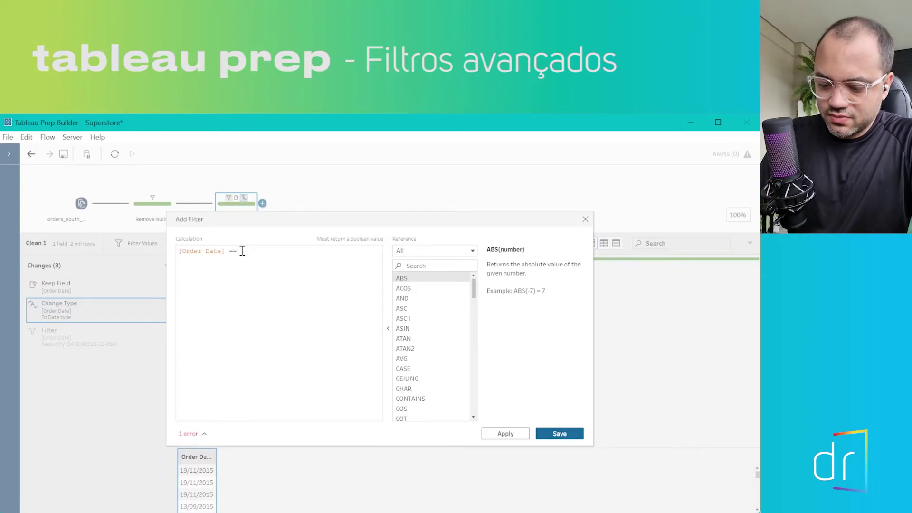
{"action": "type", "text": "DATE()"}
{"action": "key", "text": "Return"}
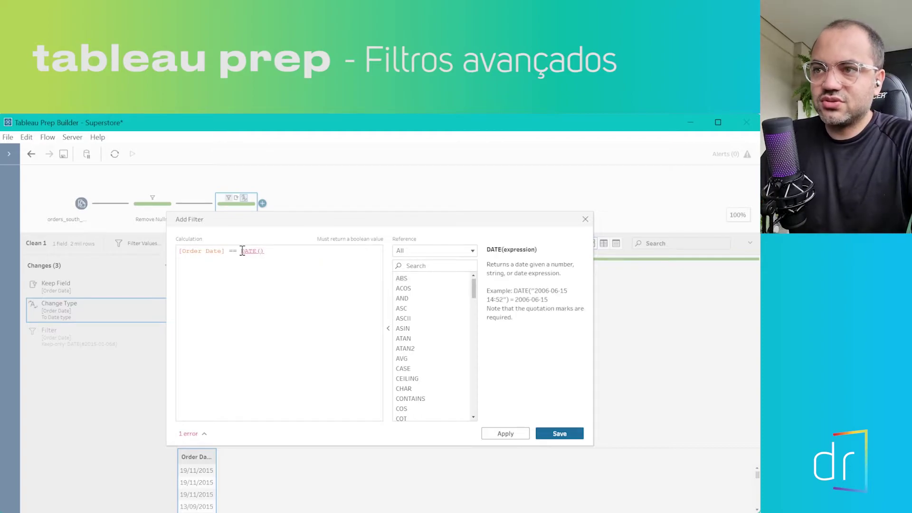
- Complete the filter's DATE argument as "19/11/2015", save the filter, and select the keep-only filter after it
{"action": "type", "text": "\""}
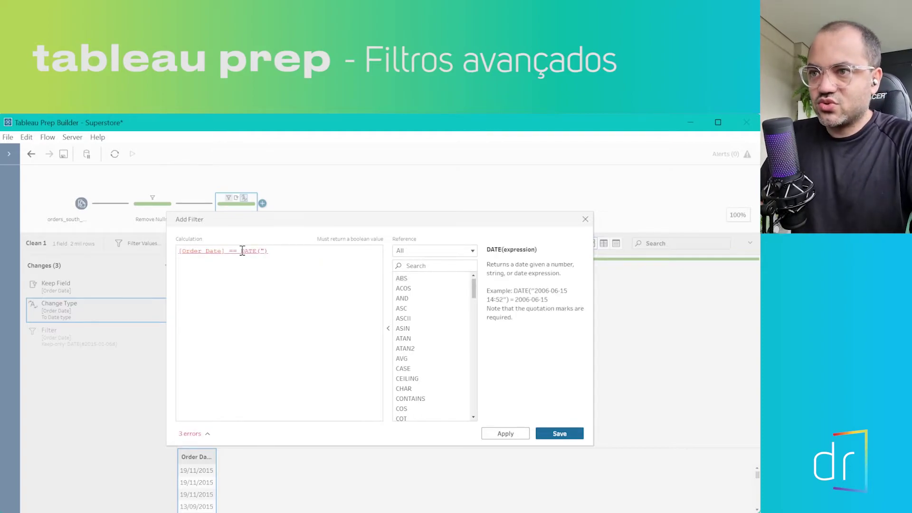
{"action": "type", "text": "19/11"}
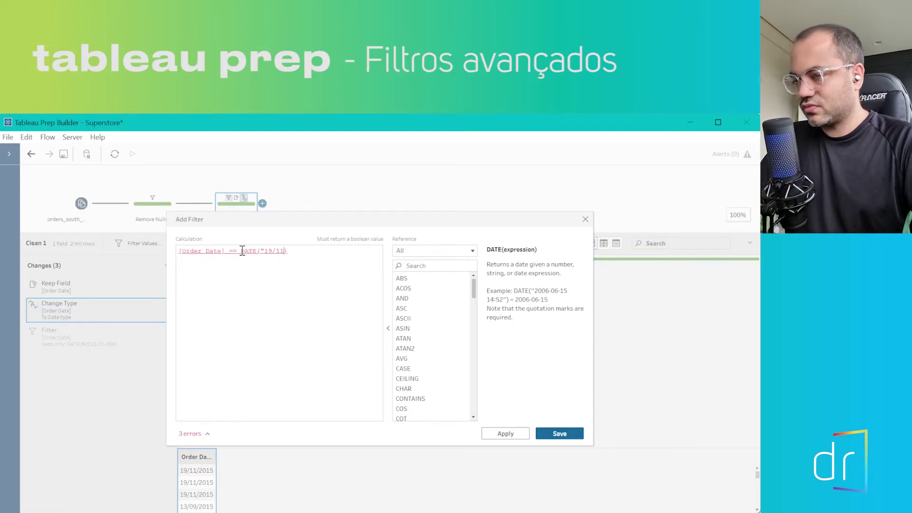
{"action": "type", "text": "\""}
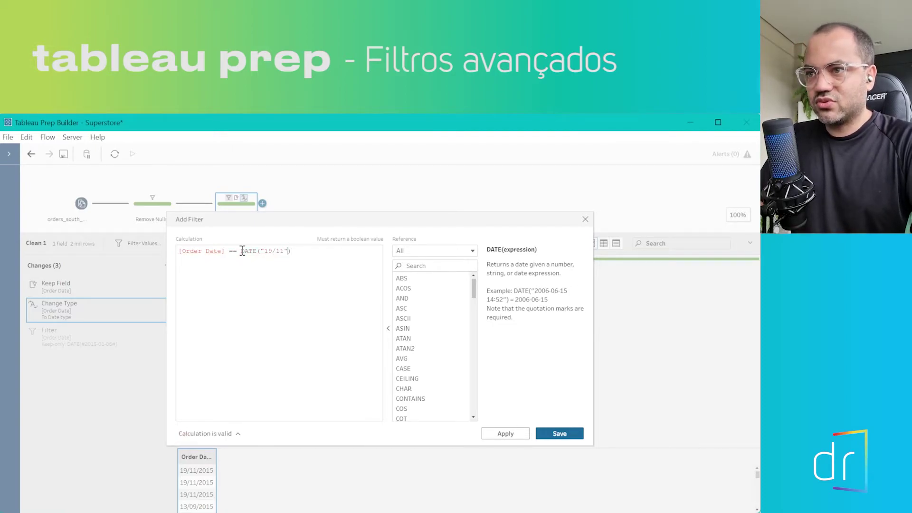
{"action": "type", "text": "/201"}
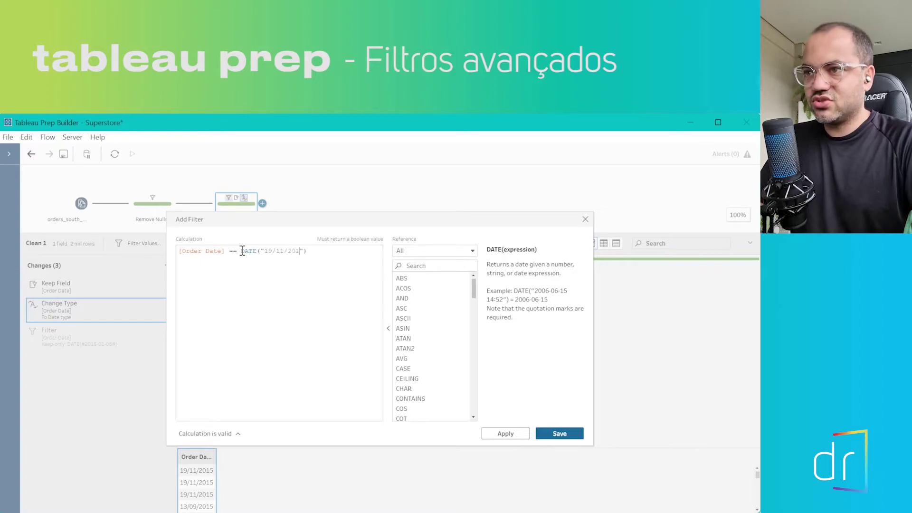
{"action": "type", "text": "5"}
{"action": "left_click", "coordinate": [321, 251]}
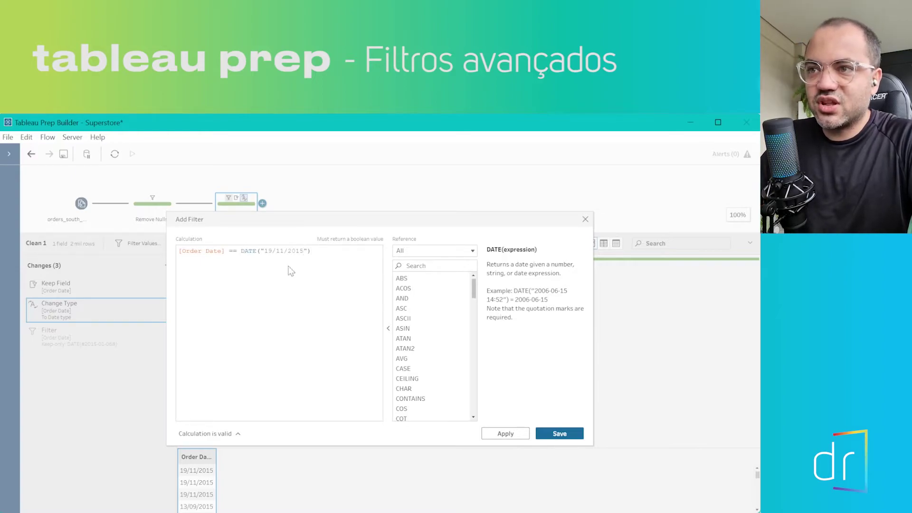
{"action": "left_click", "coordinate": [560, 434]}
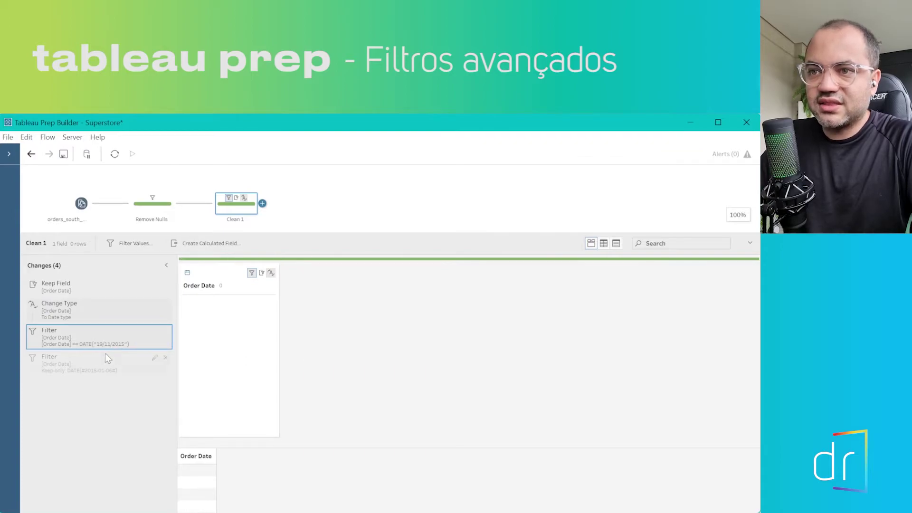
{"action": "left_click", "coordinate": [121, 364]}
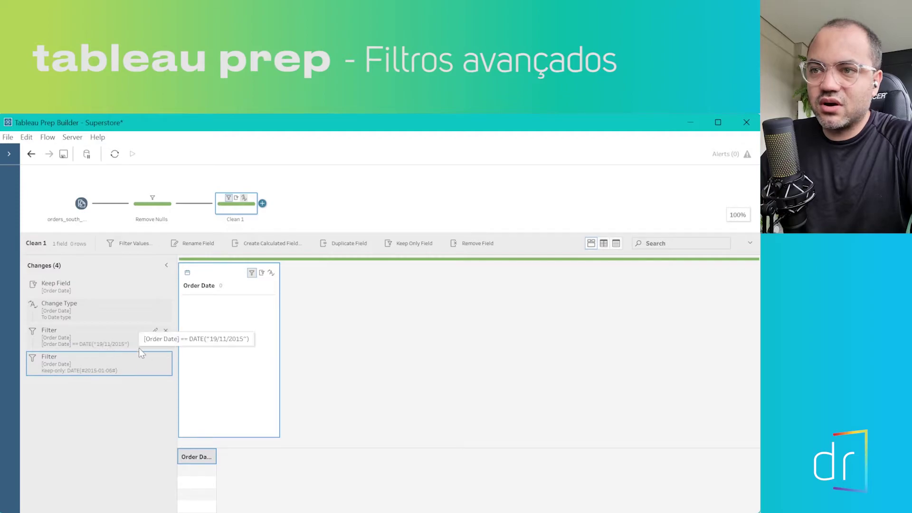
- Open the keep-only filter's calculation, save it as a calculation filter, and select the 19/11/2015 filter before it
{"action": "left_click", "coordinate": [154, 357]}
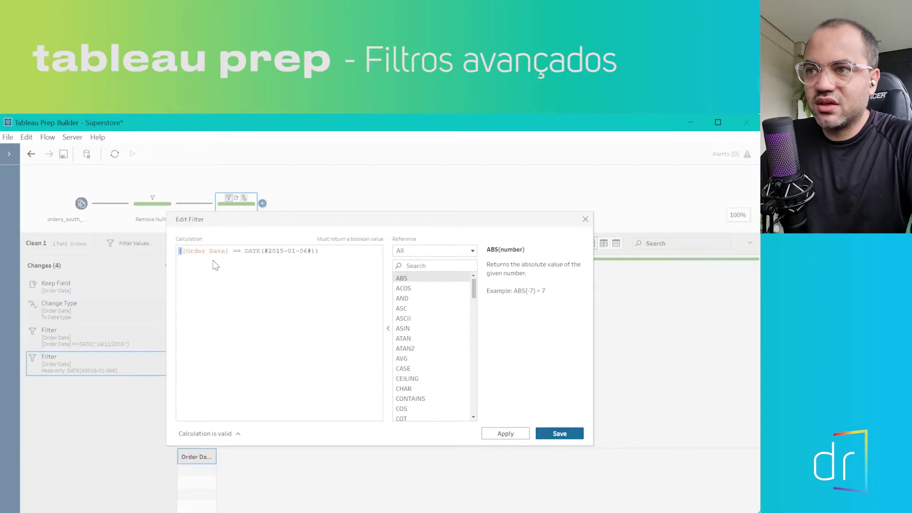
{"action": "left_click", "coordinate": [546, 433]}
{"action": "left_click", "coordinate": [100, 337]}
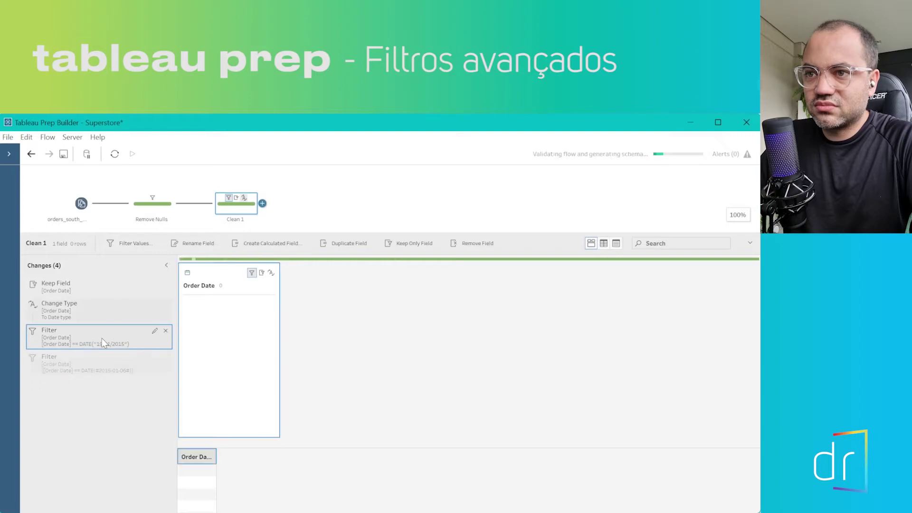
- Enclose the 19/11/2015 filter's whole expression in parentheses, apply it, and close the filter editor
{"action": "left_click", "coordinate": [155, 331]}
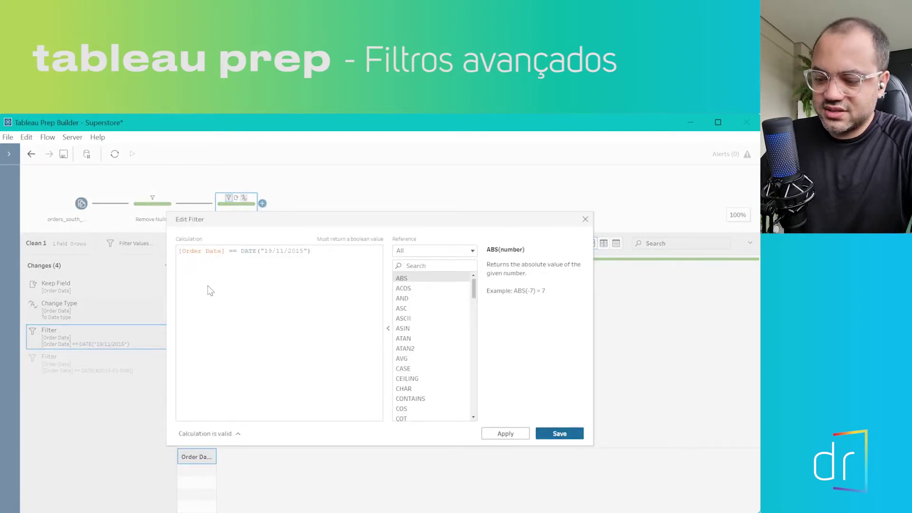
{"action": "type", "text": "("}
{"action": "left_click", "coordinate": [341, 252]}
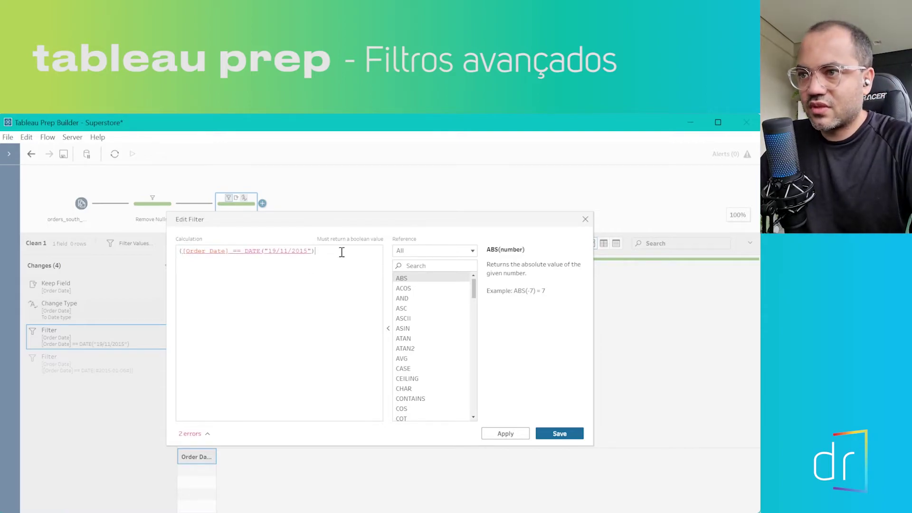
{"action": "type", "text": ")"}
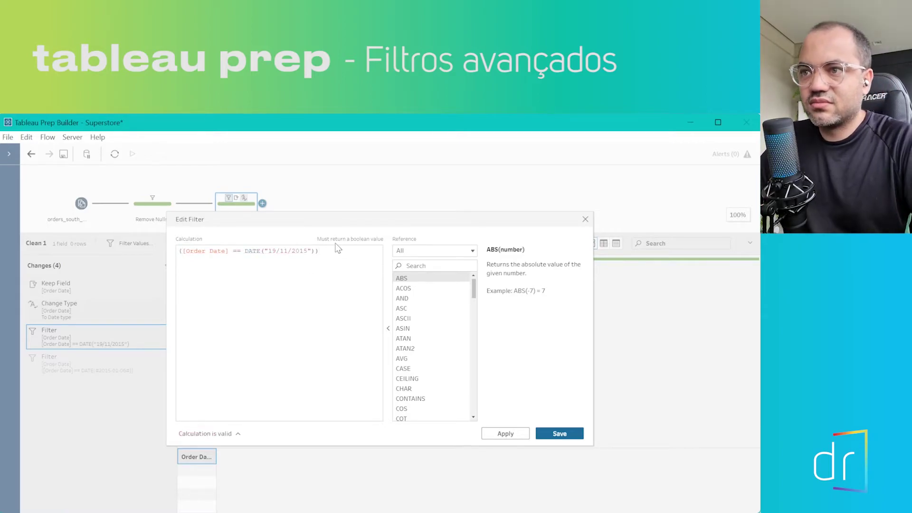
{"action": "left_click", "coordinate": [521, 437]}
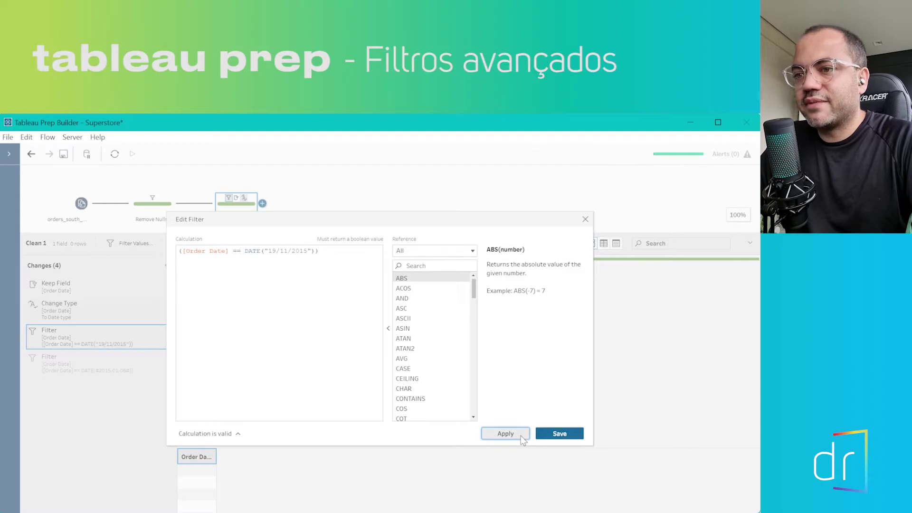
{"action": "left_click", "coordinate": [585, 220]}
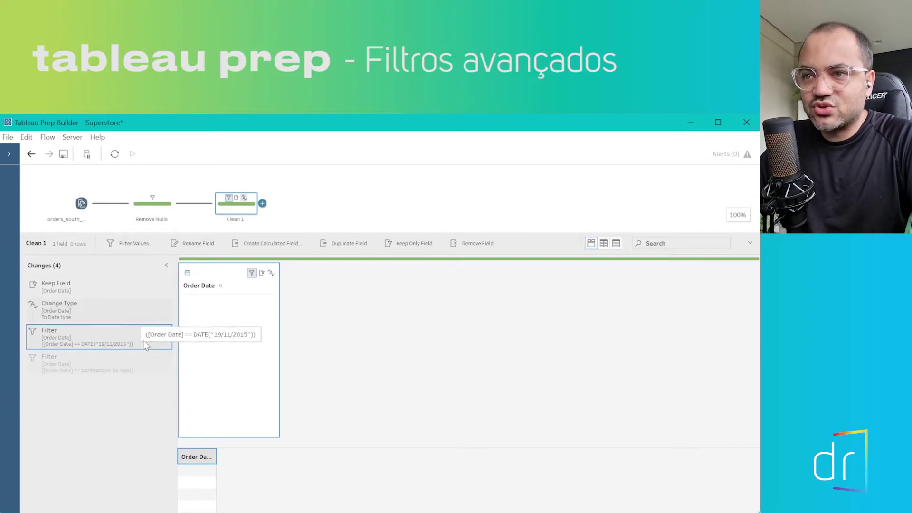
- Reopen the 19/11/2015 filter's calculation and replace the quotation marks around the date with # delimiters
{"action": "left_click", "coordinate": [152, 331]}
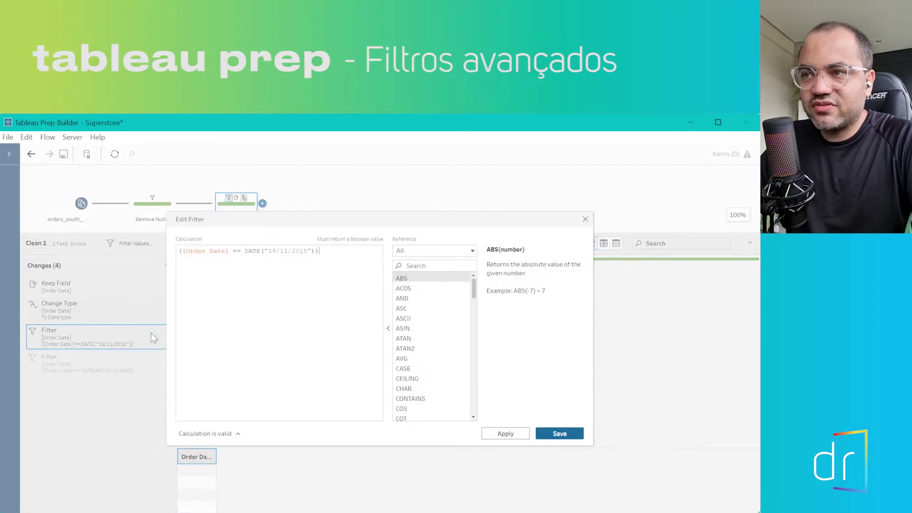
{"action": "left_click", "coordinate": [268, 250]}
{"action": "key", "text": "BackSpace"}
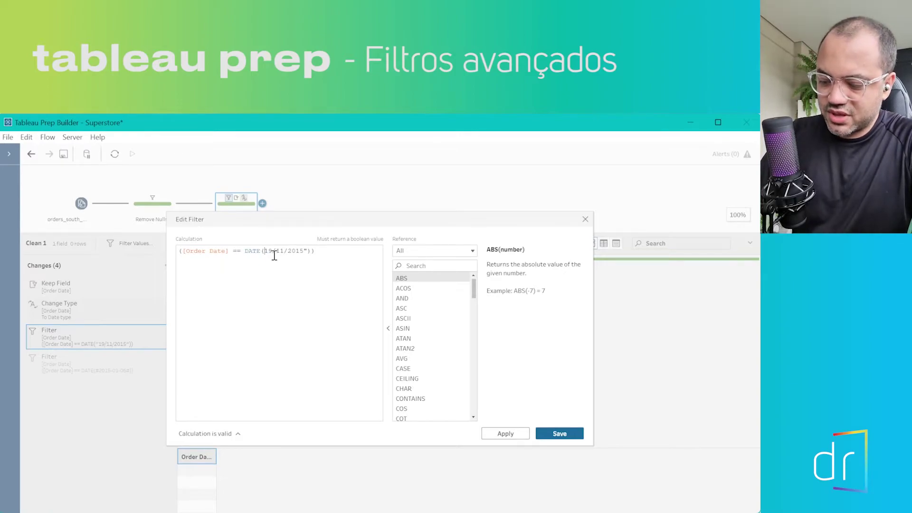
{"action": "type", "text": "#"}
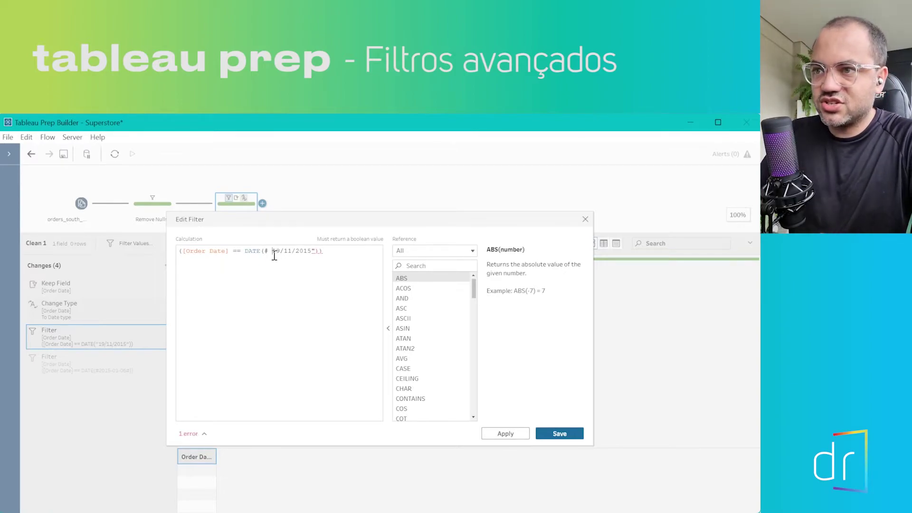
{"action": "key", "text": "BackSpace"}
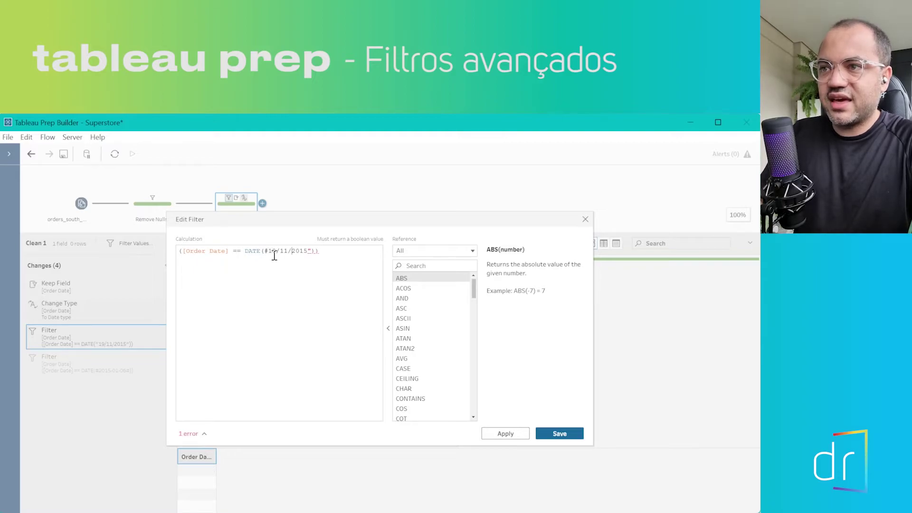
{"action": "key", "text": "BackSpace"}
{"action": "type", "text": "#"}
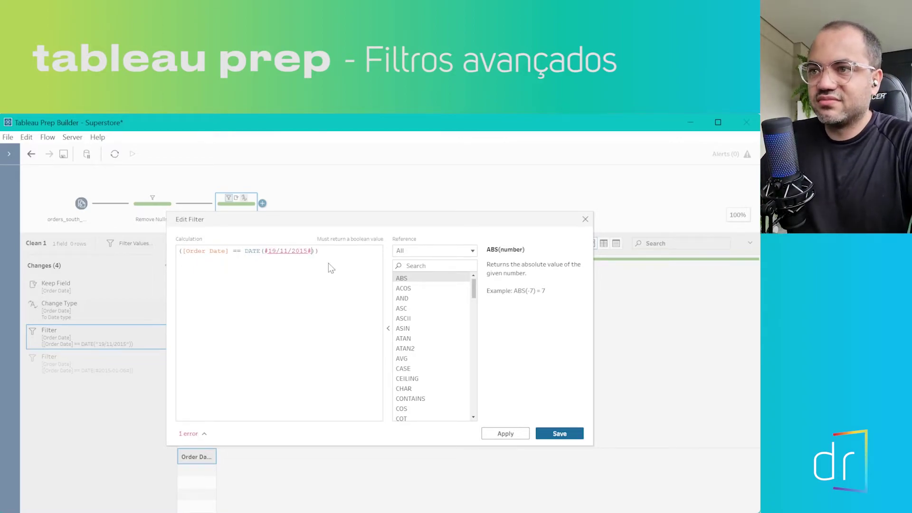
{"action": "left_click", "coordinate": [352, 259]}
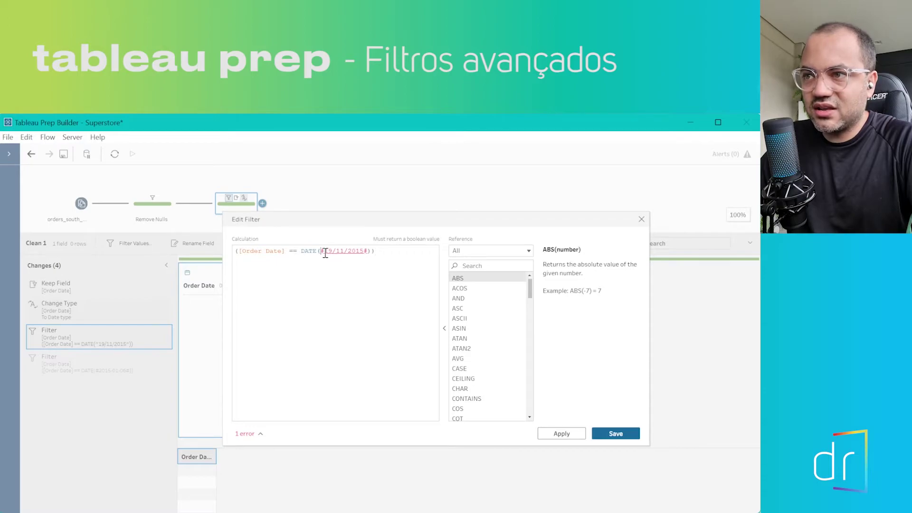
- Rewrite the filter's date in year-month-day form as #2015-11-19# and save the filter
{"action": "left_click_drag", "start_coordinate": [326, 253], "coordinate": [364, 252]}
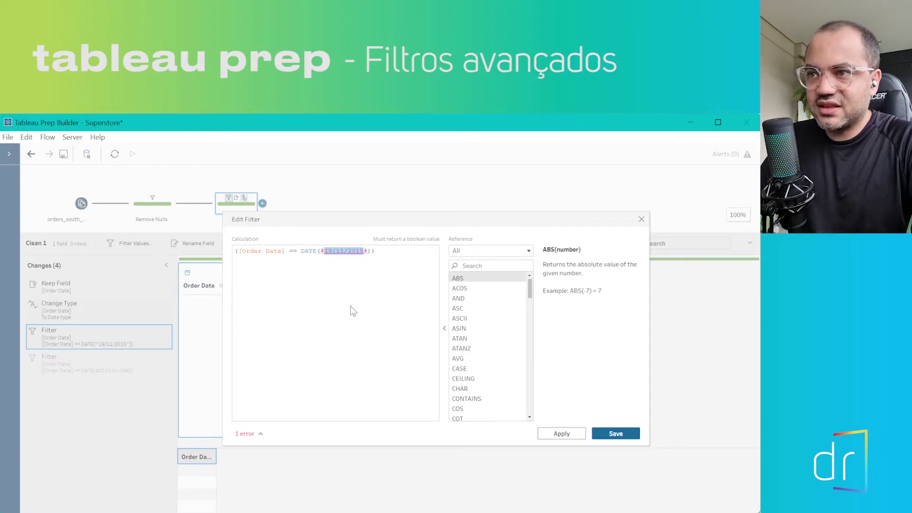
{"action": "type", "text": "2015-"}
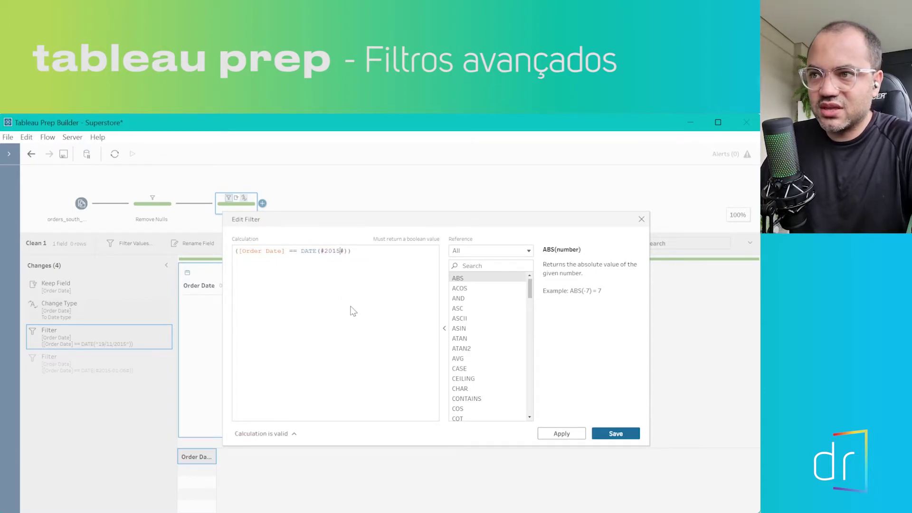
{"action": "type", "text": "01-"}
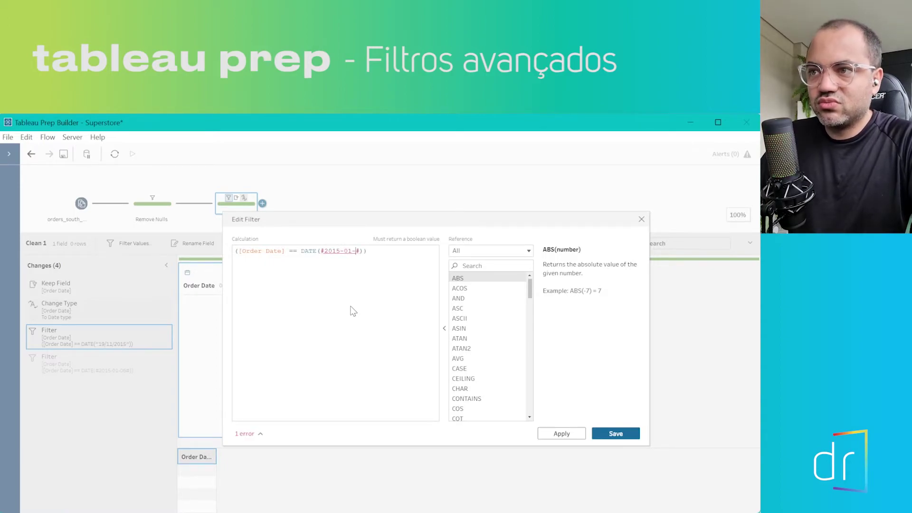
{"action": "key", "text": "BackSpace"}
{"action": "key", "text": "BackSpace"}
{"action": "key", "text": "BackSpace"}
{"action": "type", "text": "11-19"}
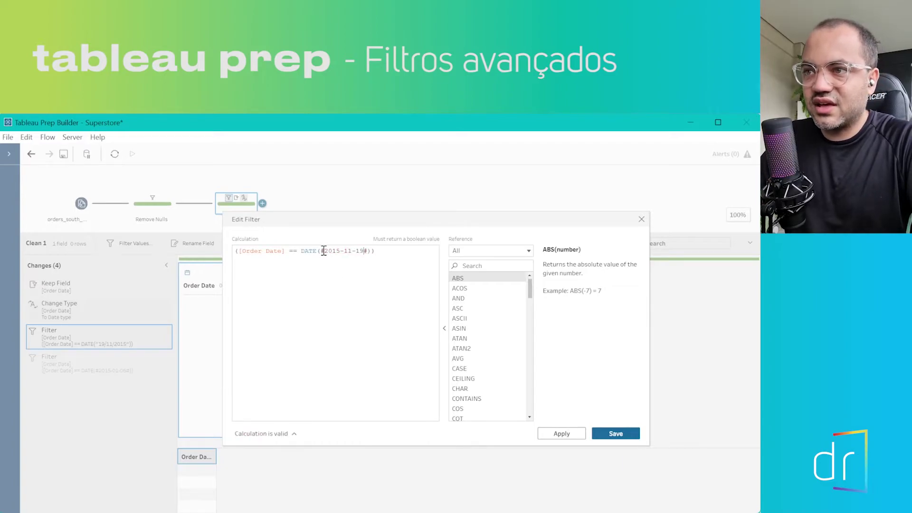
{"action": "left_click_drag", "start_coordinate": [322, 251], "coordinate": [364, 254]}
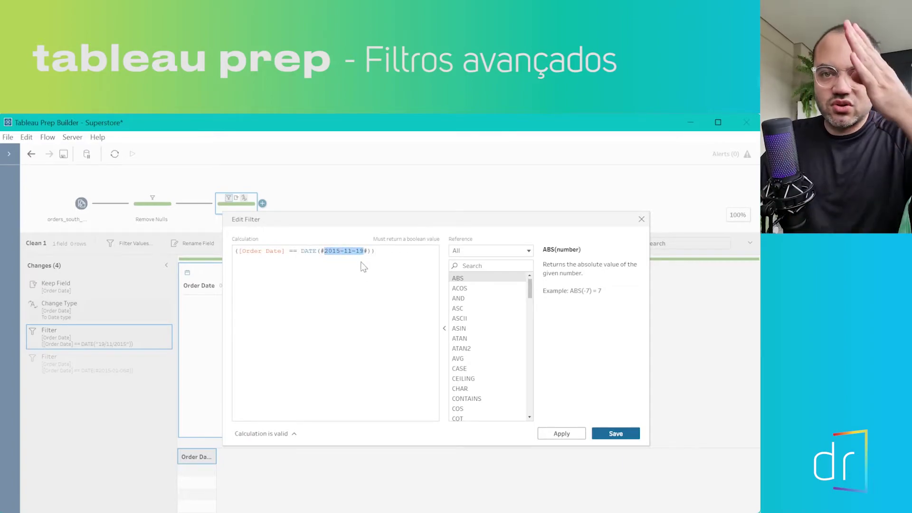
{"action": "left_click", "coordinate": [380, 251]}
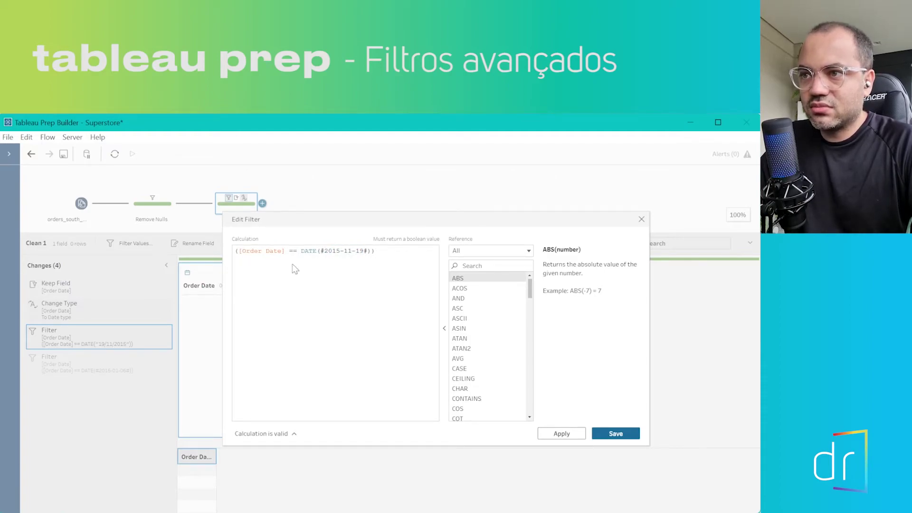
{"action": "left_click", "coordinate": [614, 434]}
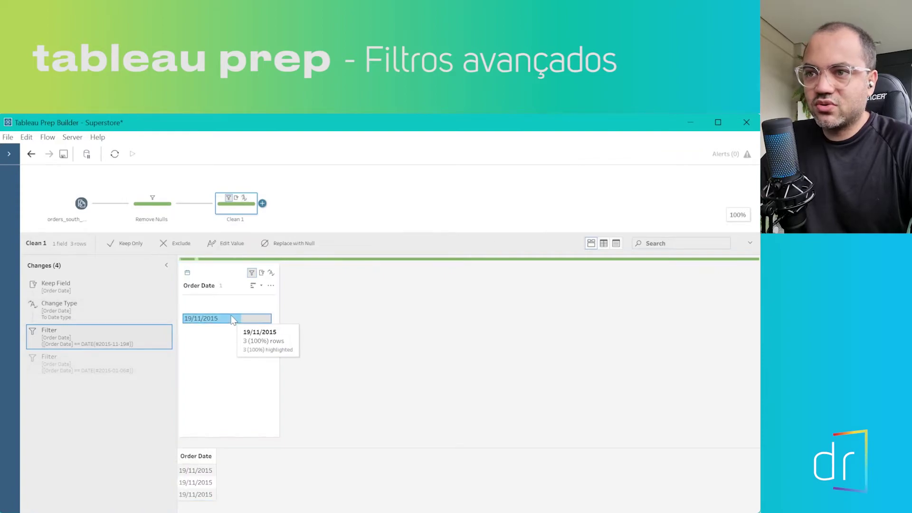
- Compare the Order Date values after each of the two filters, and examine the first filter's date literal without changing it
{"action": "left_click", "coordinate": [99, 368]}
{"action": "left_click", "coordinate": [112, 338]}
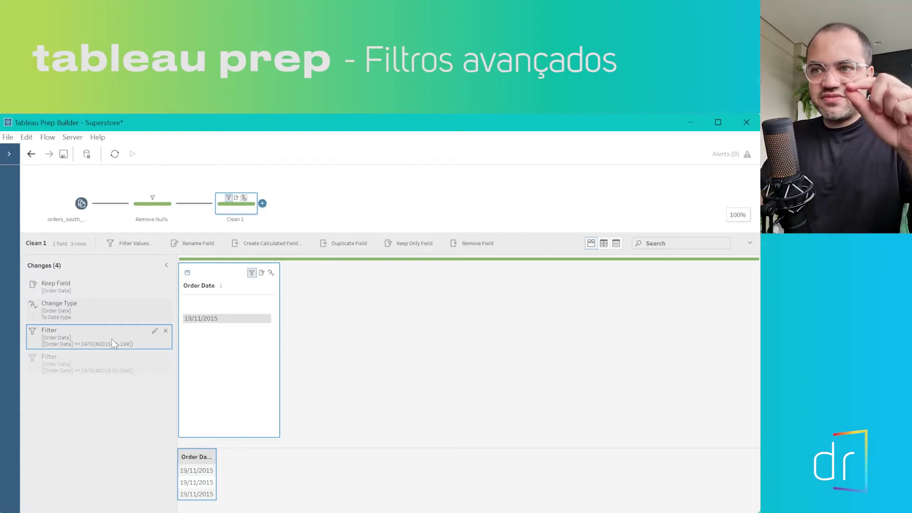
{"action": "left_click", "coordinate": [92, 358]}
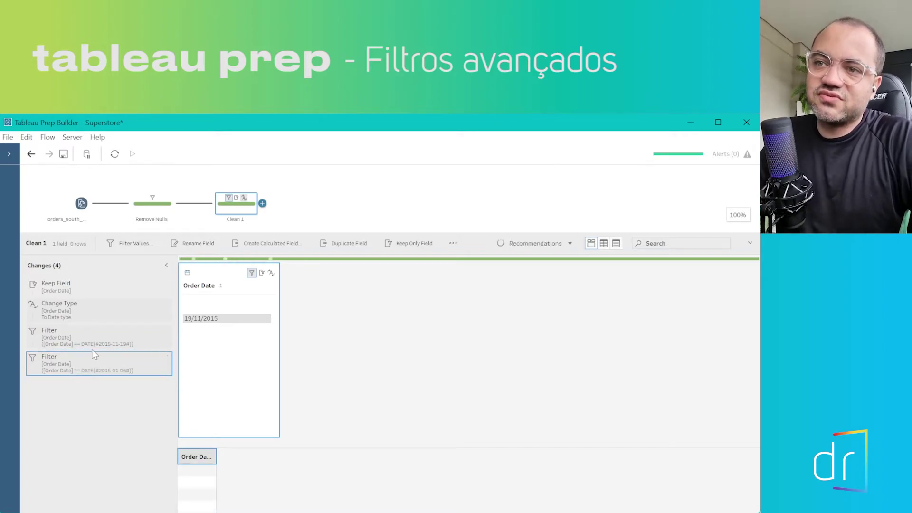
{"action": "left_click", "coordinate": [112, 343]}
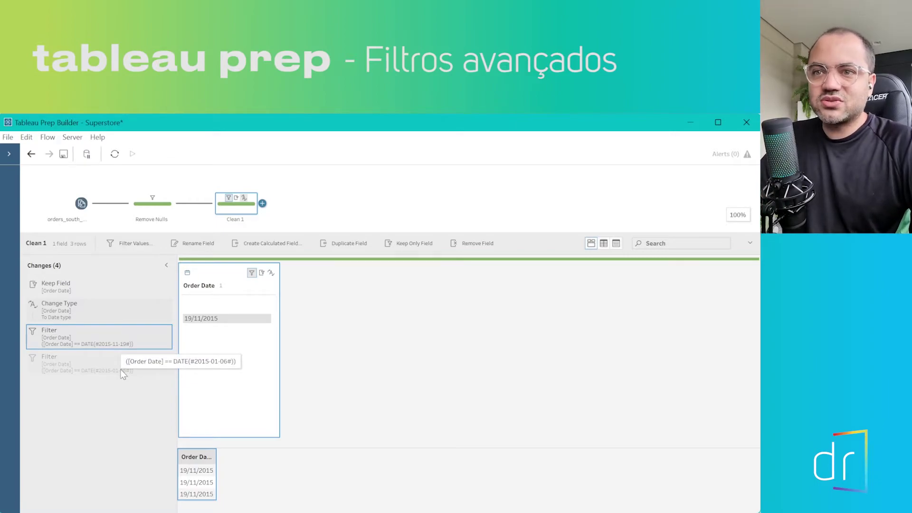
{"action": "left_click", "coordinate": [153, 332]}
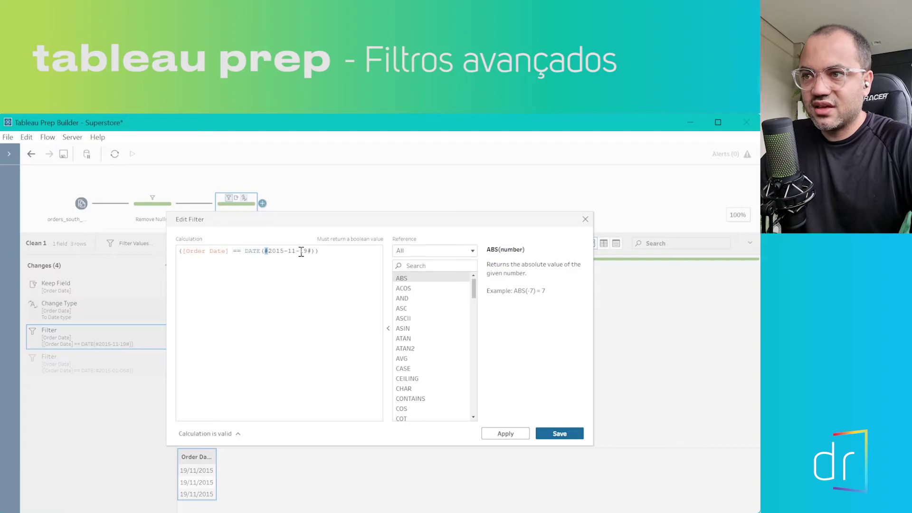
{"action": "left_click_drag", "start_coordinate": [309, 250], "coordinate": [304, 251]}
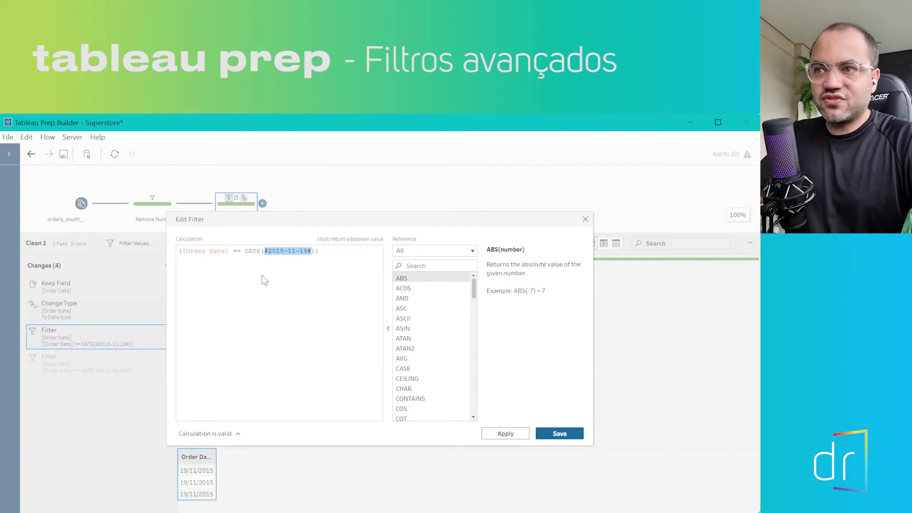
{"action": "left_click", "coordinate": [585, 219]}
- Remove both Order Date calculation filters and return to the Change Type step
{"action": "left_click", "coordinate": [104, 360]}
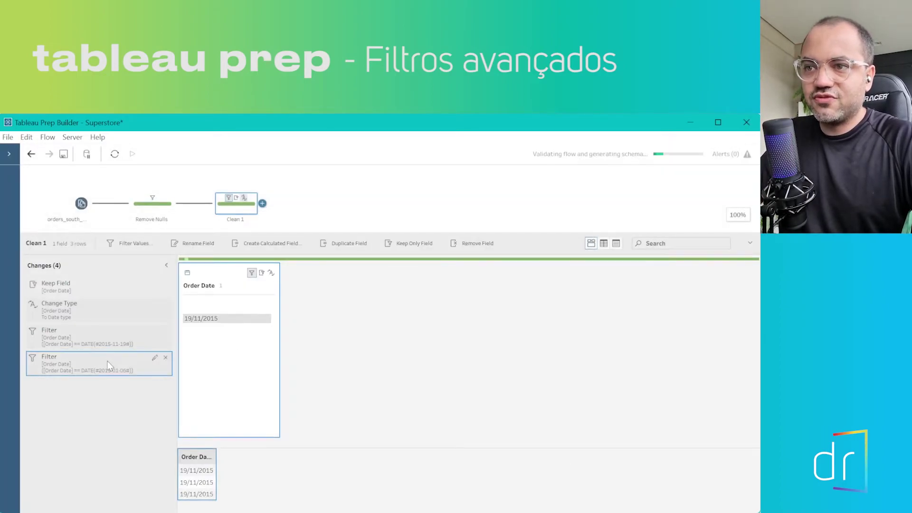
{"action": "left_click", "coordinate": [165, 357]}
{"action": "left_click", "coordinate": [165, 331]}
{"action": "left_click", "coordinate": [138, 303]}
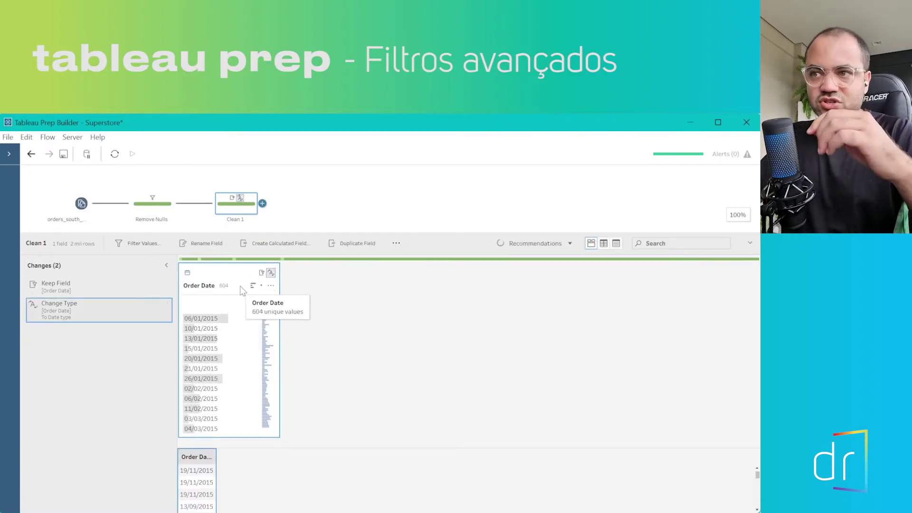
- Add a Range of Dates filter to Order Date with 01/01/2015 as the start date
{"action": "left_click", "coordinate": [271, 286]}
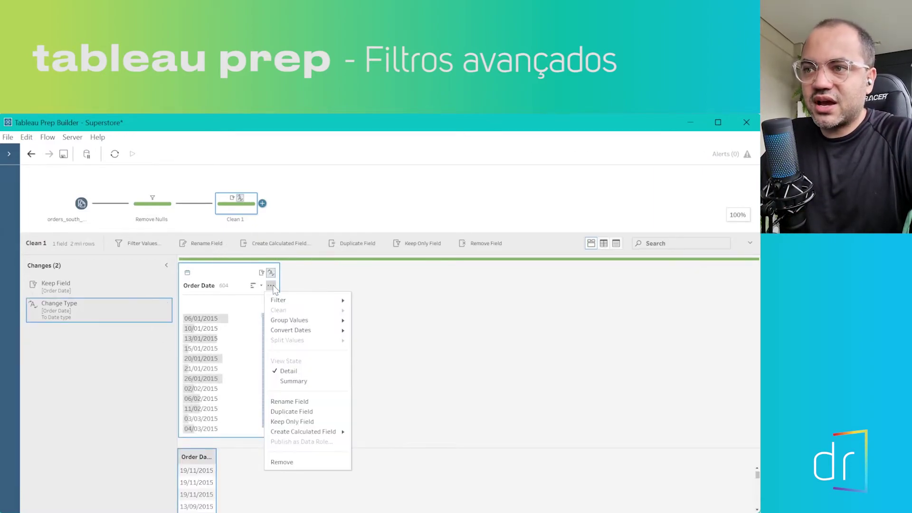
{"action": "mouse_move", "coordinate": [299, 305]}
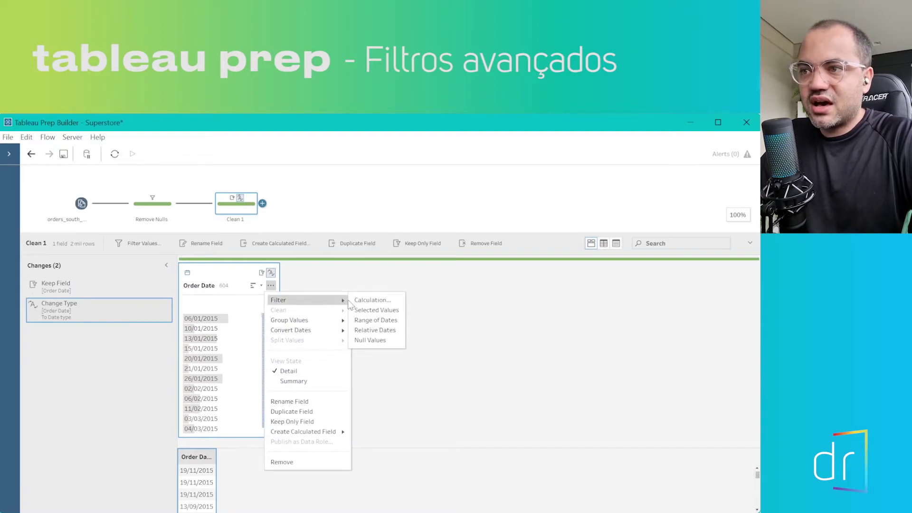
{"action": "left_click", "coordinate": [371, 321]}
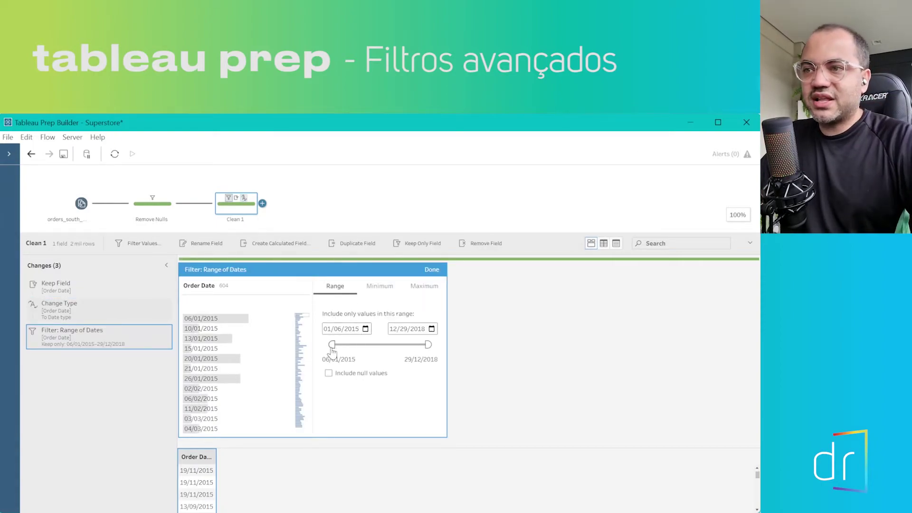
{"action": "left_click", "coordinate": [337, 329]}
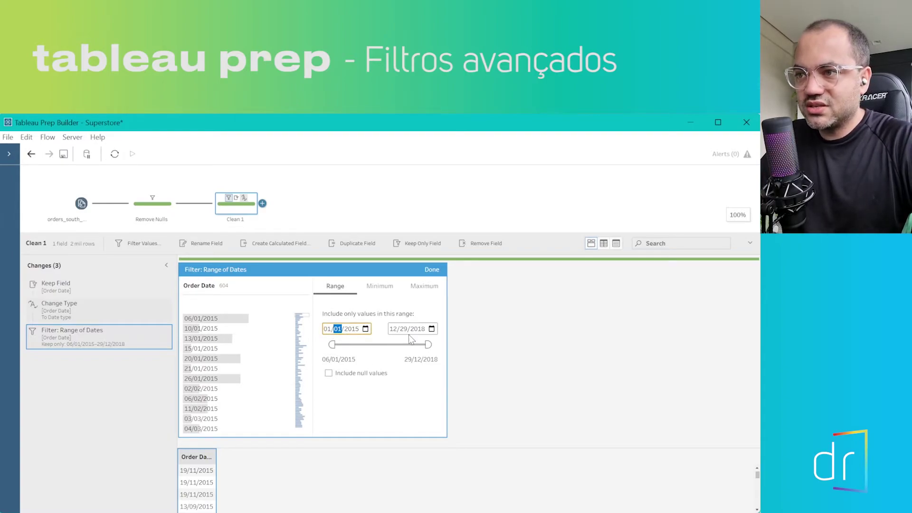
- Set the range's end date to 03/12/2017, include null values, and finish the filter
{"action": "left_click", "coordinate": [394, 329]}
{"action": "type", "text": "0311"}
{"action": "left_click", "coordinate": [393, 333]}
{"action": "key", "text": "Right"}
{"action": "type", "text": "12"}
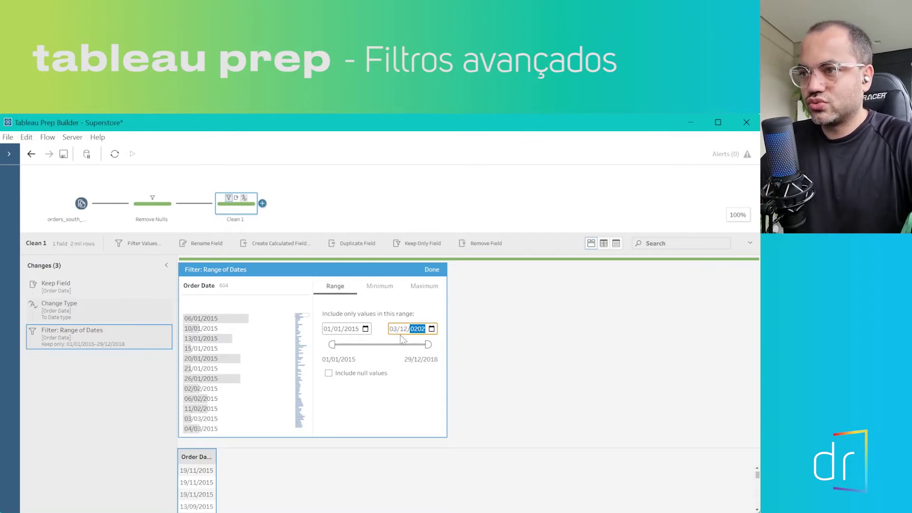
{"action": "type", "text": "7"}
{"action": "left_click", "coordinate": [396, 363]}
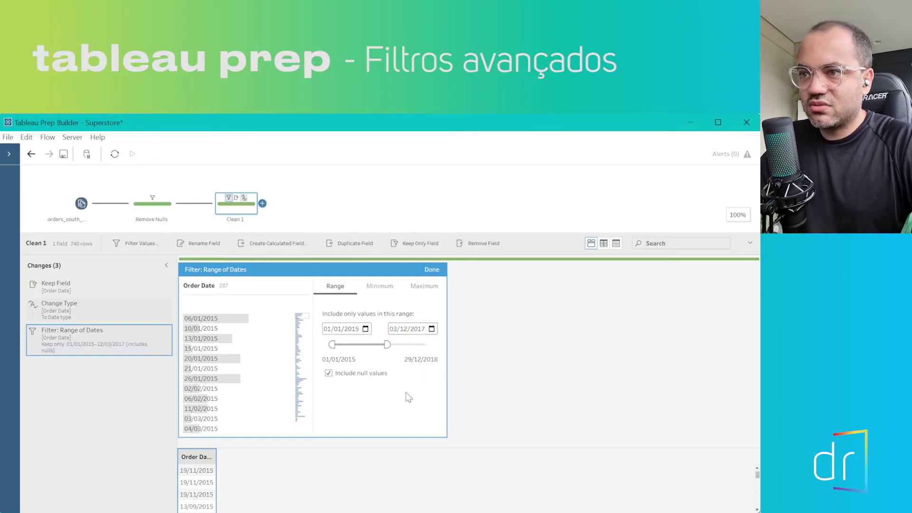
{"action": "left_click", "coordinate": [431, 270]}
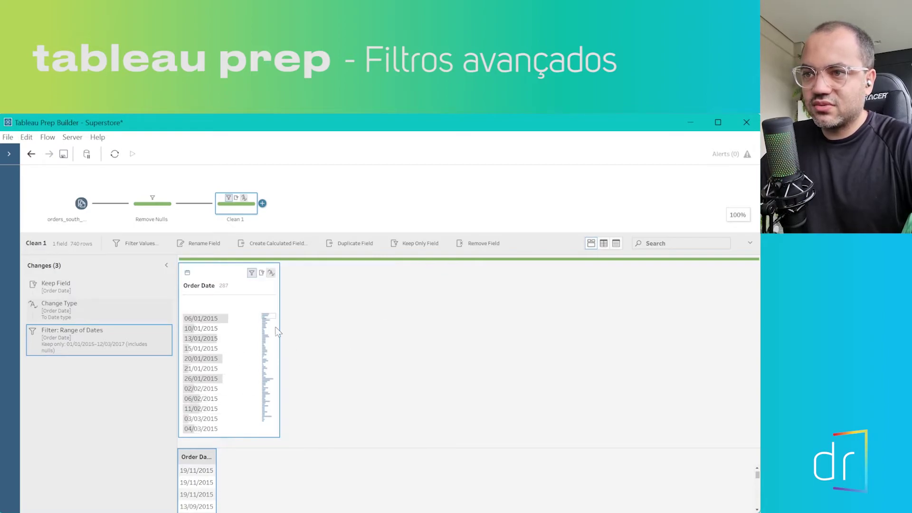
- Switch the Order Date field to its summary view of values
{"action": "left_click", "coordinate": [271, 285]}
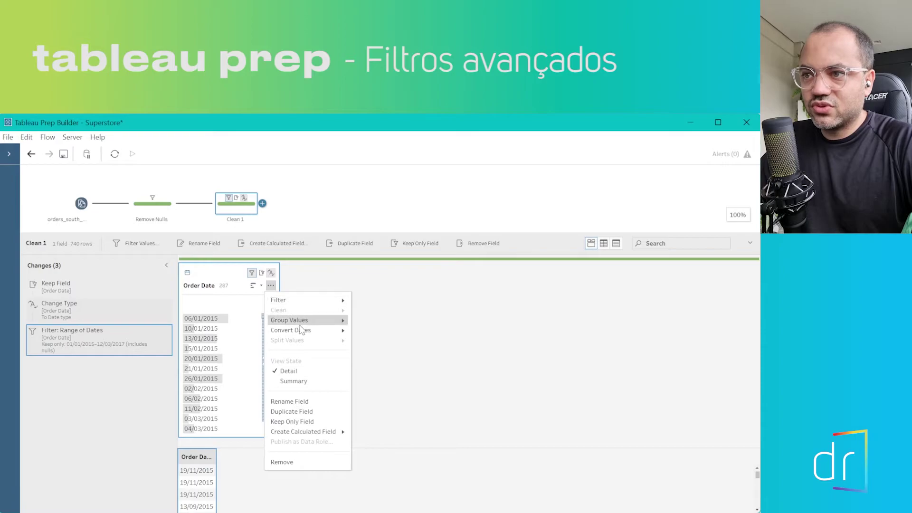
{"action": "left_click", "coordinate": [295, 380]}
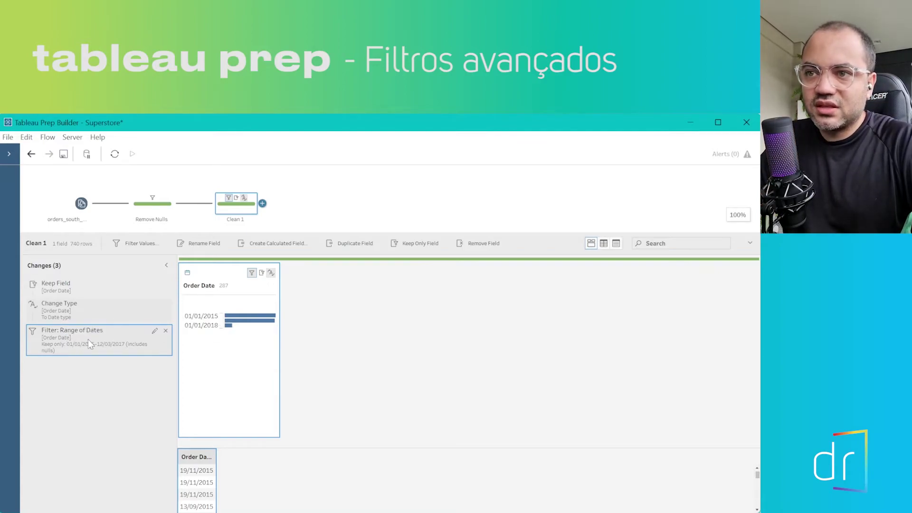
- Edit the Order Date range filter to keep 01/27/2016 through 06/02/2017 without null values, and finish the filter
{"action": "left_click", "coordinate": [153, 331]}
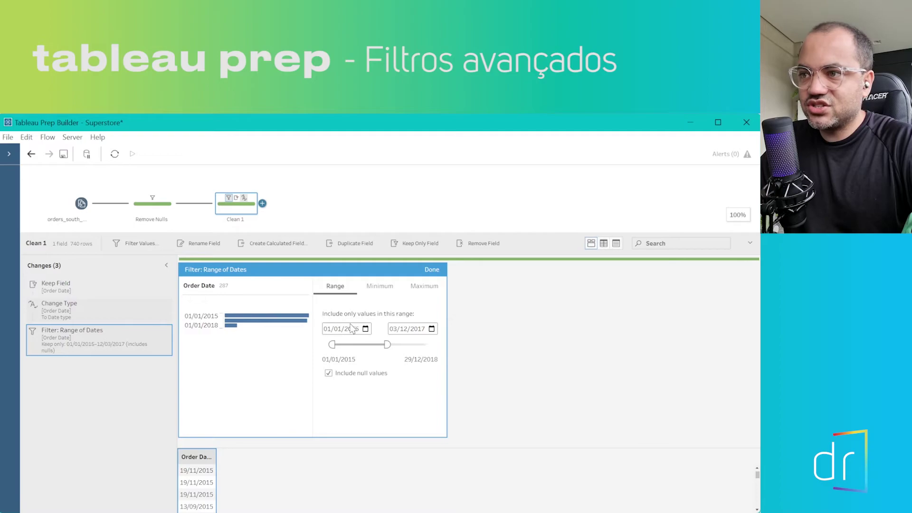
{"action": "mouse_move", "coordinate": [388, 344]}
{"action": "left_mouse_down"}
{"action": "mouse_move", "coordinate": [406, 347]}
{"action": "mouse_move", "coordinate": [351, 345]}
{"action": "mouse_move", "coordinate": [408, 347]}
{"action": "mouse_move", "coordinate": [336, 347]}
{"action": "mouse_move", "coordinate": [407, 350]}
{"action": "mouse_move", "coordinate": [391, 351]}
{"action": "left_mouse_up"}
{"action": "left_click", "coordinate": [366, 329]}
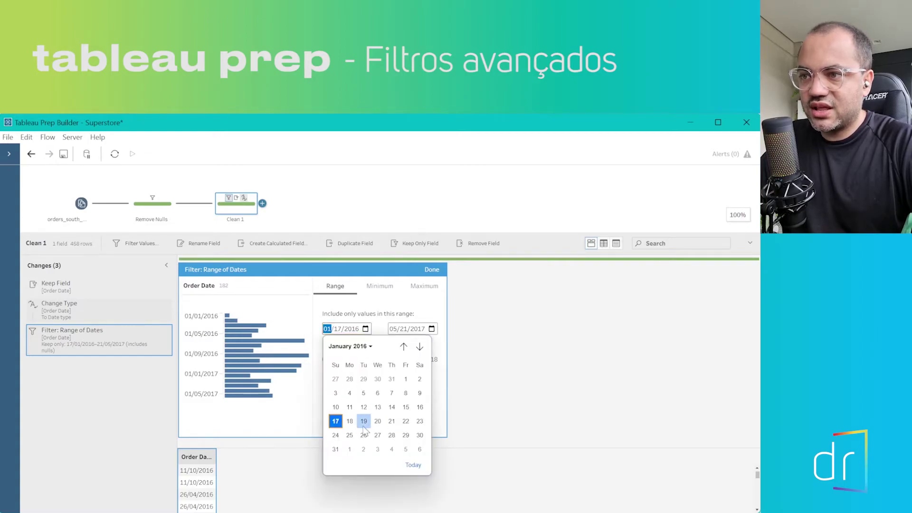
{"action": "left_click", "coordinate": [378, 435]}
{"action": "left_click", "coordinate": [431, 329]}
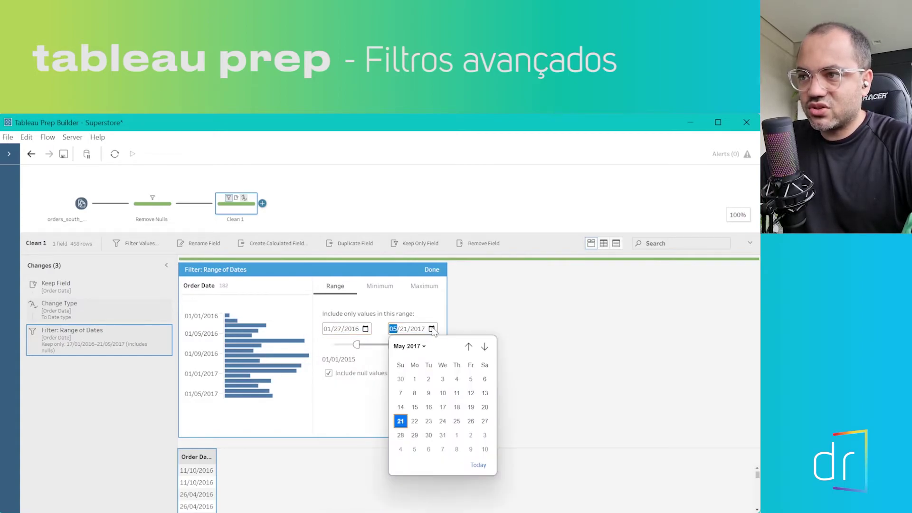
{"action": "left_click", "coordinate": [471, 435]}
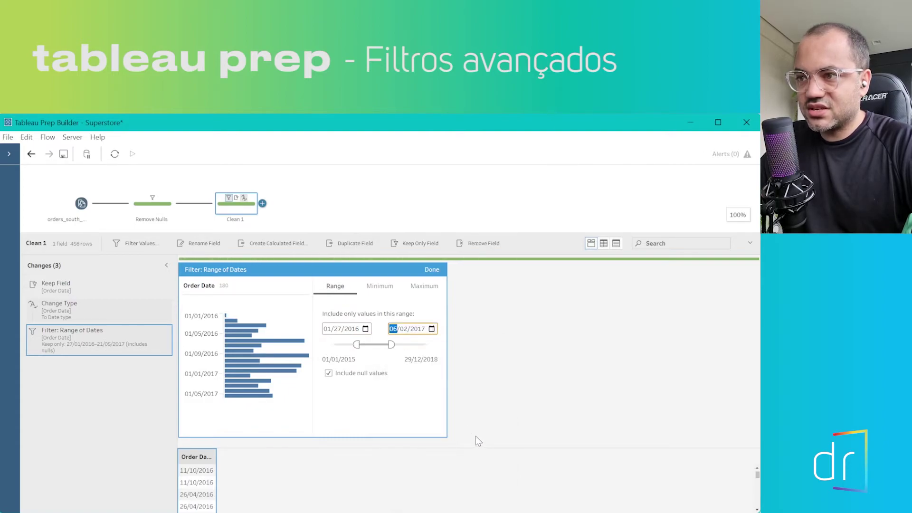
{"action": "left_click", "coordinate": [432, 269]}
{"action": "mouse_move", "coordinate": [251, 385]}
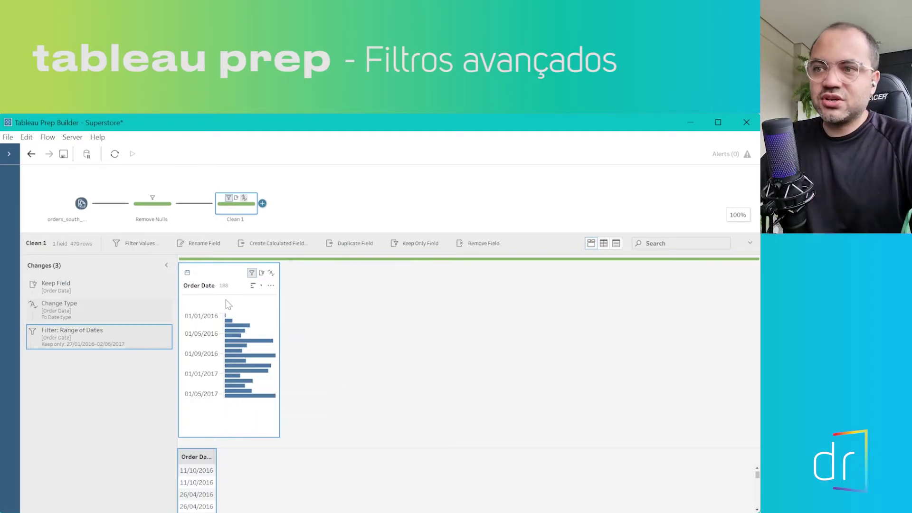
- Add a second Range of Dates filter to Order Date with 01/01/2019 as the start date
{"action": "left_click", "coordinate": [270, 285]}
{"action": "mouse_move", "coordinate": [306, 302]}
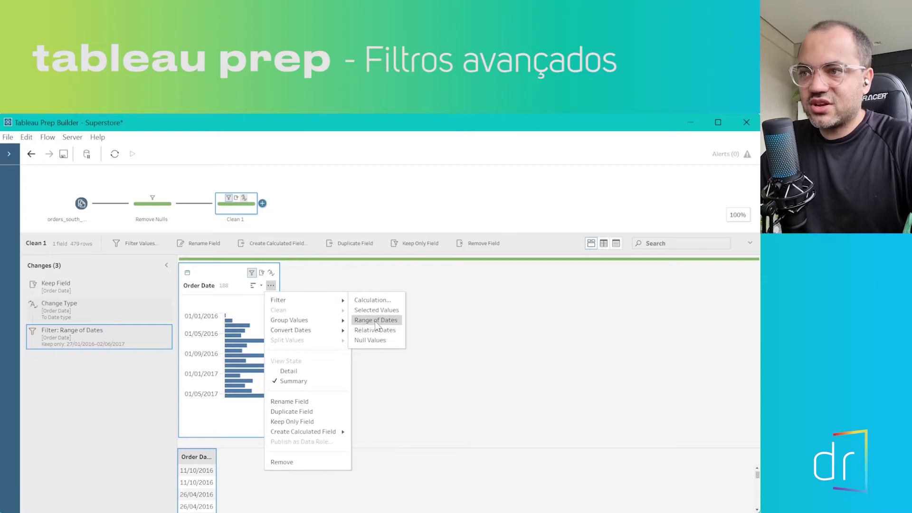
{"action": "left_click", "coordinate": [375, 321]}
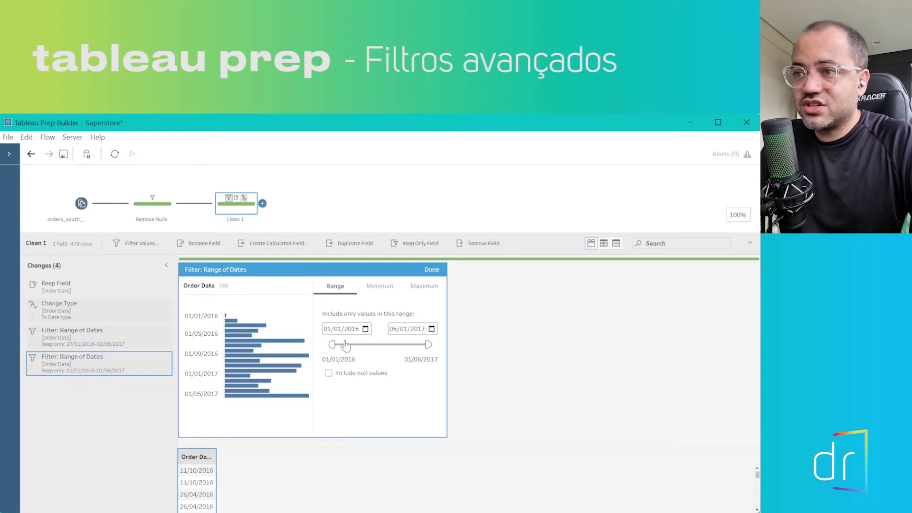
{"action": "left_click_drag", "start_coordinate": [332, 346], "coordinate": [363, 346]}
{"action": "left_click", "coordinate": [365, 329]}
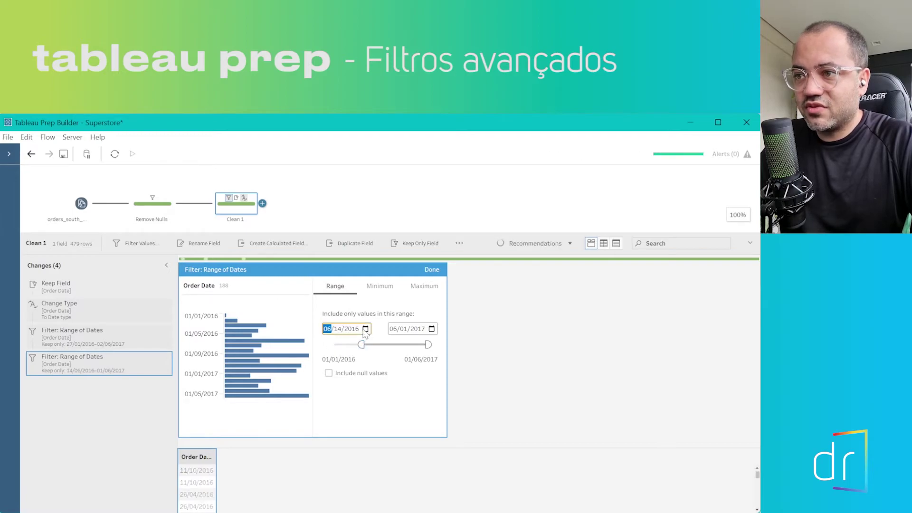
{"action": "left_click", "coordinate": [420, 347]}
{"action": "left_click", "coordinate": [410, 347]}
{"action": "left_click", "coordinate": [343, 346]}
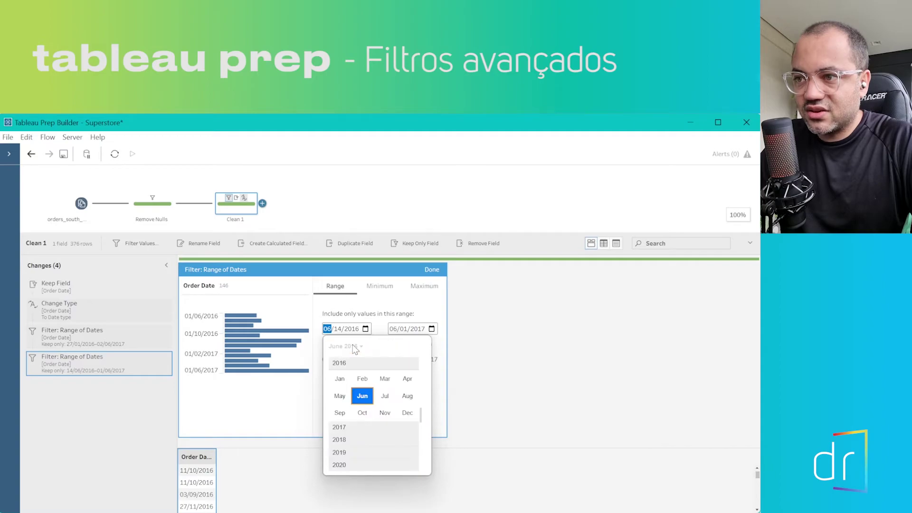
{"action": "left_click", "coordinate": [347, 452]}
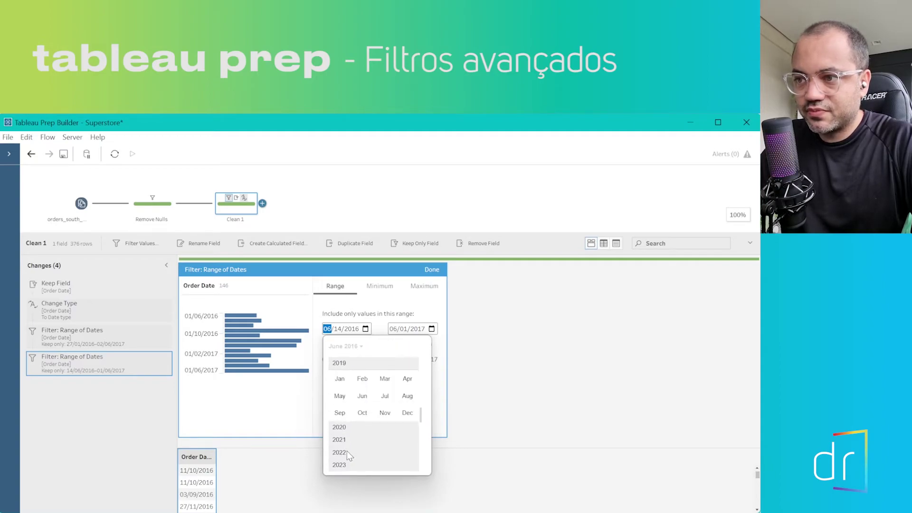
{"action": "left_click", "coordinate": [343, 382]}
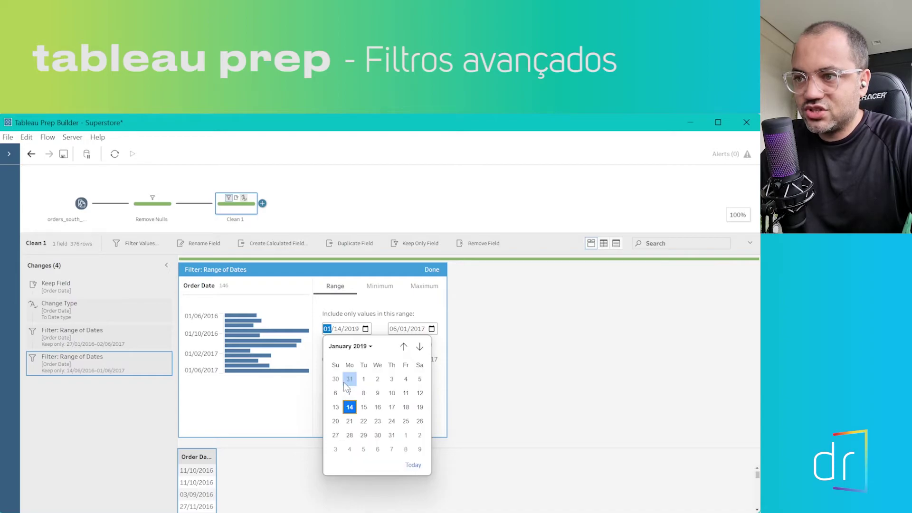
{"action": "left_click", "coordinate": [363, 378]}
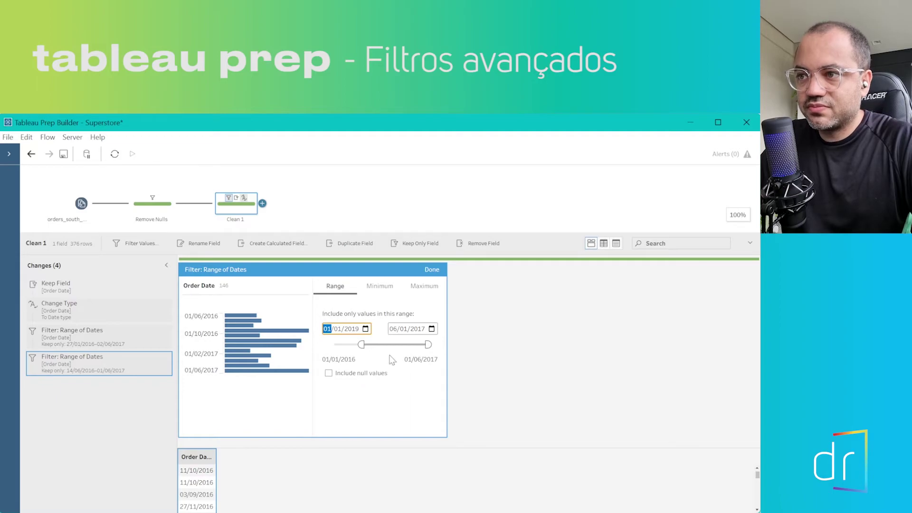
- Set the second filter's end date to today's date, 12/03/2021, and finish the filter
{"action": "left_click", "coordinate": [432, 331]}
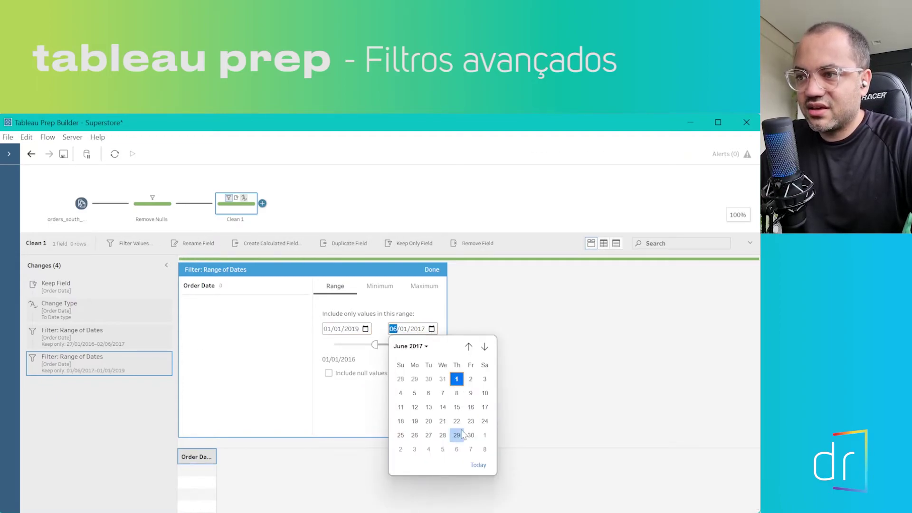
{"action": "left_click", "coordinate": [479, 465]}
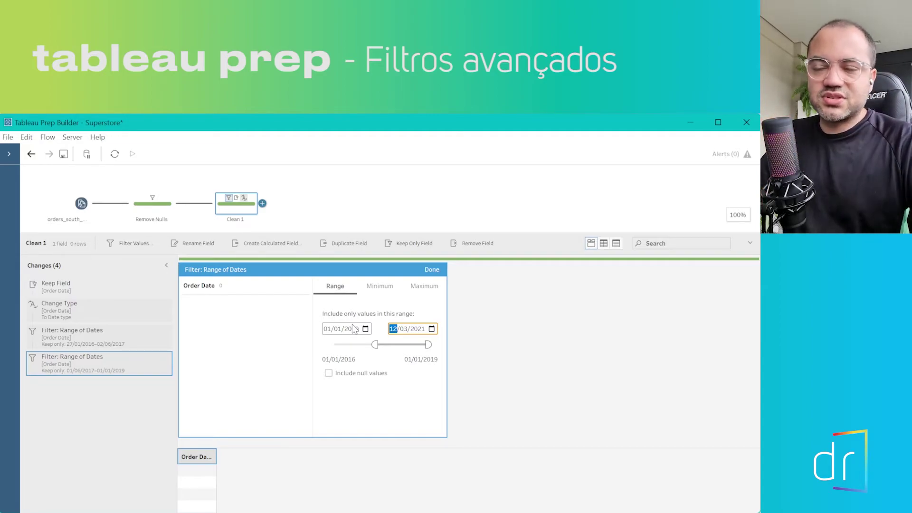
{"action": "left_click", "coordinate": [428, 268]}
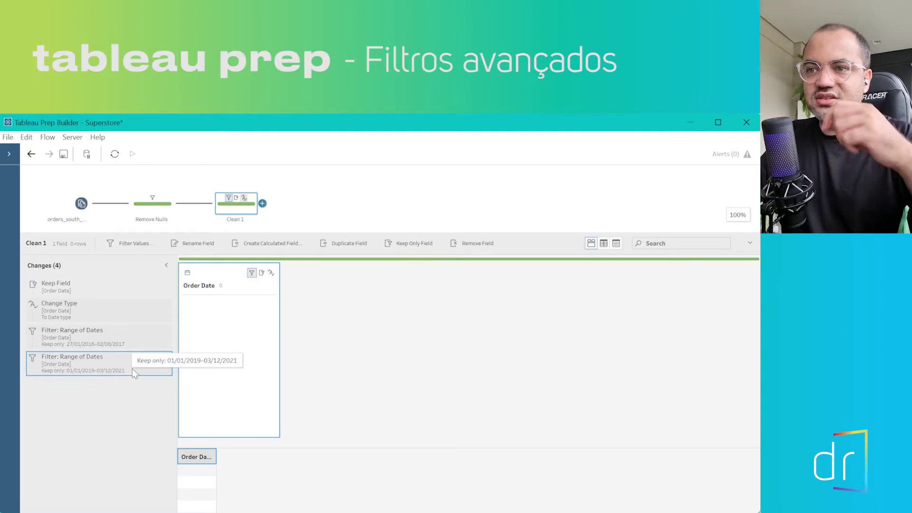
- Remove the first Order Date range filter, and compare the values at the remaining filter with those at the Change Type step
{"action": "left_click", "coordinate": [112, 341]}
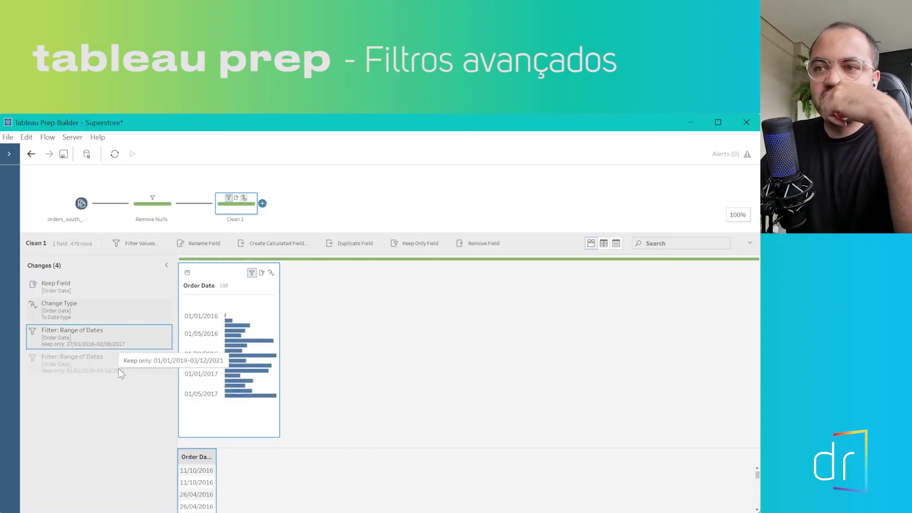
{"action": "left_click", "coordinate": [165, 331]}
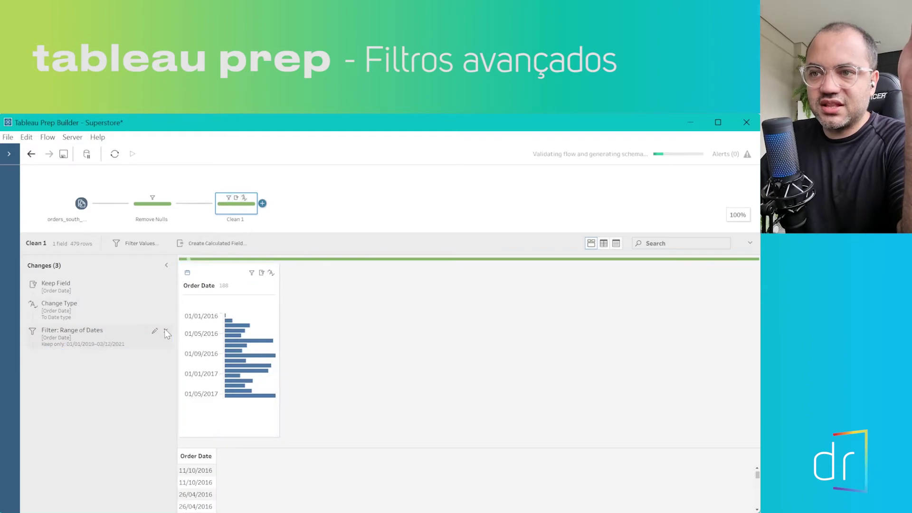
{"action": "left_click", "coordinate": [96, 345]}
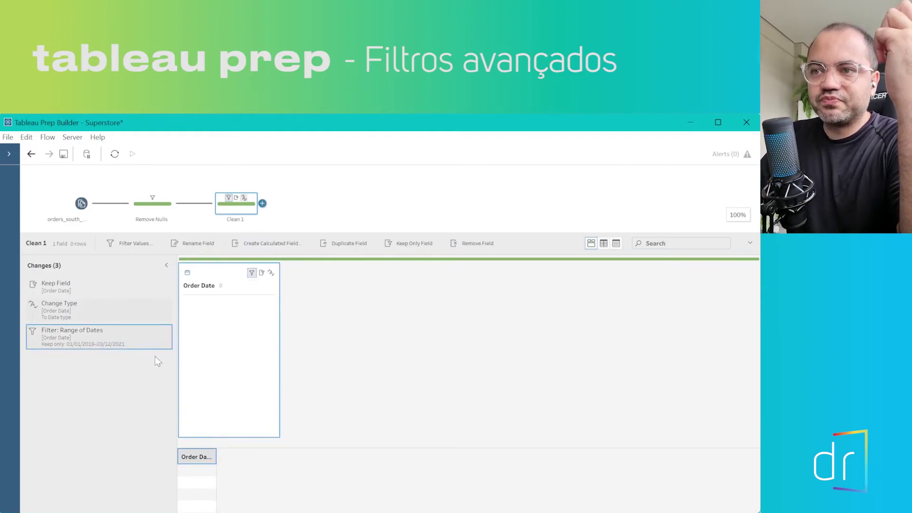
{"action": "left_click", "coordinate": [92, 308]}
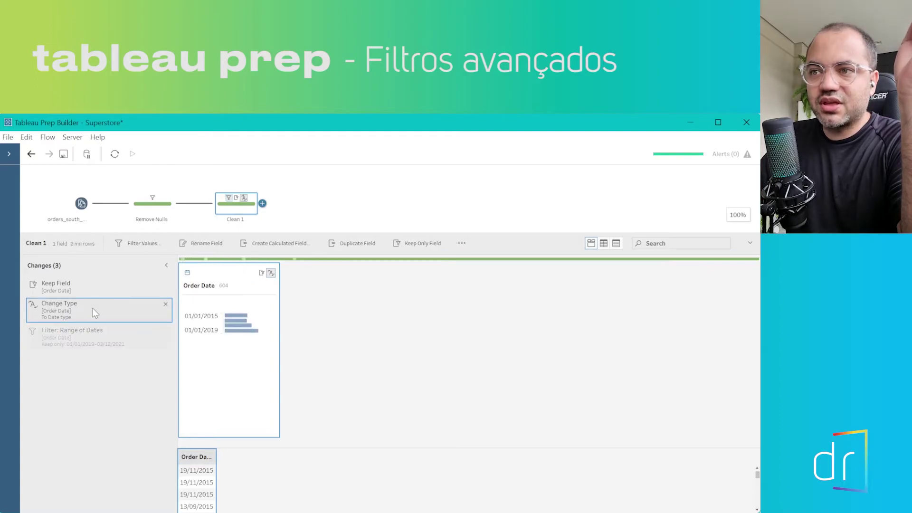
{"action": "mouse_move", "coordinate": [100, 338]}
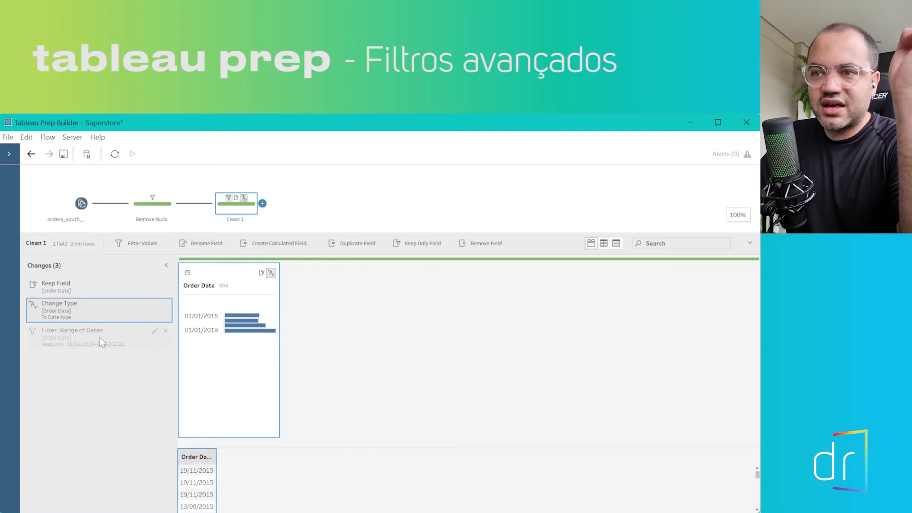
- Move the remaining range filter's start date back to 02/09/2018 and finish the filter
{"action": "left_click", "coordinate": [155, 331]}
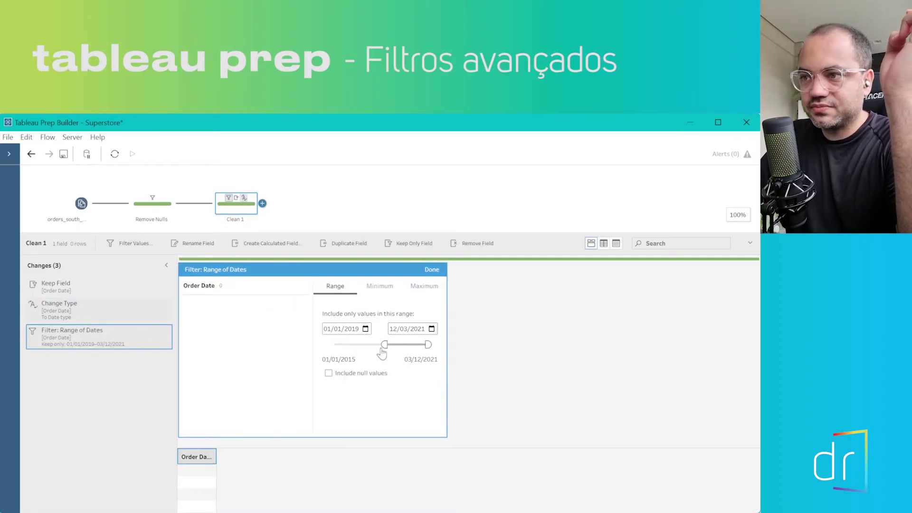
{"action": "left_click_drag", "start_coordinate": [385, 350], "coordinate": [376, 351]}
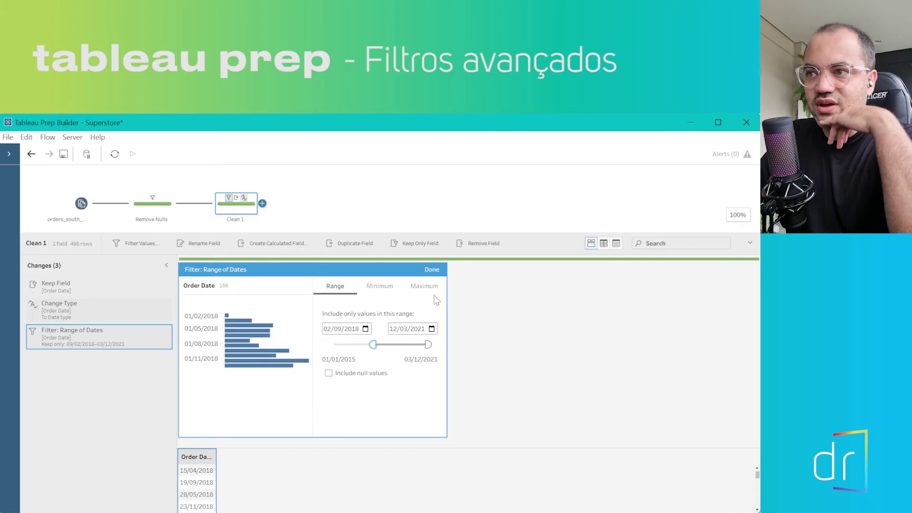
{"action": "left_click", "coordinate": [432, 270]}
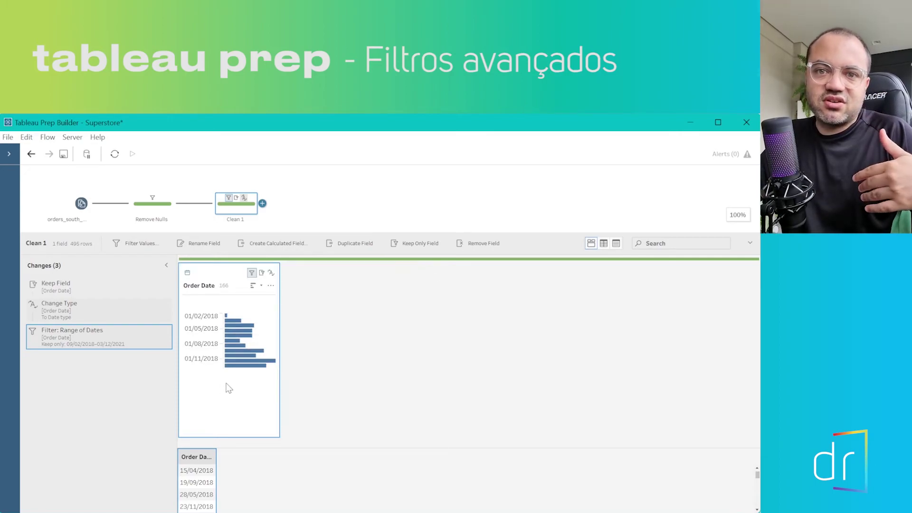
- Reopen the Order Date filter, switch it to Minimum, and try minimum dates including 12/29/2018 and 07/04/2017
{"action": "mouse_move", "coordinate": [108, 350]}
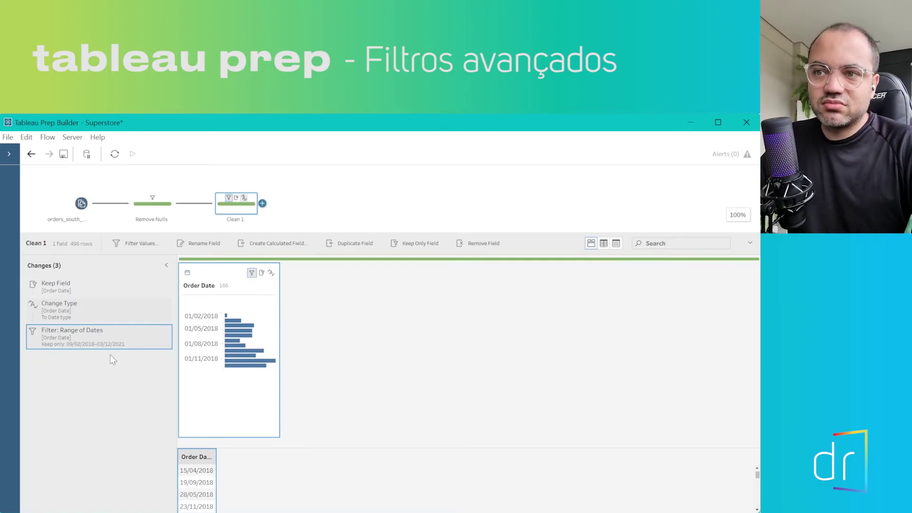
{"action": "left_click", "coordinate": [155, 331]}
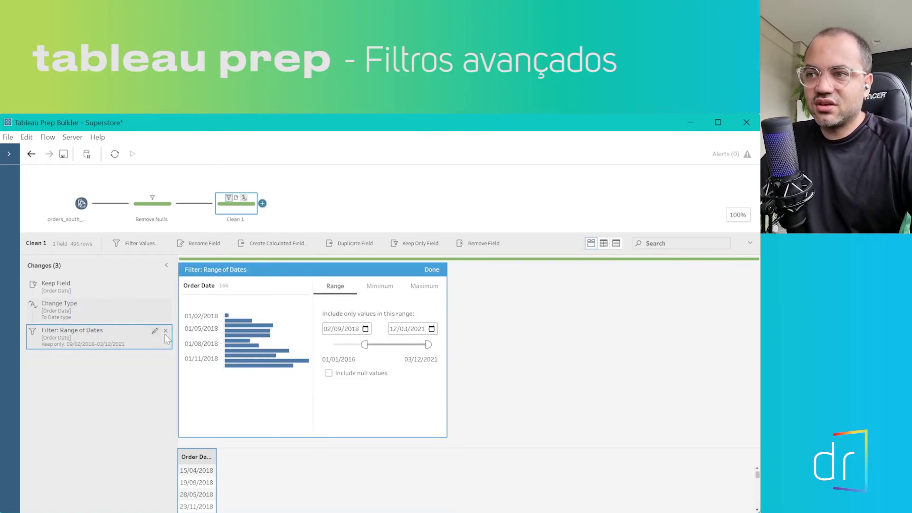
{"action": "left_click", "coordinate": [433, 328]}
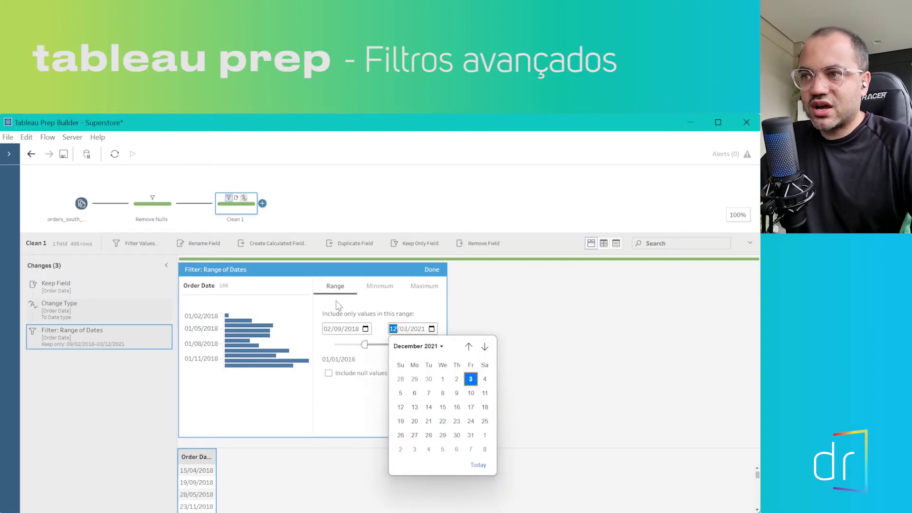
{"action": "left_click", "coordinate": [380, 289]}
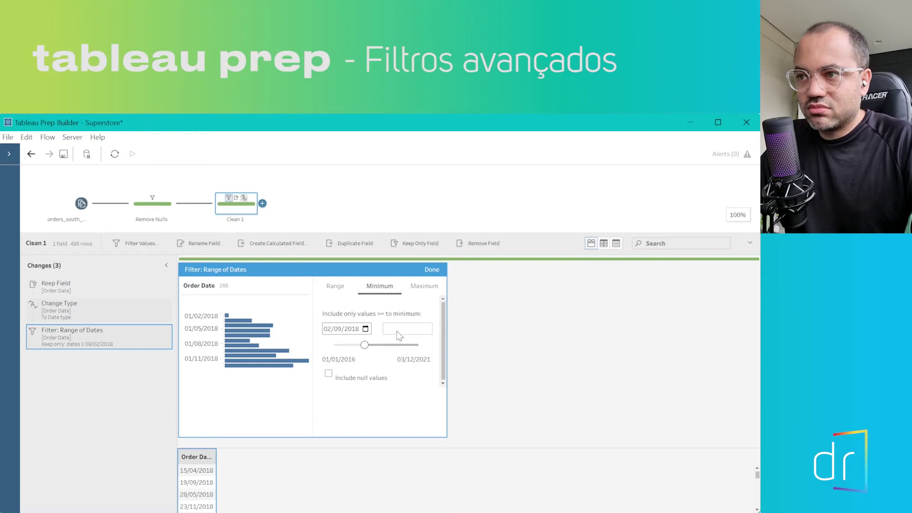
{"action": "left_click_drag", "start_coordinate": [364, 351], "coordinate": [394, 348]}
{"action": "left_click_drag", "start_coordinate": [394, 345], "coordinate": [377, 345]}
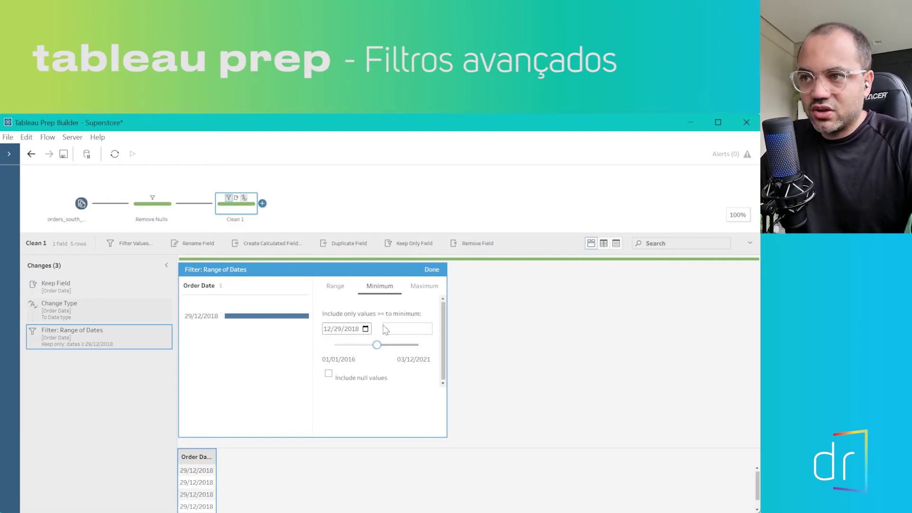
{"action": "left_click_drag", "start_coordinate": [376, 346], "coordinate": [357, 353]}
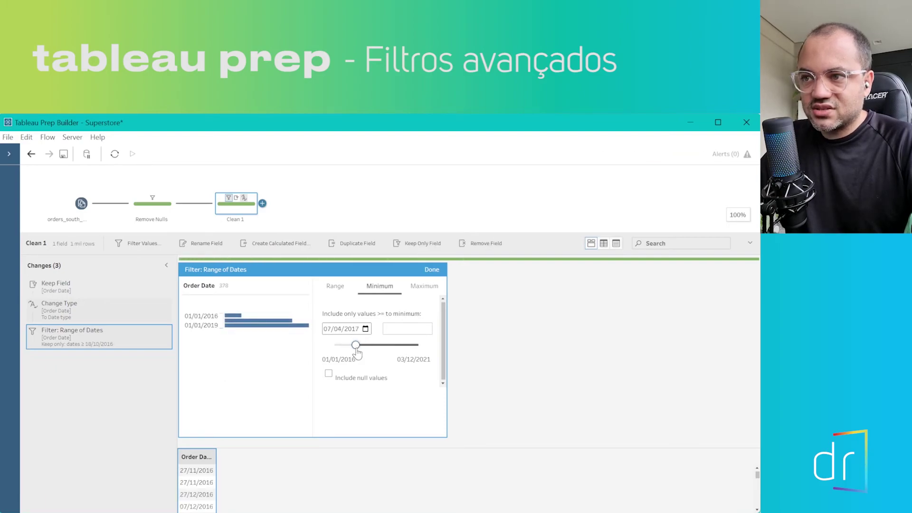
- Try the filter's Maximum mode with maximum dates including 03/11/2021 and 08/16/2020, and return to Minimum
{"action": "left_click", "coordinate": [424, 287]}
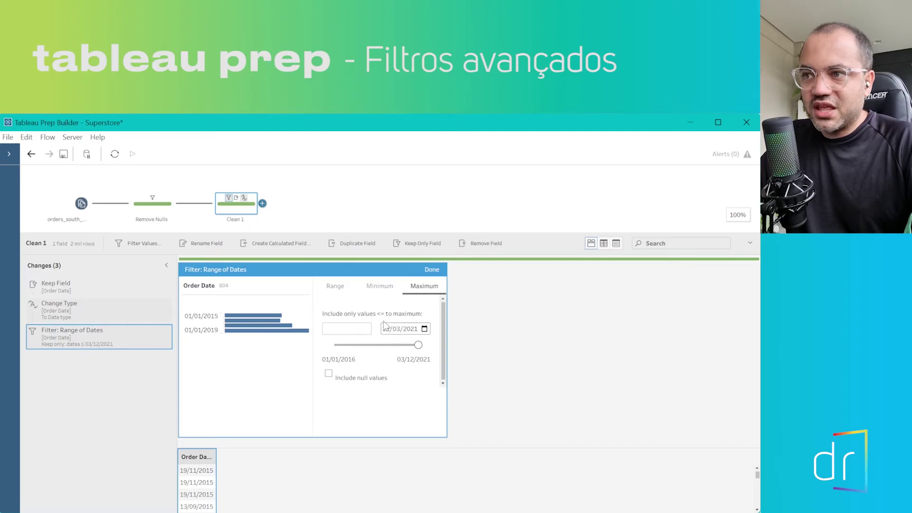
{"action": "left_click_drag", "start_coordinate": [418, 345], "coordinate": [407, 344]}
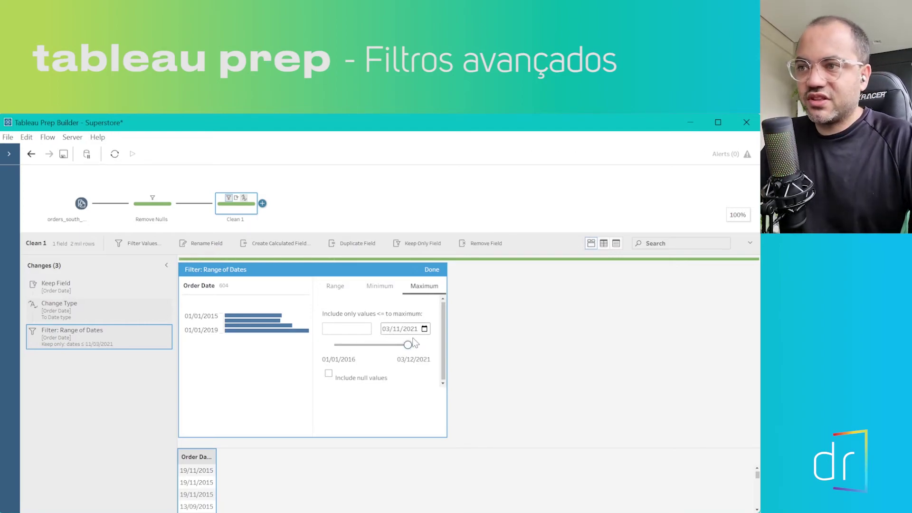
{"action": "left_click_drag", "start_coordinate": [406, 345], "coordinate": [396, 346]}
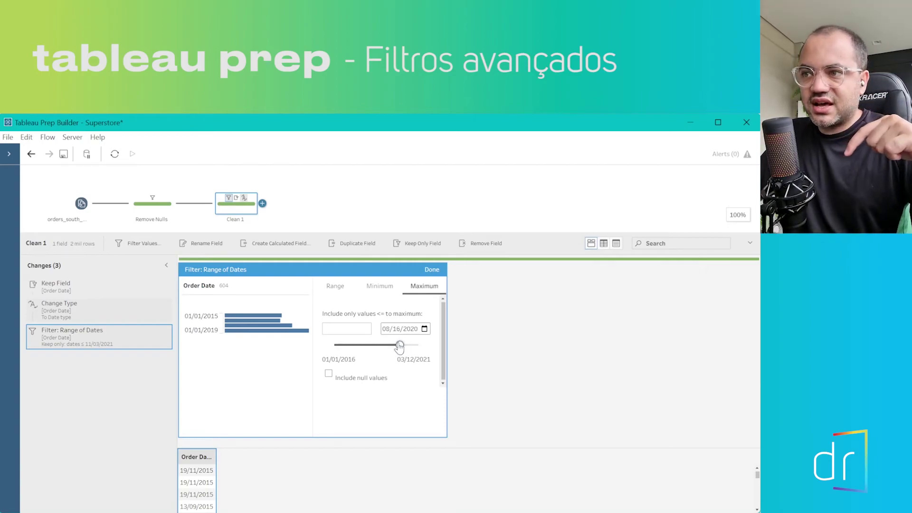
{"action": "left_click", "coordinate": [385, 286]}
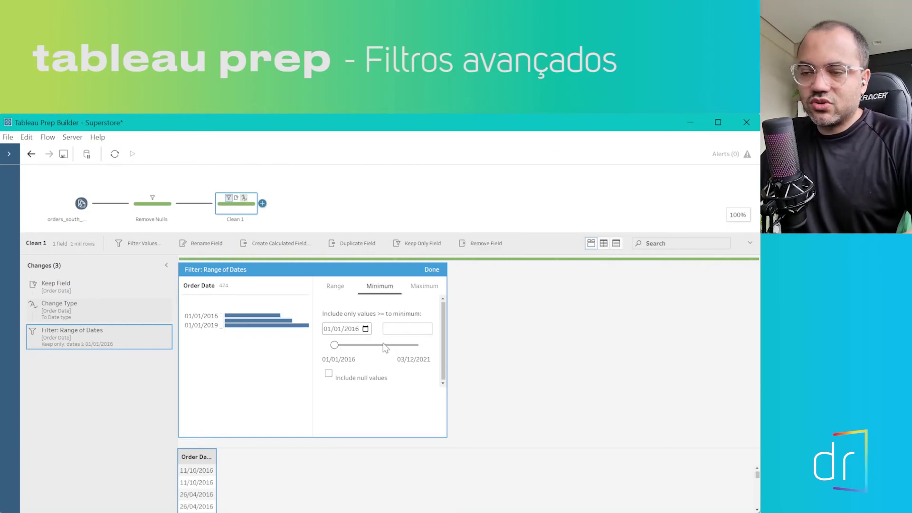
- Try the Order Date filter's minimum date at 10/28/2017, check its Range mode, and set the minimum to today's date, 12/03/2021
{"action": "left_click_drag", "start_coordinate": [334, 345], "coordinate": [361, 349]}
{"action": "left_click", "coordinate": [336, 287]}
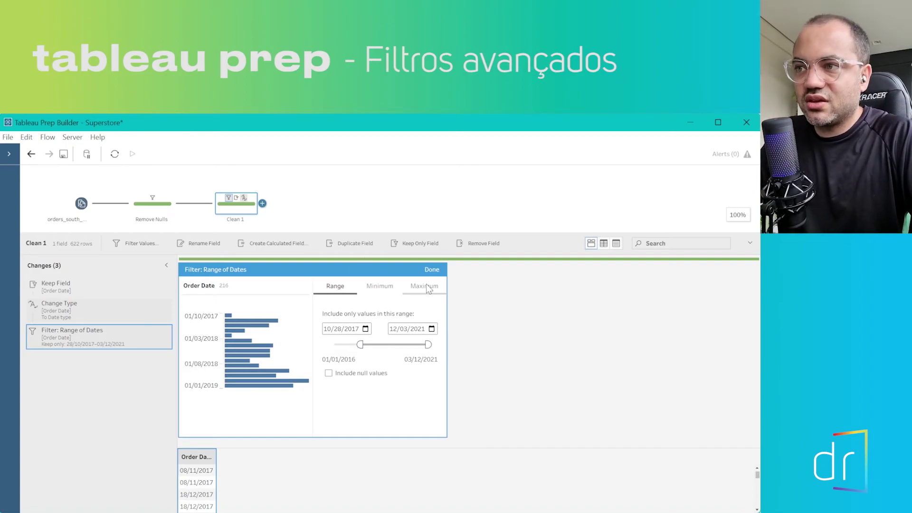
{"action": "left_click", "coordinate": [385, 288]}
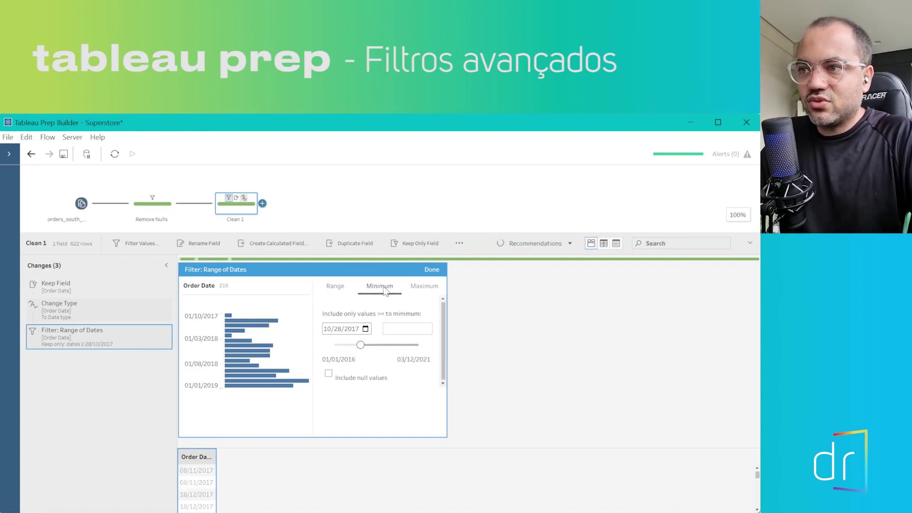
{"action": "left_click", "coordinate": [365, 328]}
{"action": "left_click", "coordinate": [415, 464]}
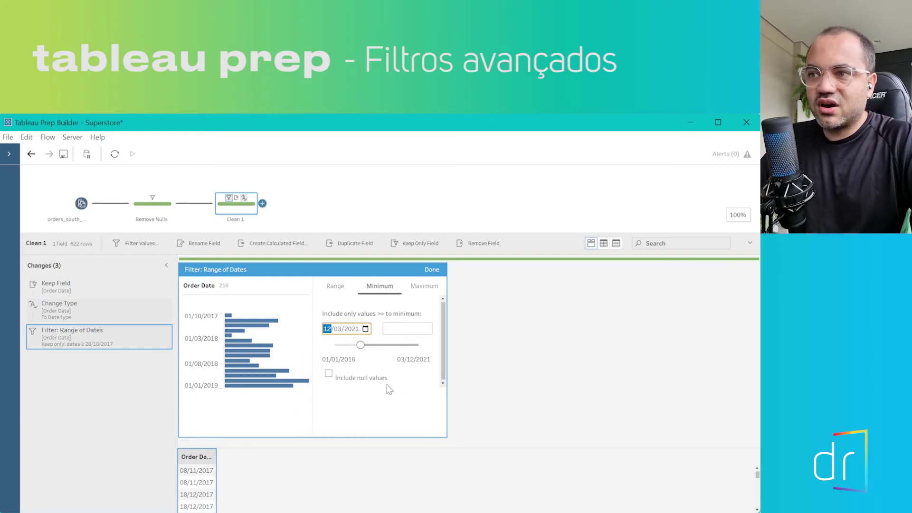
{"action": "left_click", "coordinate": [373, 397]}
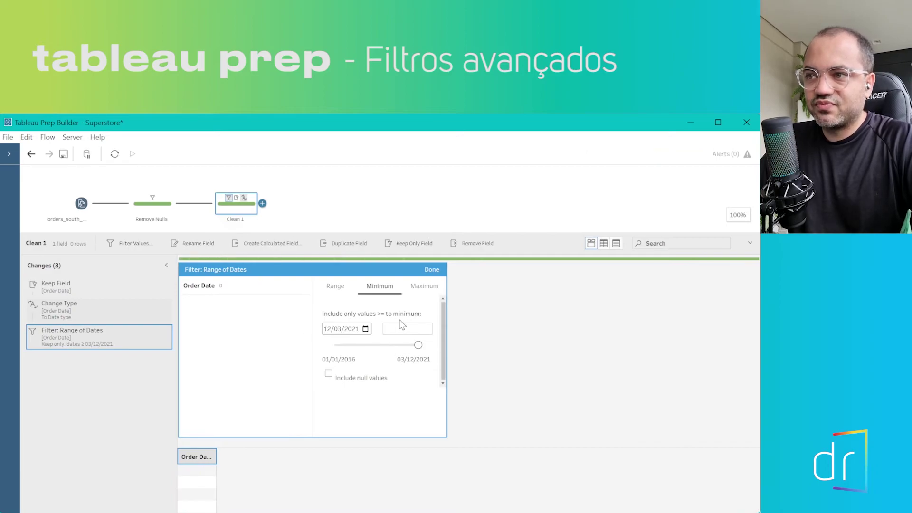
- Switch the Order Date filter to Maximum, use today's date, 12/03/2021, as the maximum, and finish the filter
{"action": "left_click", "coordinate": [418, 289]}
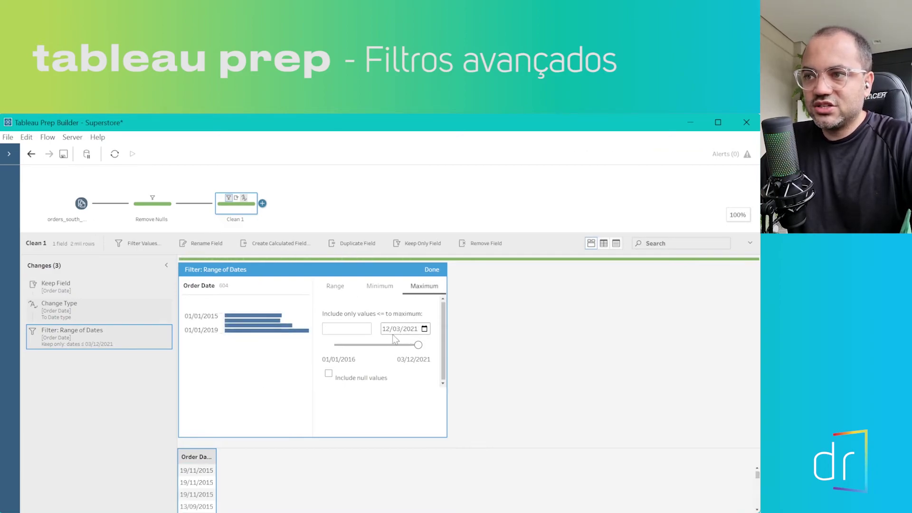
{"action": "left_click", "coordinate": [424, 328]}
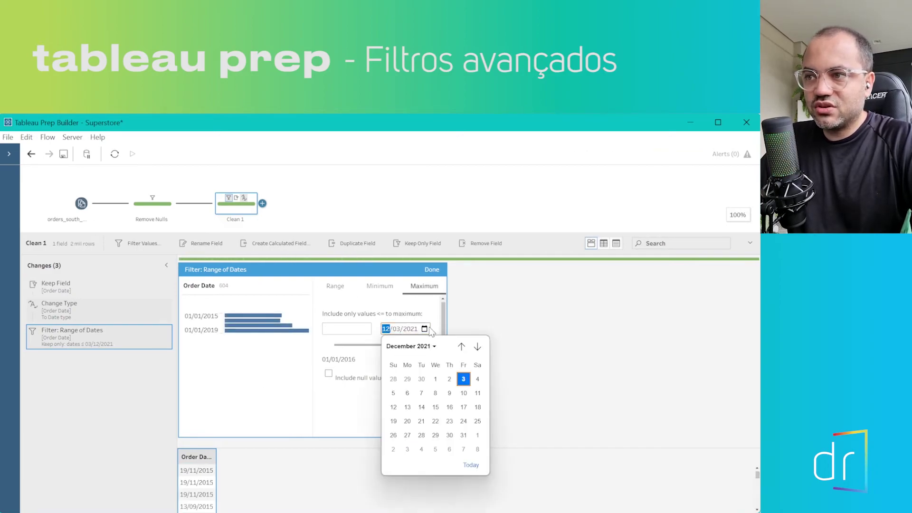
{"action": "left_click", "coordinate": [470, 464]}
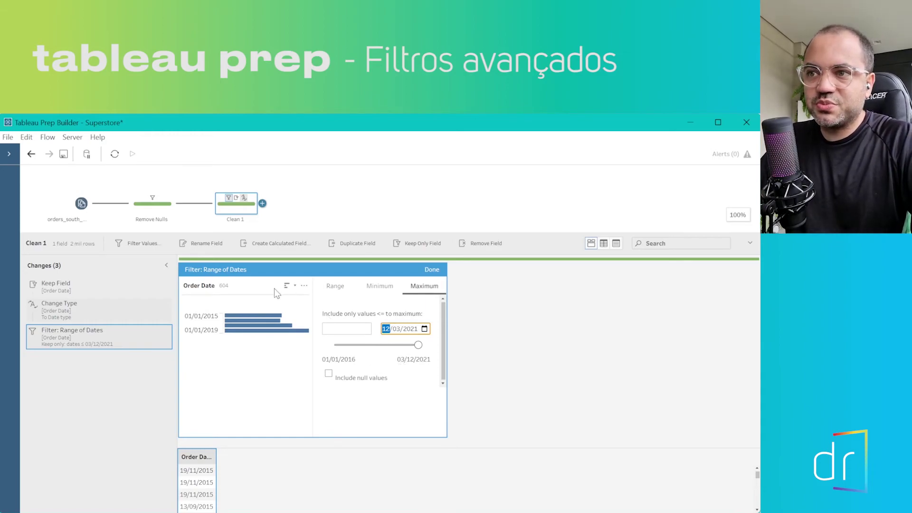
{"action": "left_click", "coordinate": [434, 282]}
{"action": "left_click", "coordinate": [430, 270]}
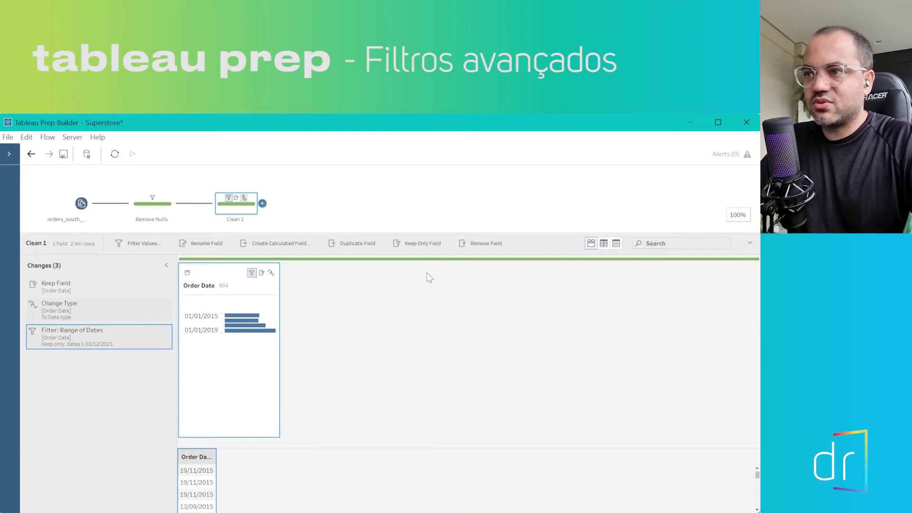
- Remove the range-of-dates filter from the changes and add a Relative Dates filter to Order Date
{"action": "left_click", "coordinate": [165, 330]}
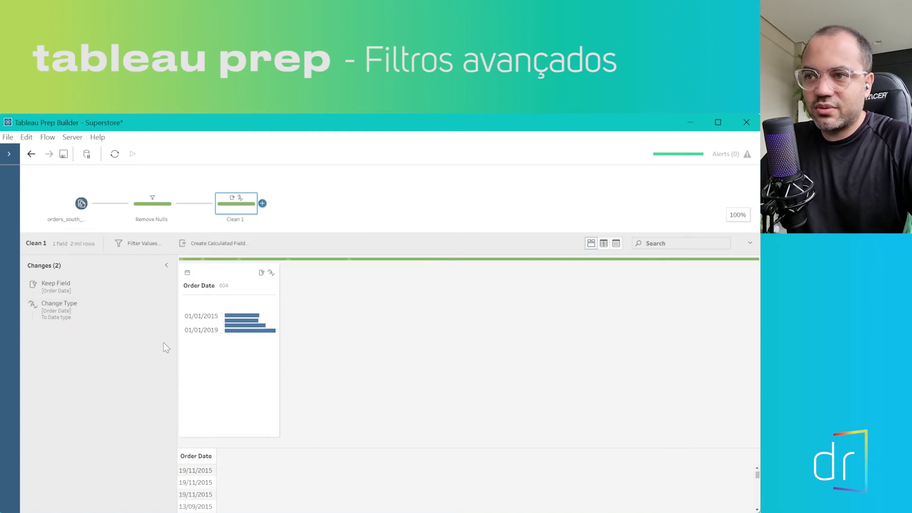
{"action": "mouse_move", "coordinate": [189, 329]}
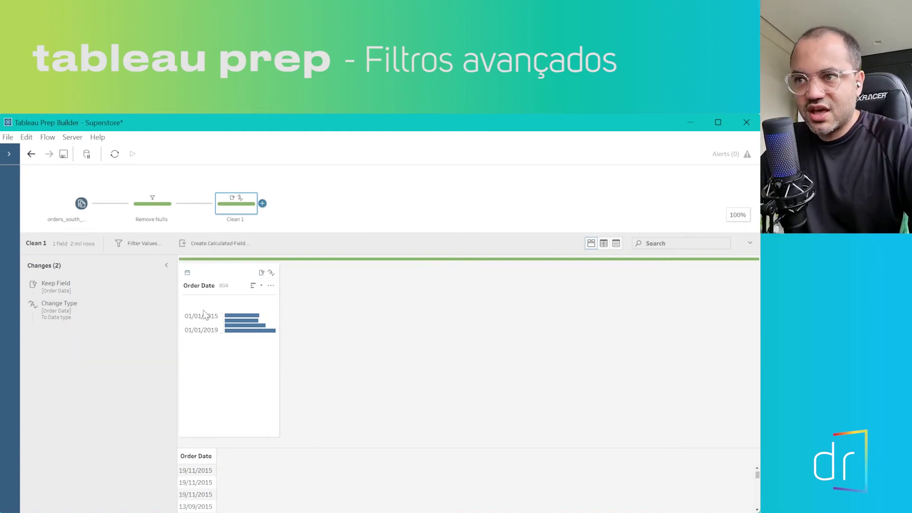
{"action": "left_click", "coordinate": [270, 286]}
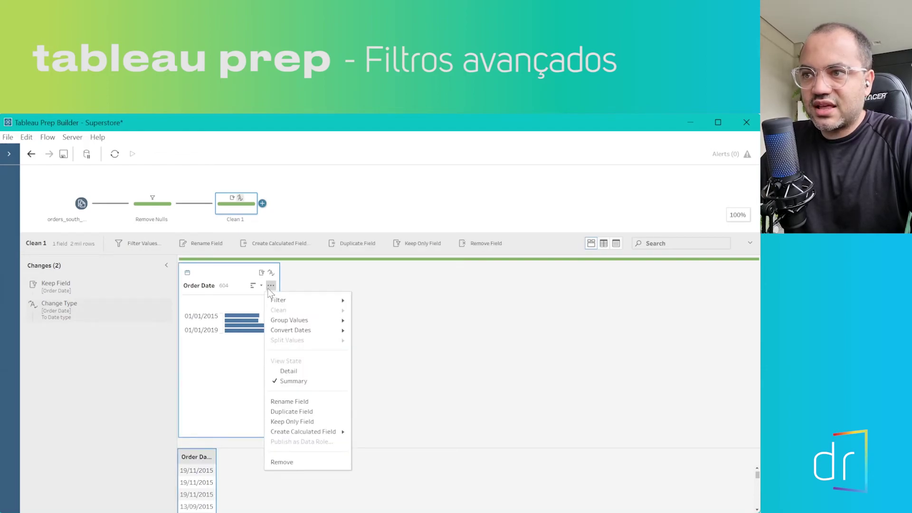
{"action": "mouse_move", "coordinate": [281, 296]}
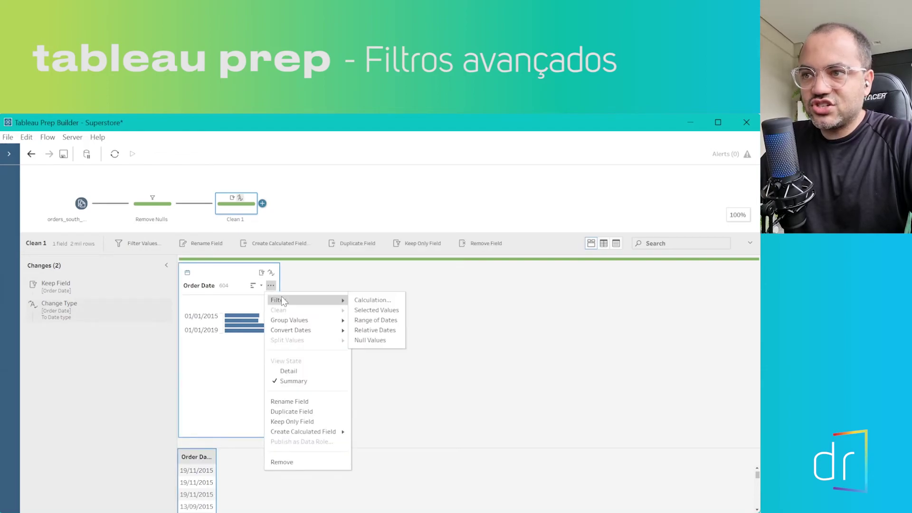
{"action": "left_click", "coordinate": [376, 330]}
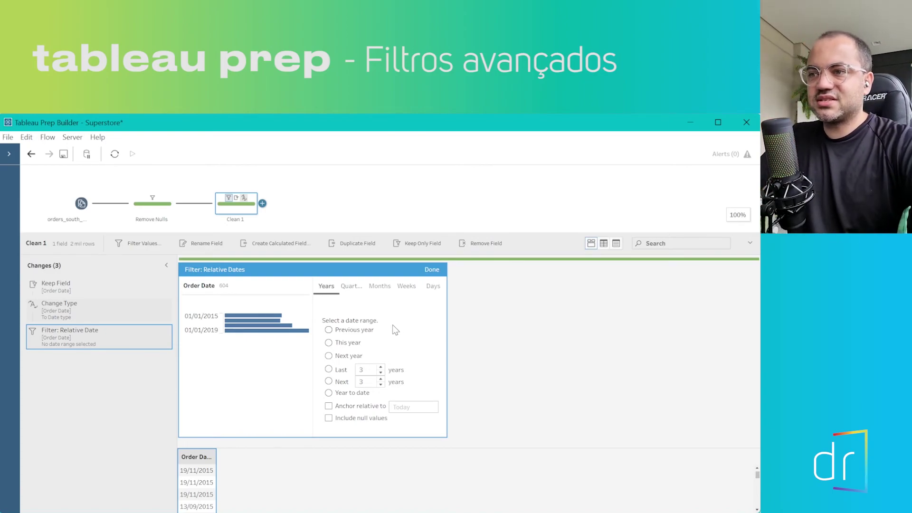
- Look through the relative date options for quarters, months, weeks and days, and return to the Years options
{"action": "left_click", "coordinate": [346, 288]}
{"action": "left_click", "coordinate": [378, 287]}
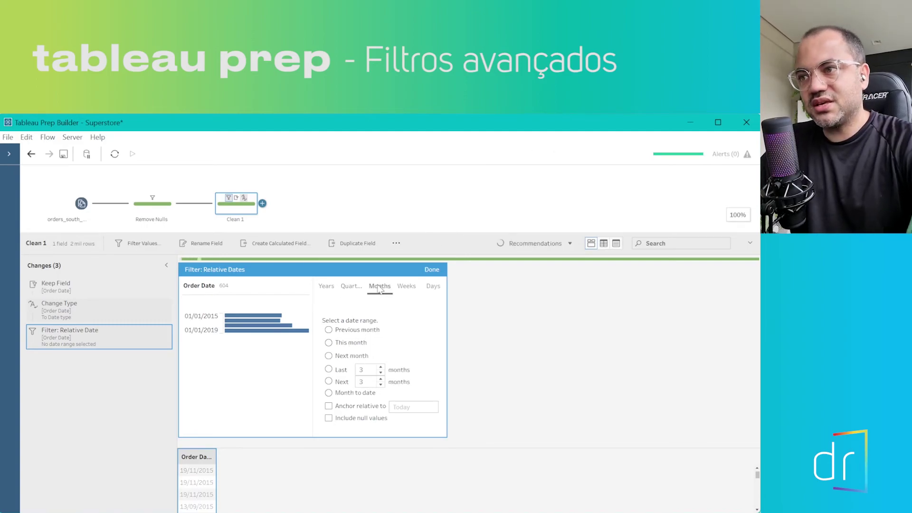
{"action": "left_click", "coordinate": [354, 287]}
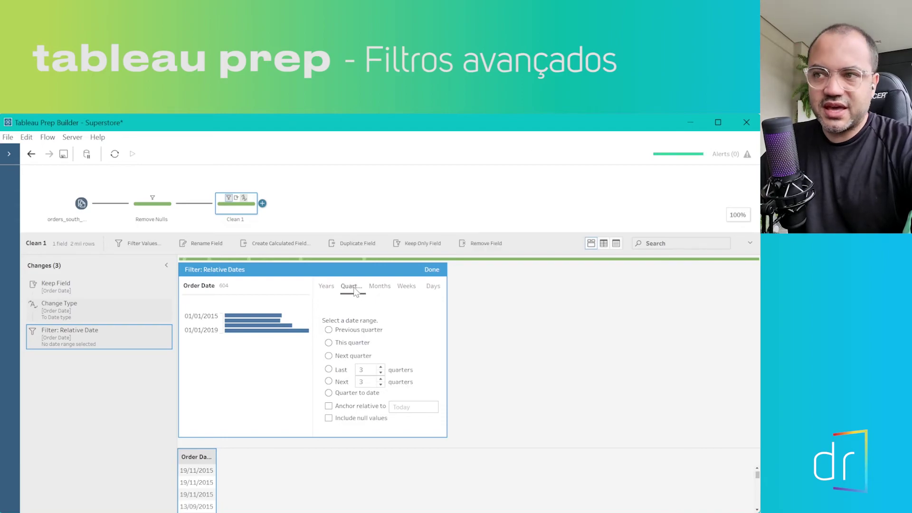
{"action": "left_click", "coordinate": [379, 286]}
{"action": "left_click", "coordinate": [405, 287]}
{"action": "left_click", "coordinate": [432, 287]}
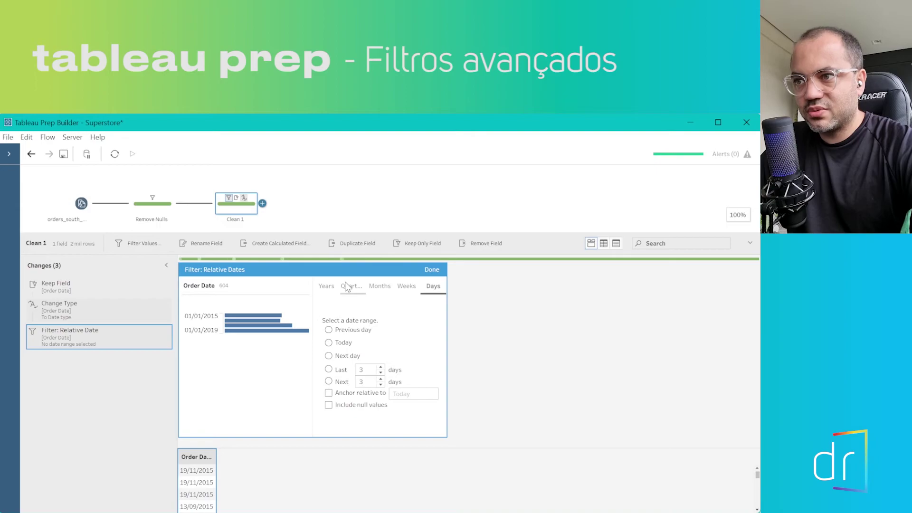
{"action": "left_click", "coordinate": [326, 287]}
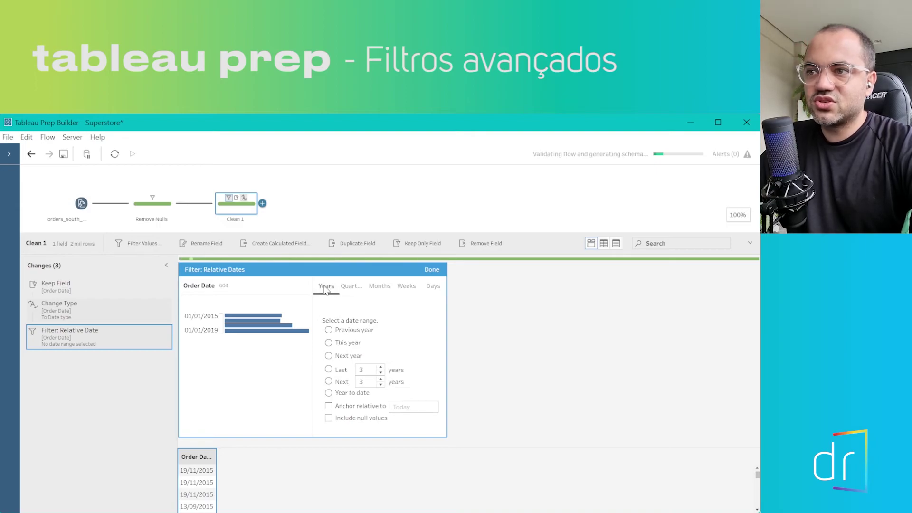
- Try the relative year ranges This year, Next year, and Last with 3, 2 and 5 years
{"action": "left_click", "coordinate": [328, 342]}
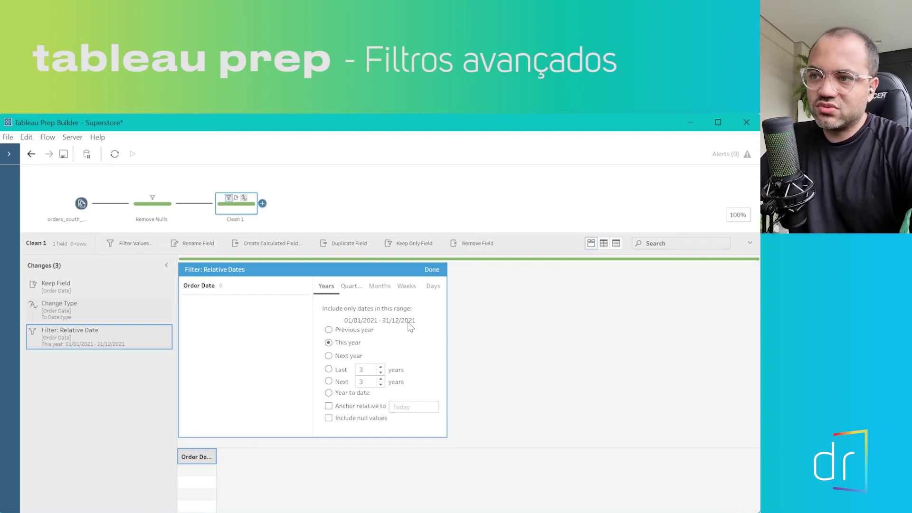
{"action": "left_click", "coordinate": [328, 358]}
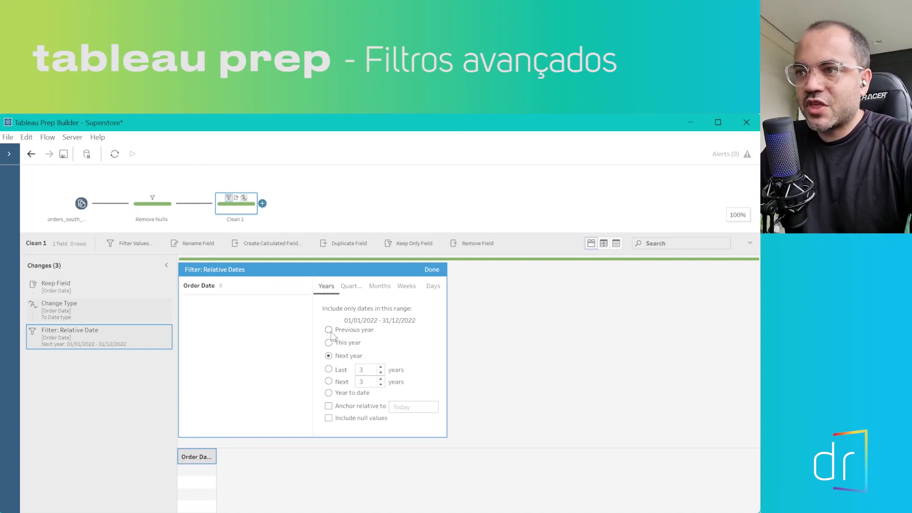
{"action": "left_click", "coordinate": [328, 369]}
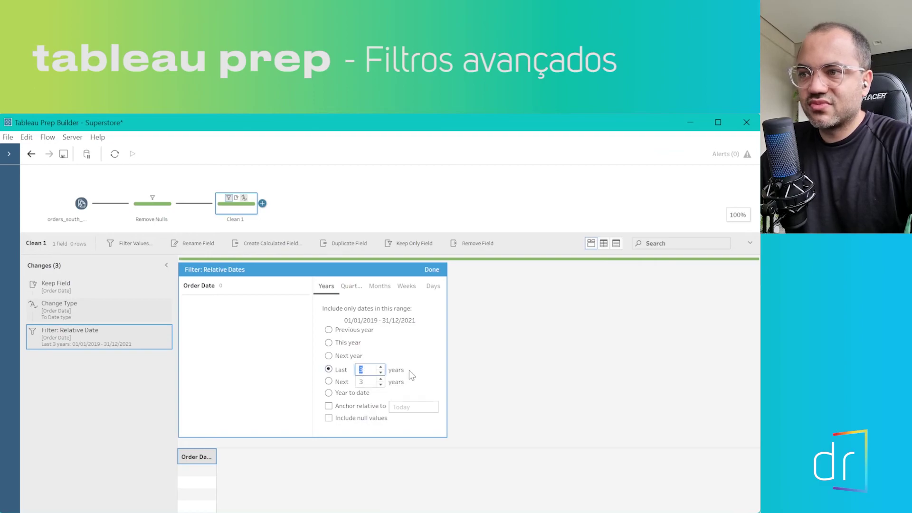
{"action": "left_click", "coordinate": [381, 372]}
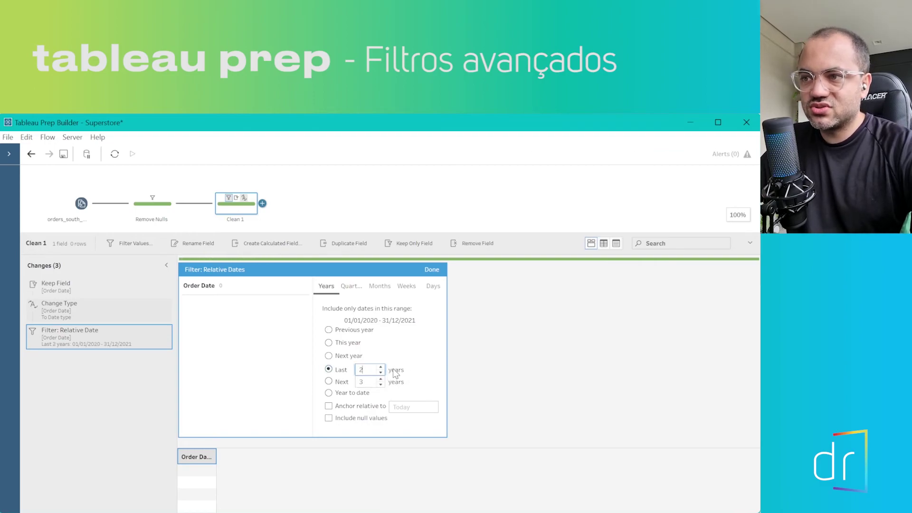
{"action": "type", "text": "5"}
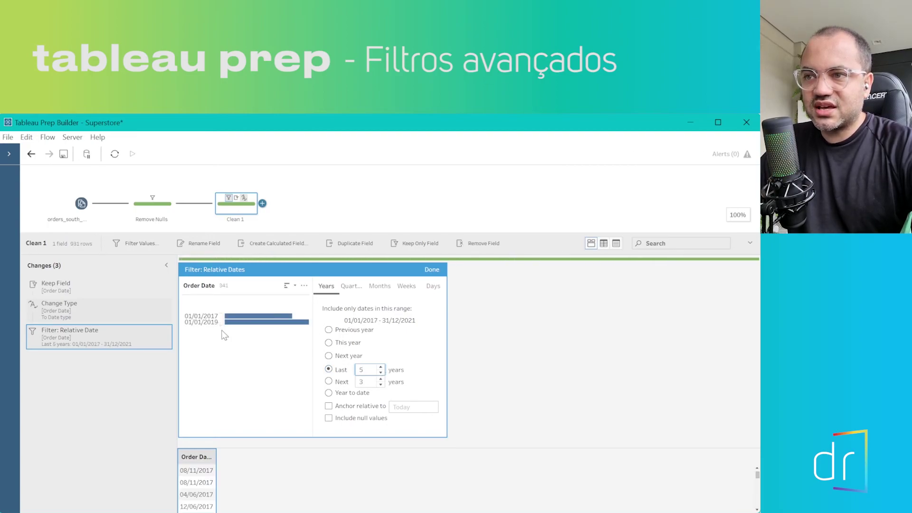
- Try the Next range with 3 and 2 years, and the Year to date range
{"action": "left_click", "coordinate": [328, 382]}
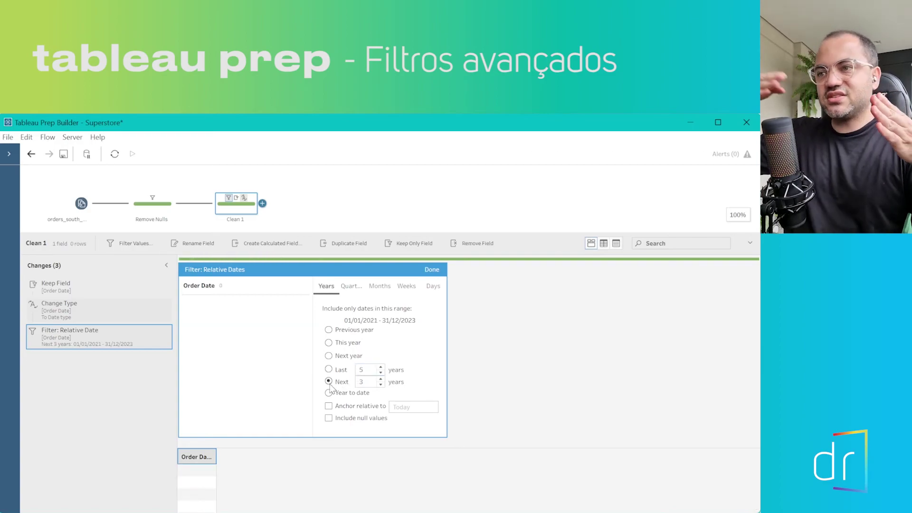
{"action": "left_click", "coordinate": [380, 385]}
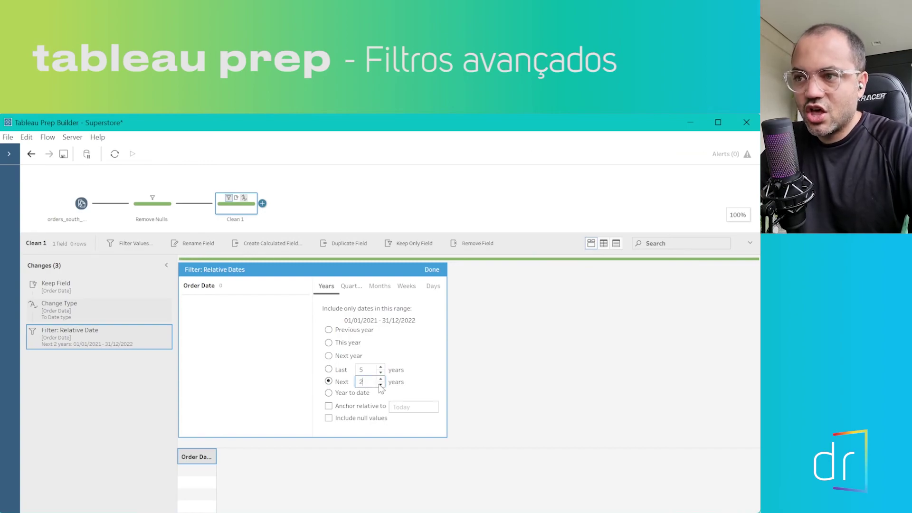
{"action": "left_click", "coordinate": [329, 393]}
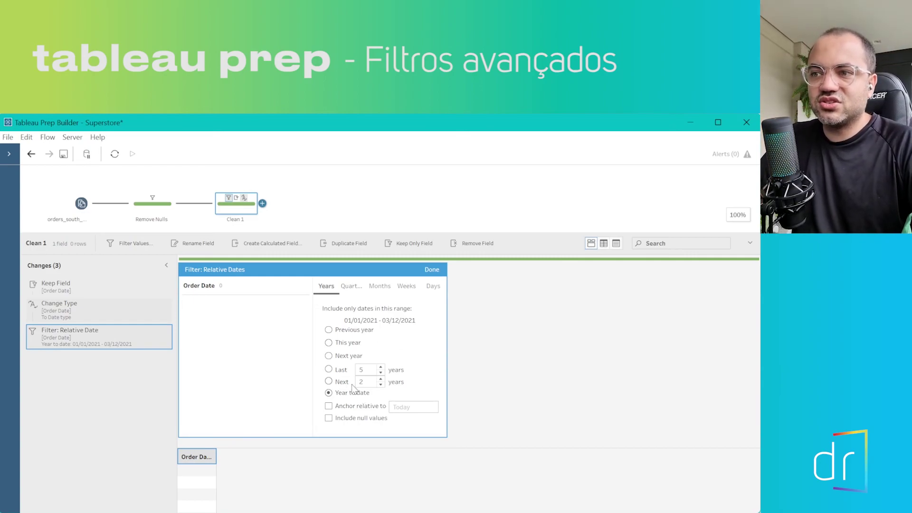
- Try Quarter to date and Month to date, and the Previous month, This month, Next month, Last 5 months and Next 2 months ranges
{"action": "left_click", "coordinate": [351, 285]}
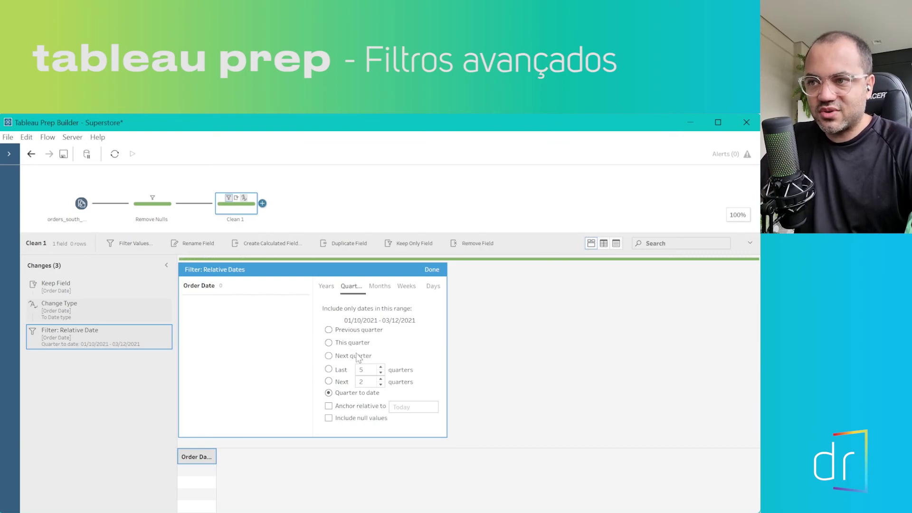
{"action": "left_click", "coordinate": [379, 286]}
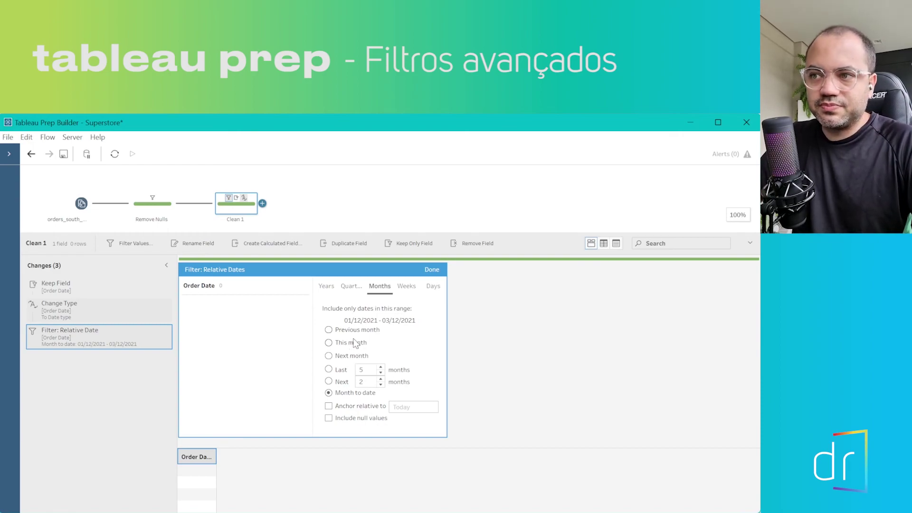
{"action": "left_click", "coordinate": [328, 330]}
{"action": "left_click", "coordinate": [329, 342]}
{"action": "left_click", "coordinate": [328, 355]}
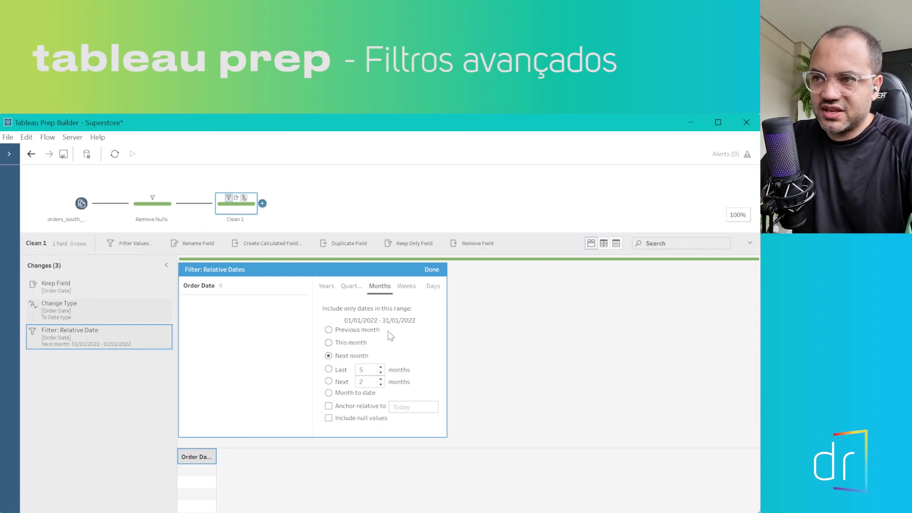
{"action": "left_click", "coordinate": [328, 369]}
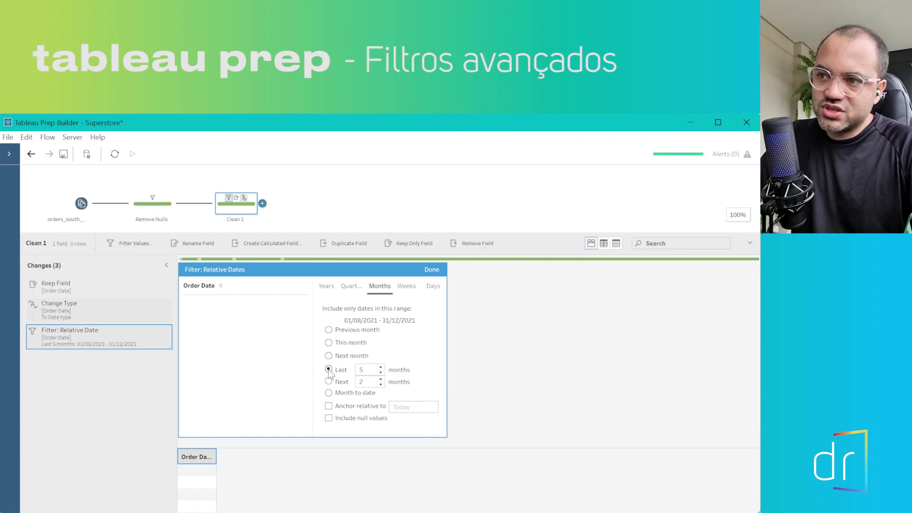
{"action": "left_click", "coordinate": [328, 382]}
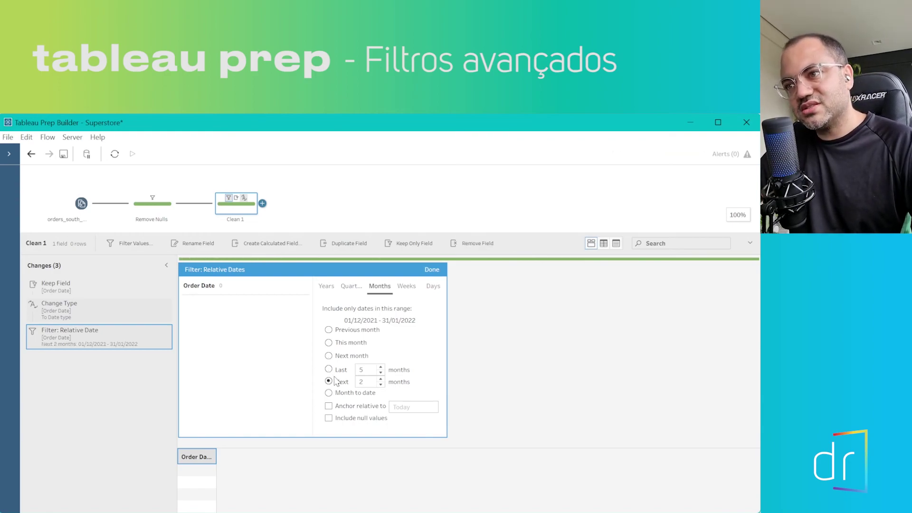
- View the weekly relative range, set the Order Date filter to Today under days, and finish it
{"action": "left_click", "coordinate": [403, 286]}
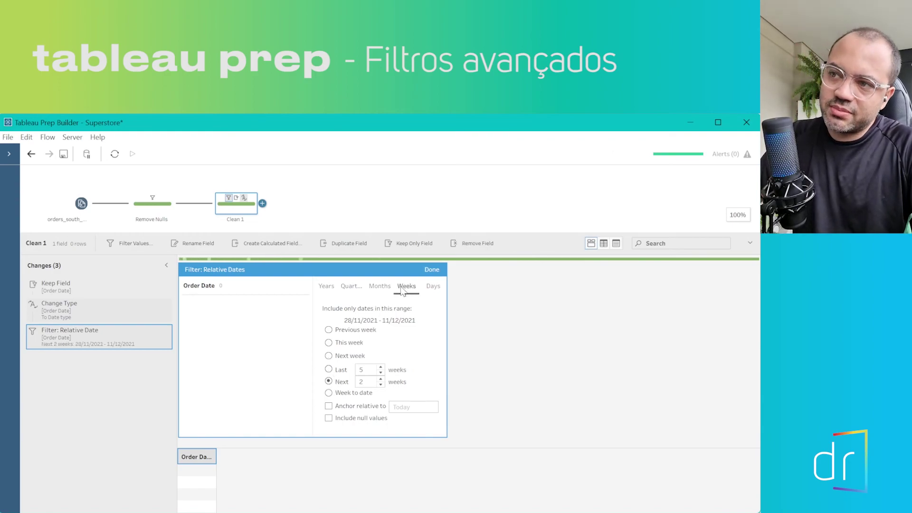
{"action": "left_click", "coordinate": [433, 286]}
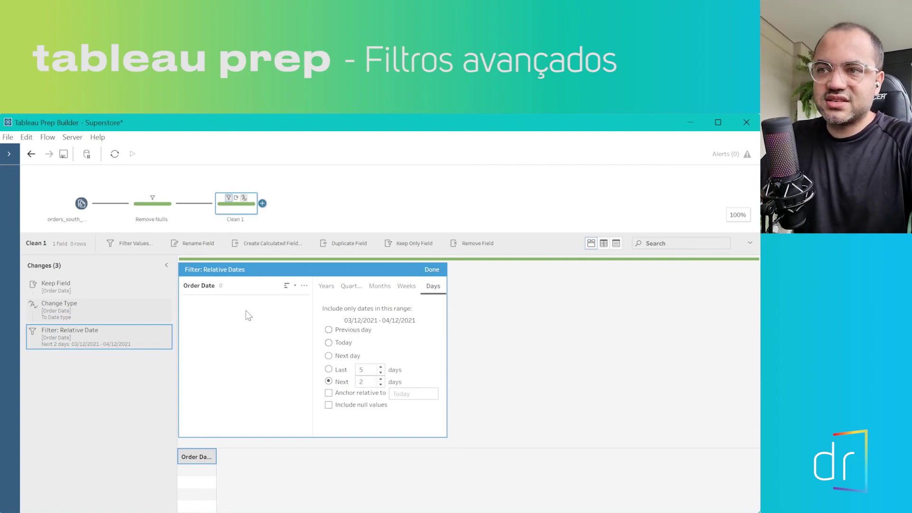
{"action": "left_click", "coordinate": [329, 342]}
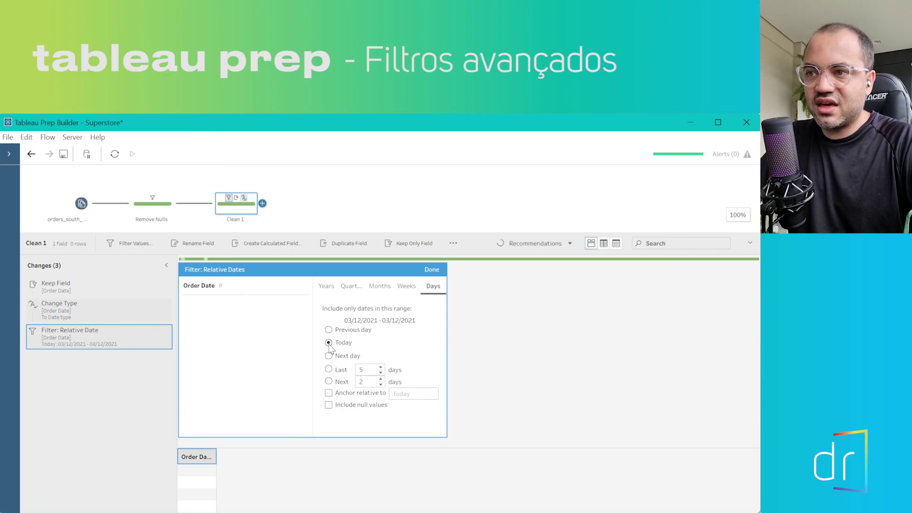
{"action": "left_click", "coordinate": [430, 269]}
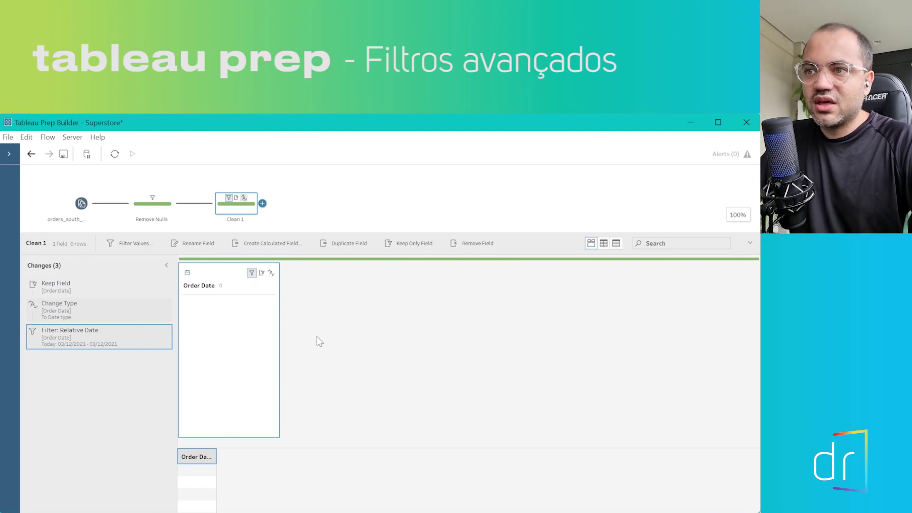
- Open the list of available filter types for the Order Date field
{"action": "left_click", "coordinate": [275, 287]}
{"action": "mouse_move", "coordinate": [280, 299]}
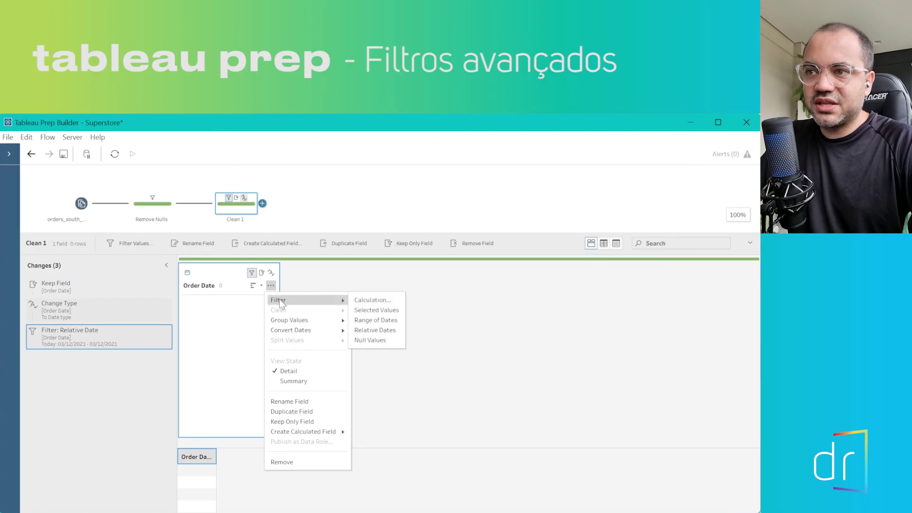